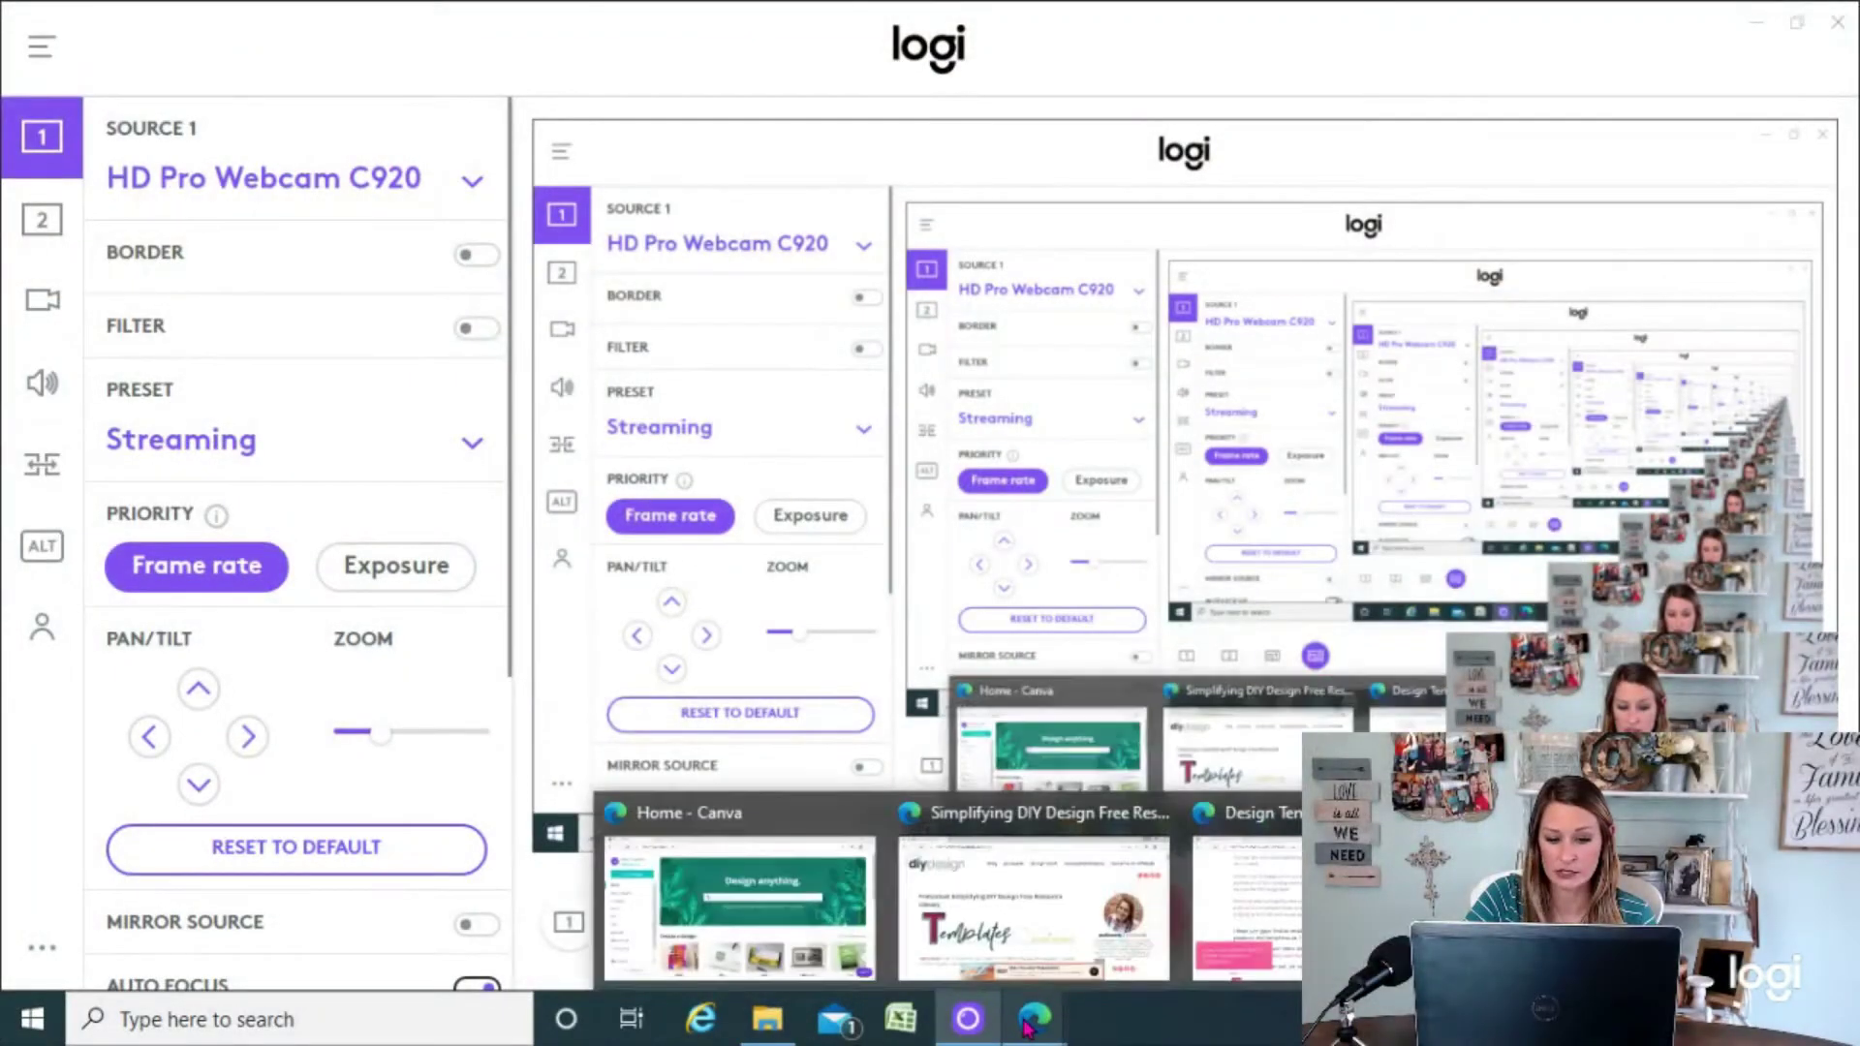
Switch from Logi Capture to the Canva home page in Edge
{"action": "left_click", "coordinate": [740, 906]}
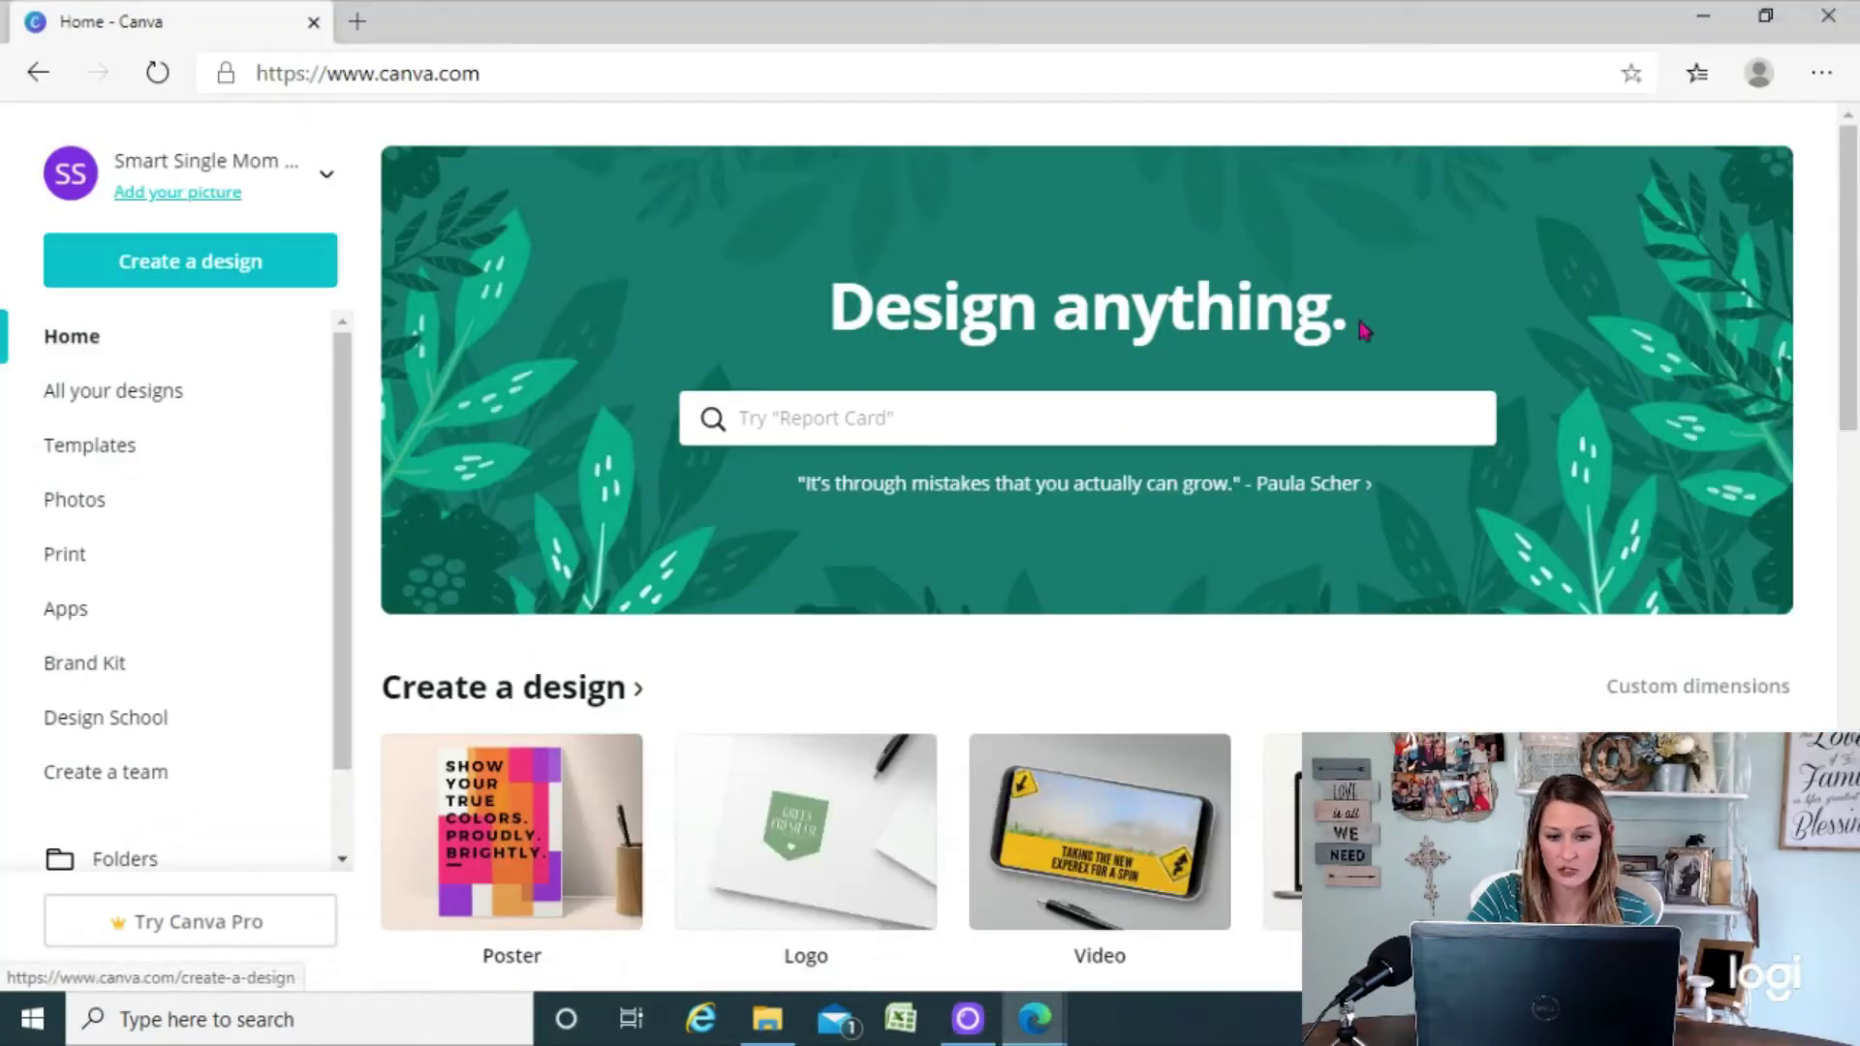
Create a blank Pinterest Pin design via a 'pint' search and show the Elements panel
{"action": "left_click", "coordinate": [184, 276]}
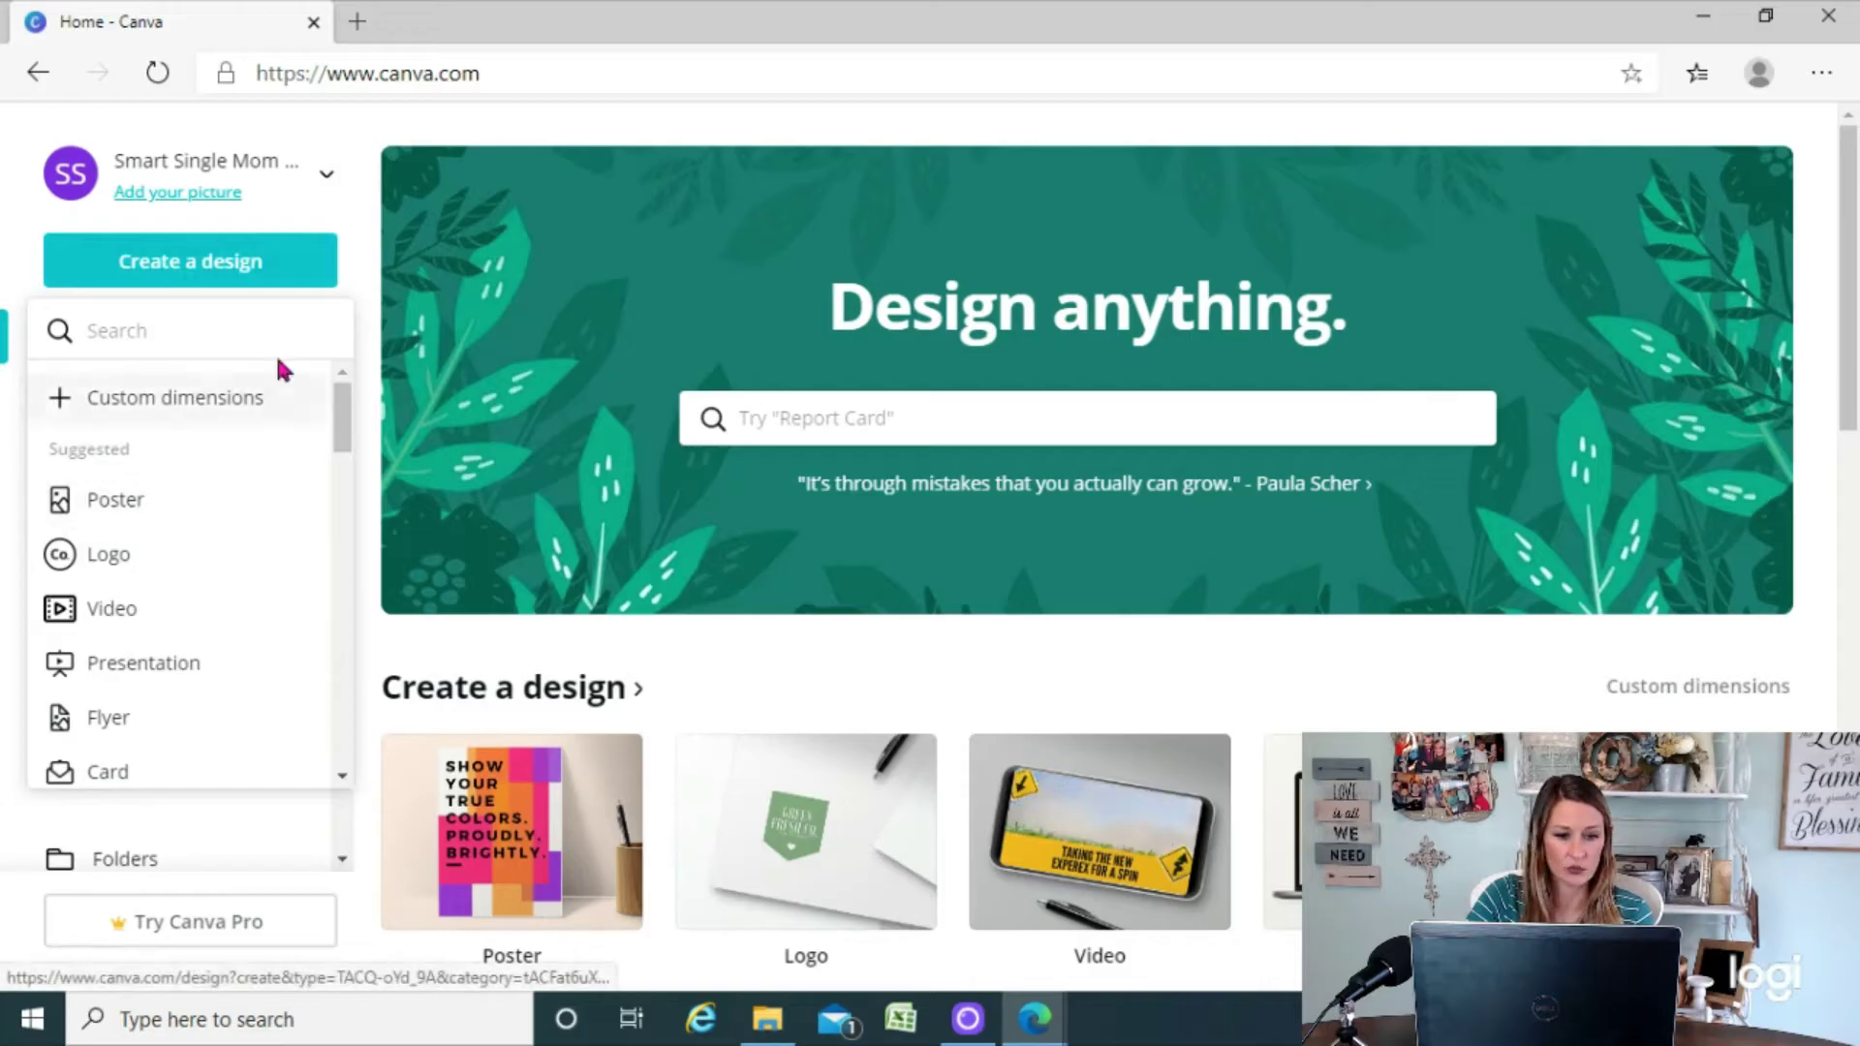
{"action": "left_click", "coordinate": [257, 329]}
{"action": "type", "text": "pint"}
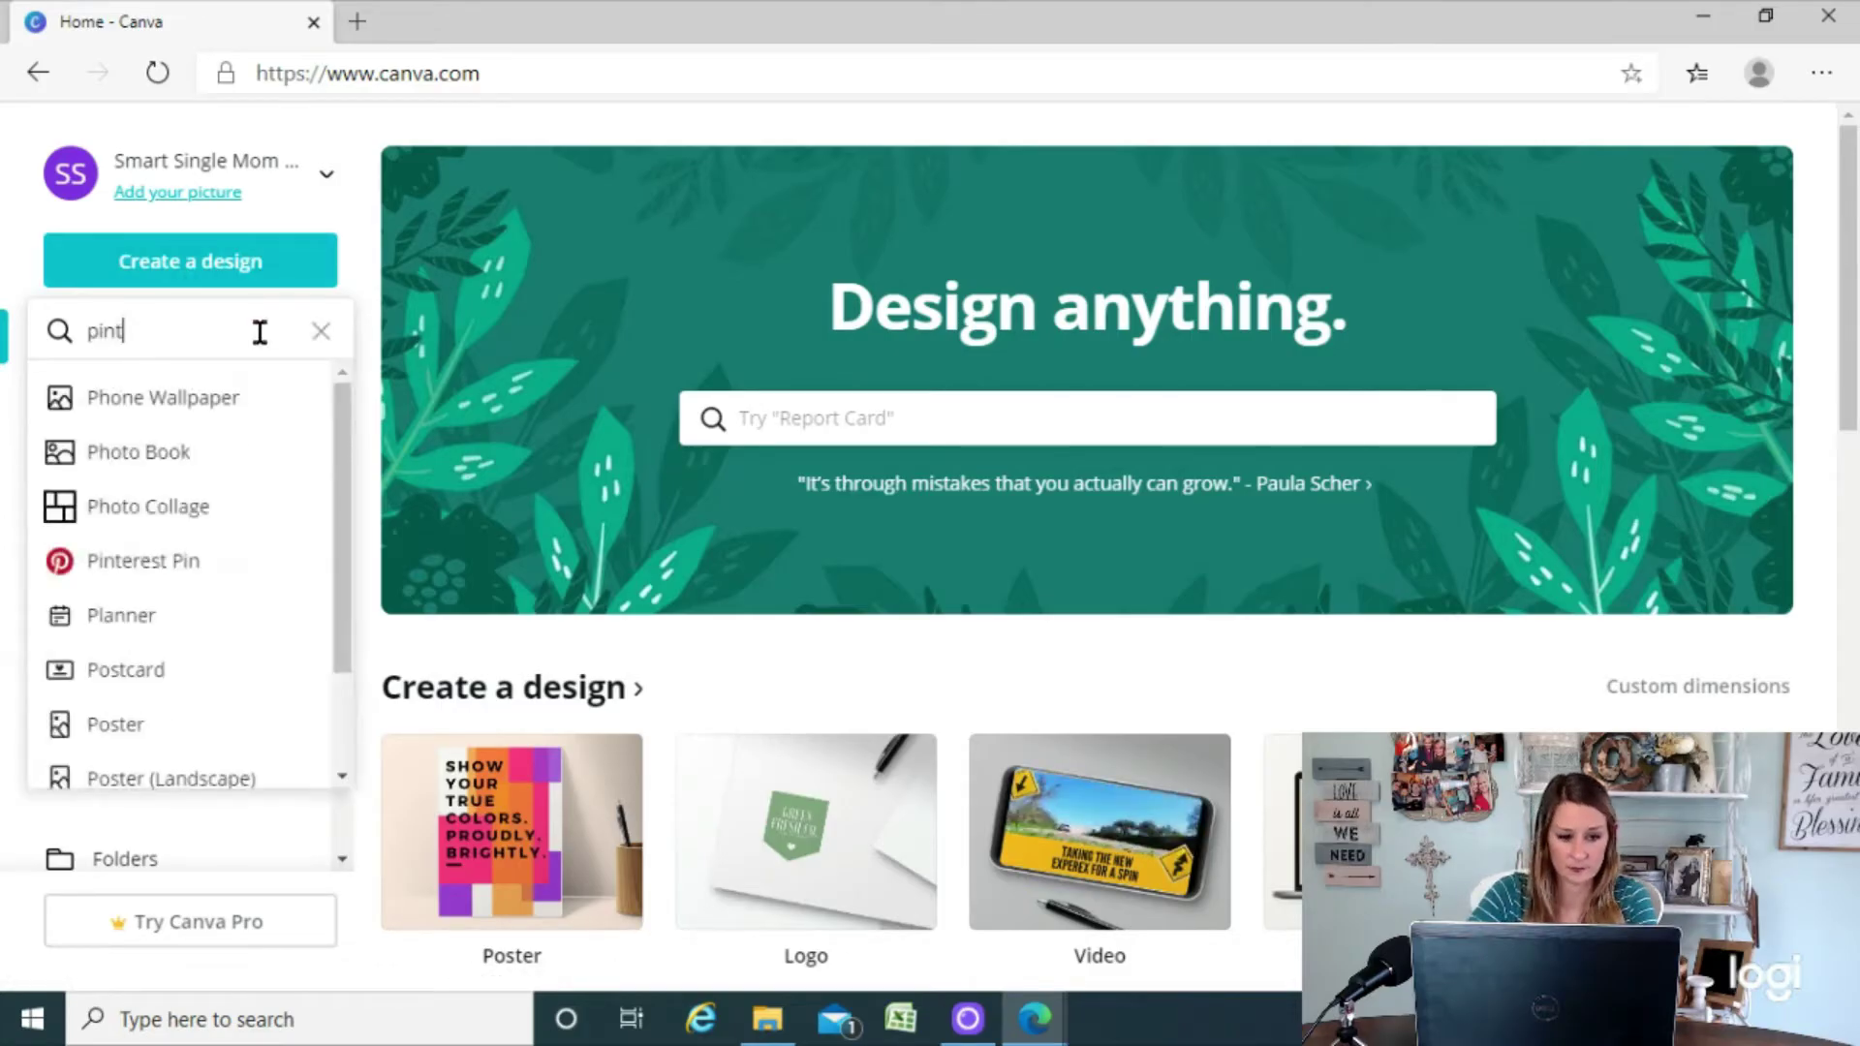
{"action": "left_click", "coordinate": [211, 407]}
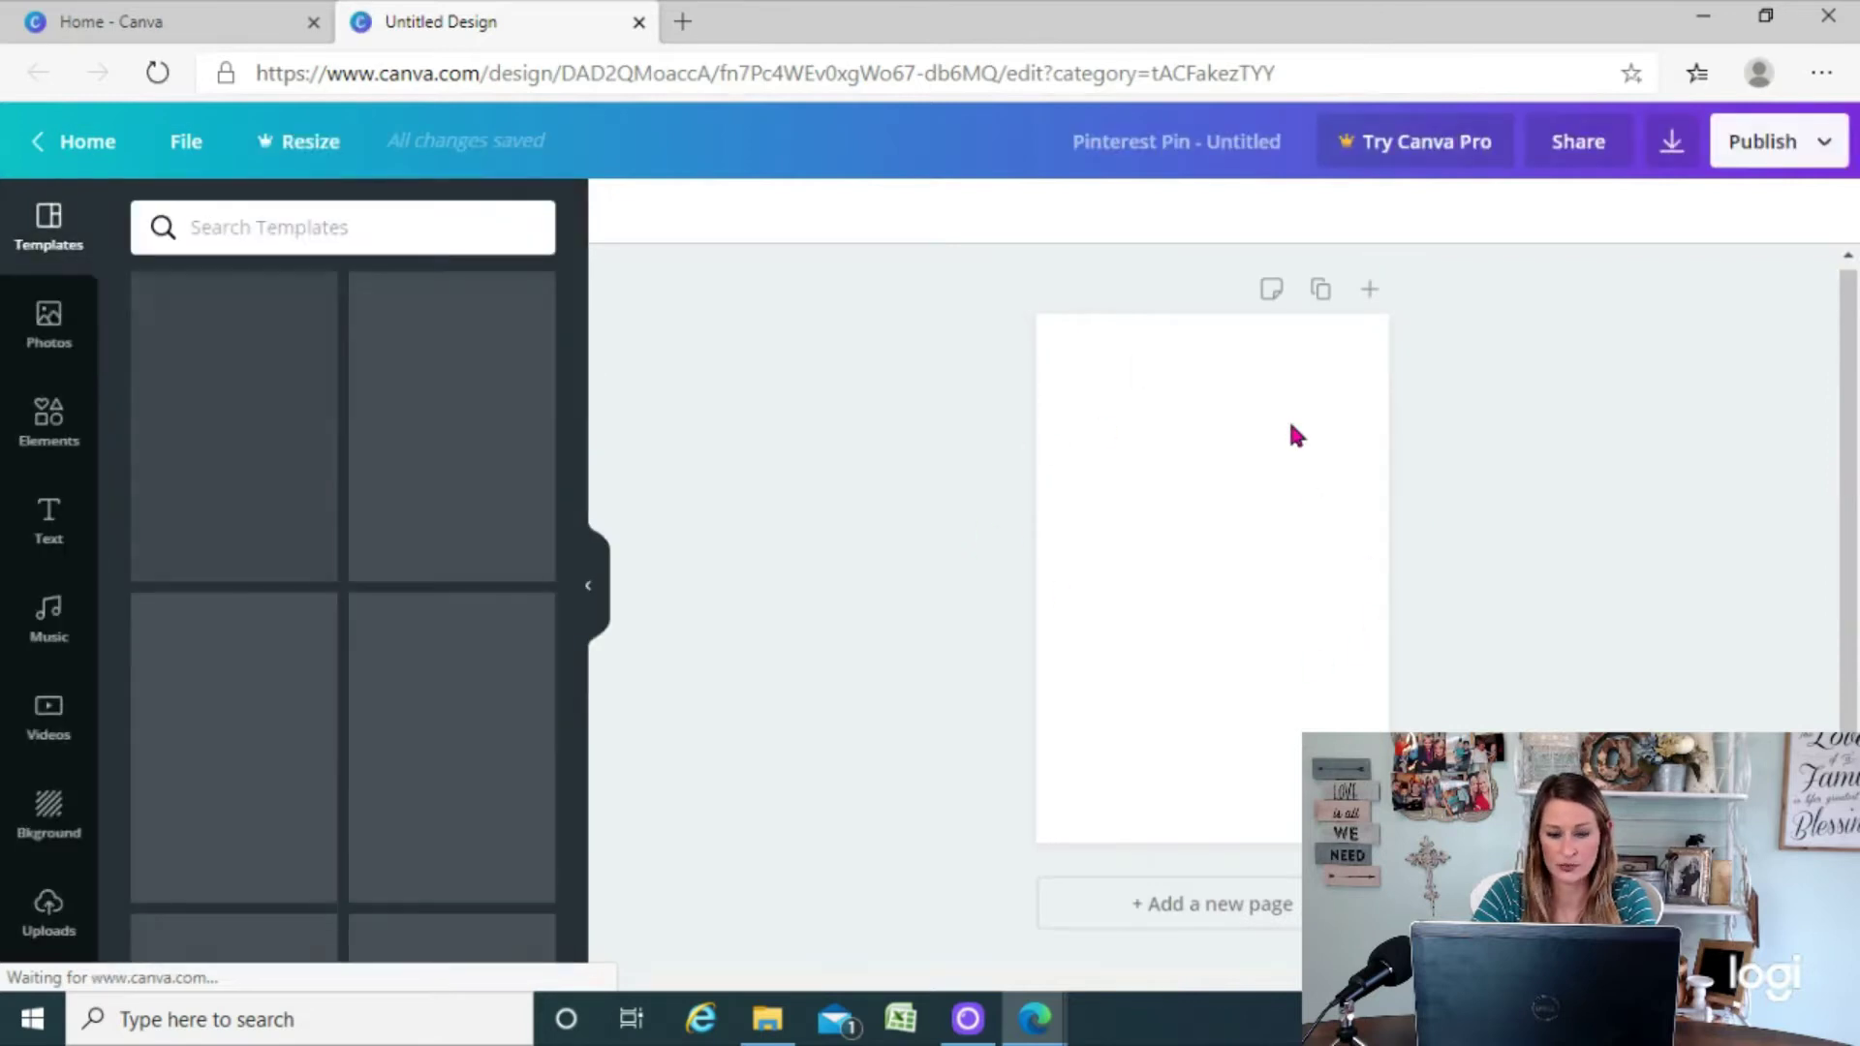
{"action": "left_click", "coordinate": [50, 535]}
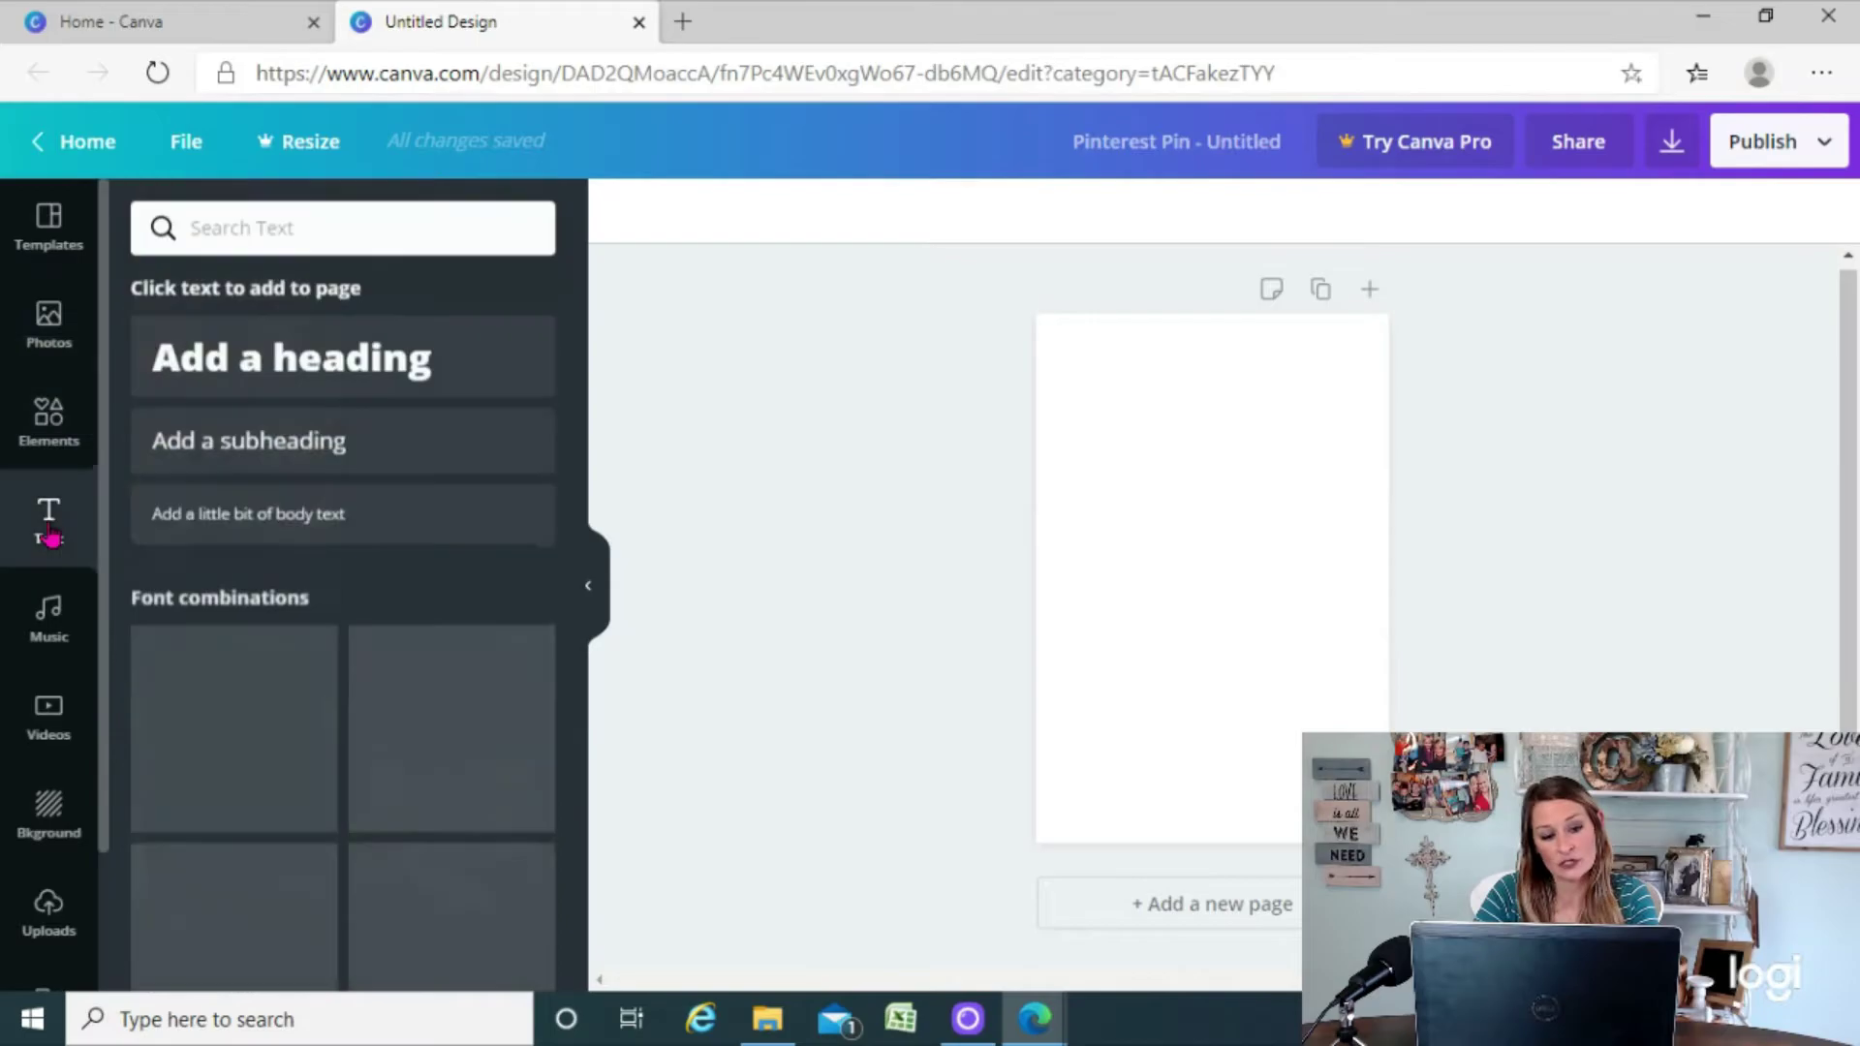
{"action": "left_click", "coordinate": [48, 424]}
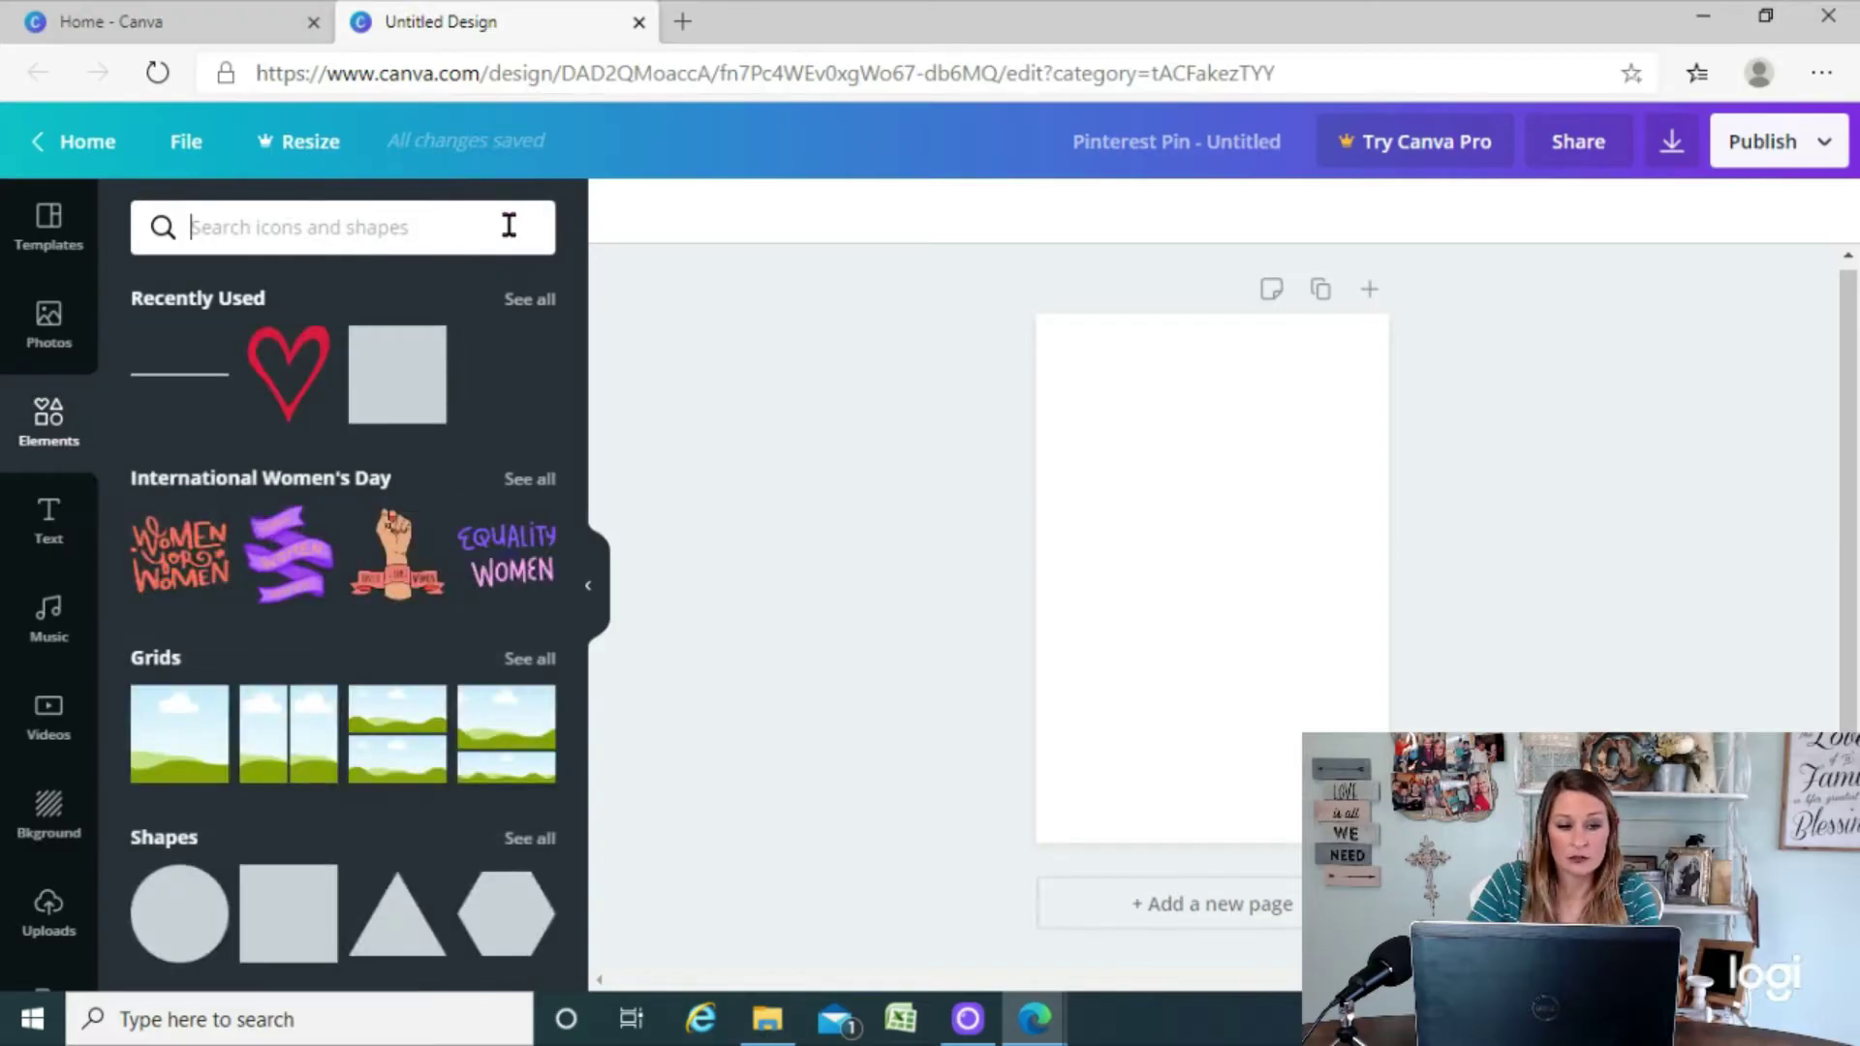
Add the sky-and-grass T from an Elements search for 't', shrink it, and place a copy at top right
{"action": "left_click", "coordinate": [341, 223]}
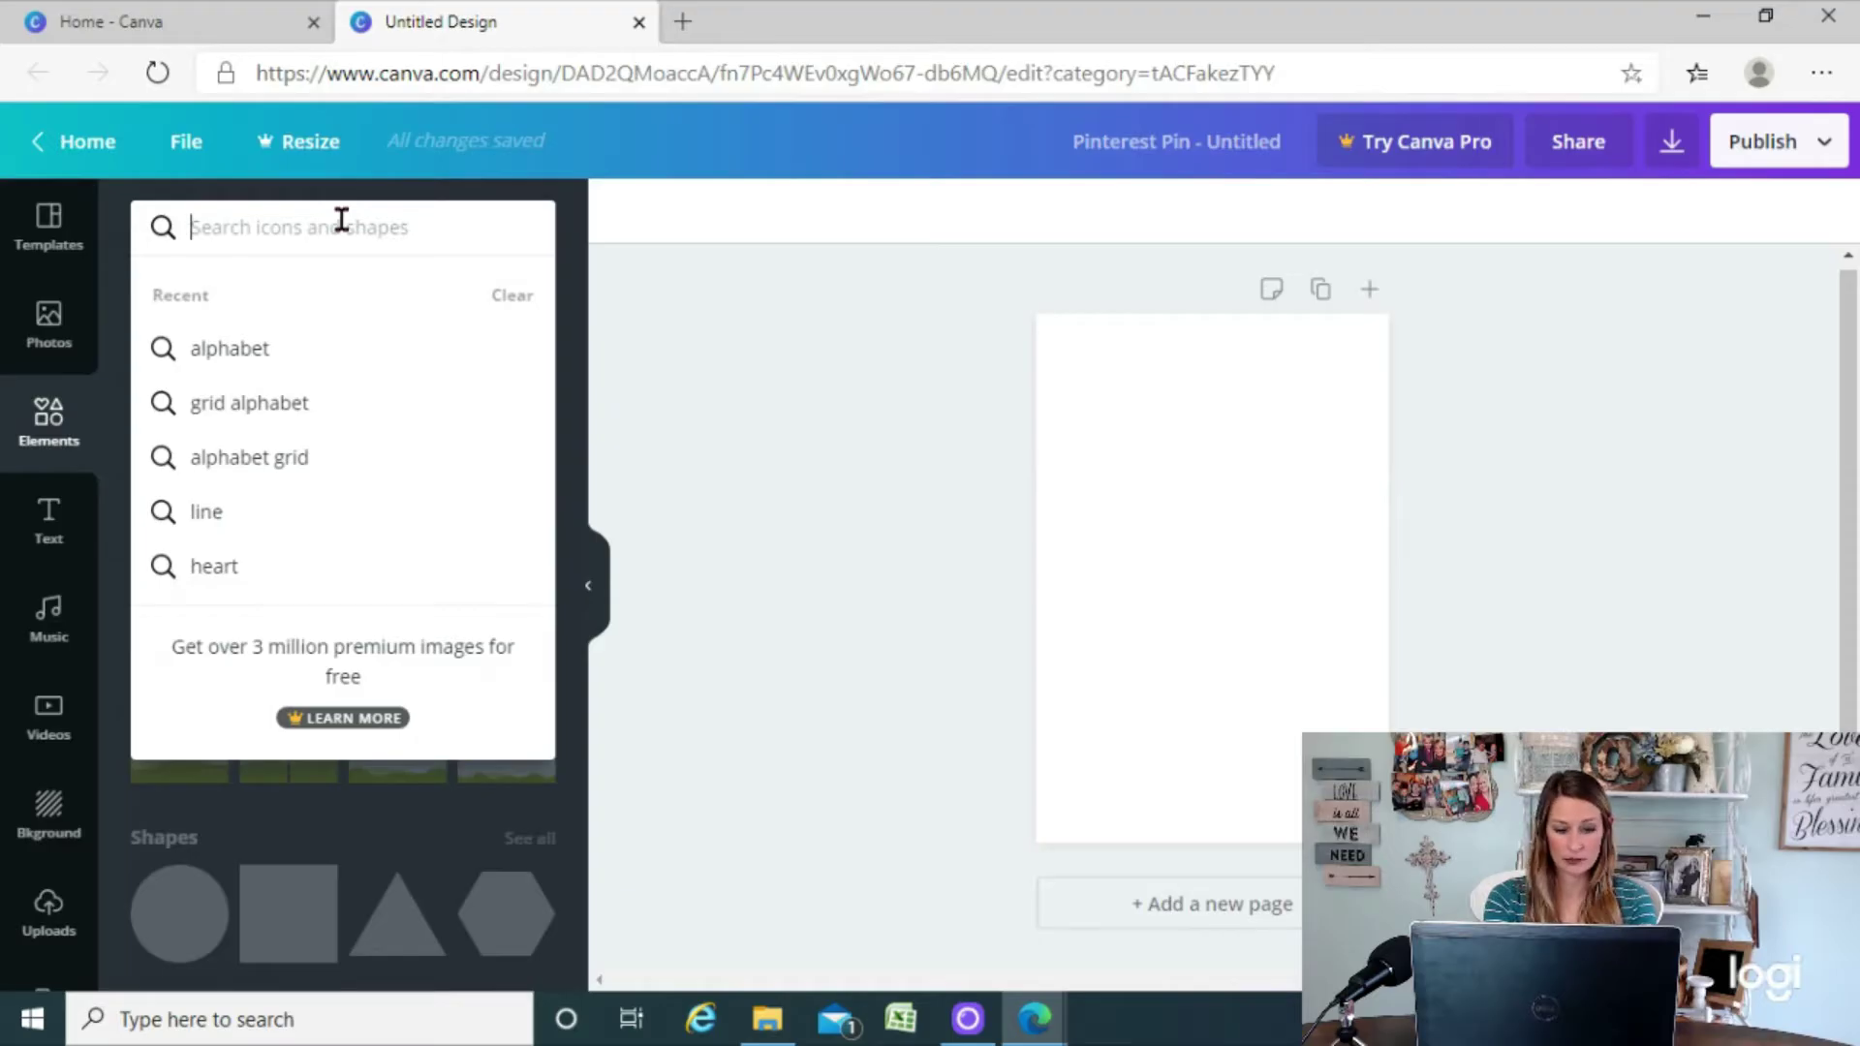
{"action": "type", "text": "t"}
{"action": "key", "text": "Return"}
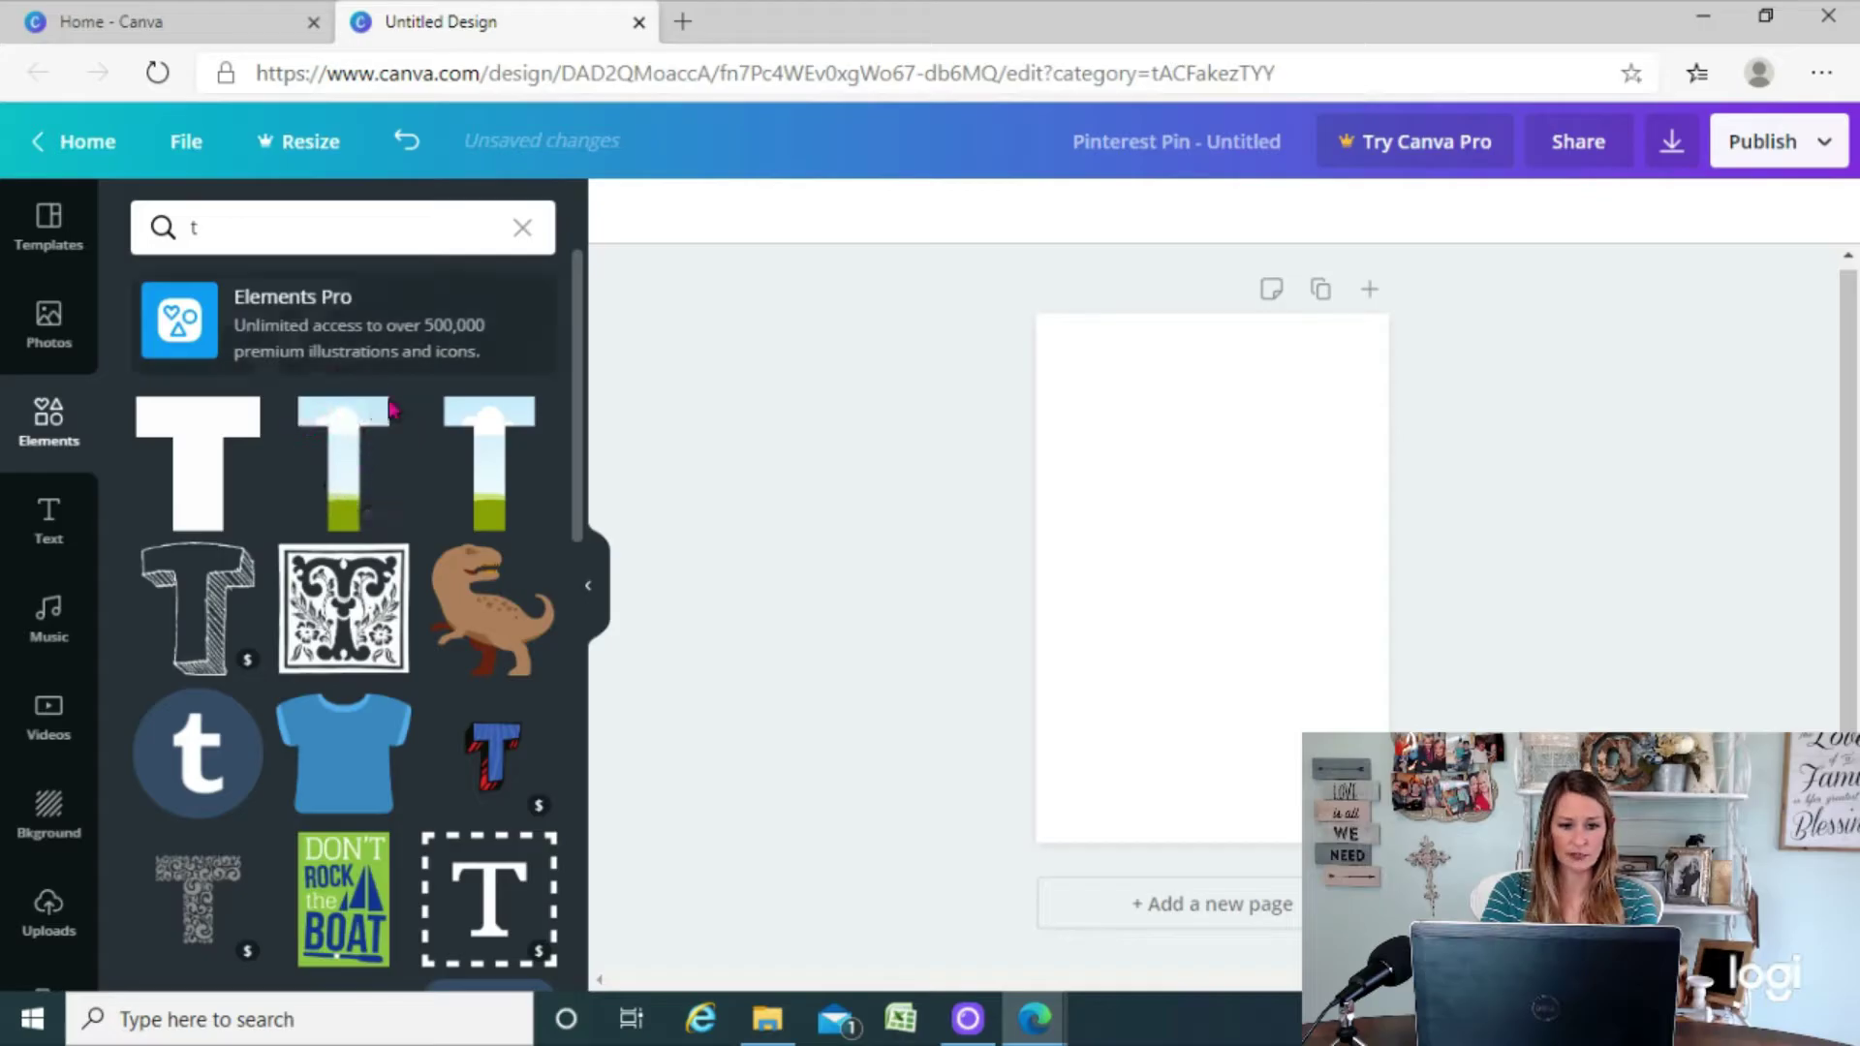
{"action": "left_click", "coordinate": [336, 433]}
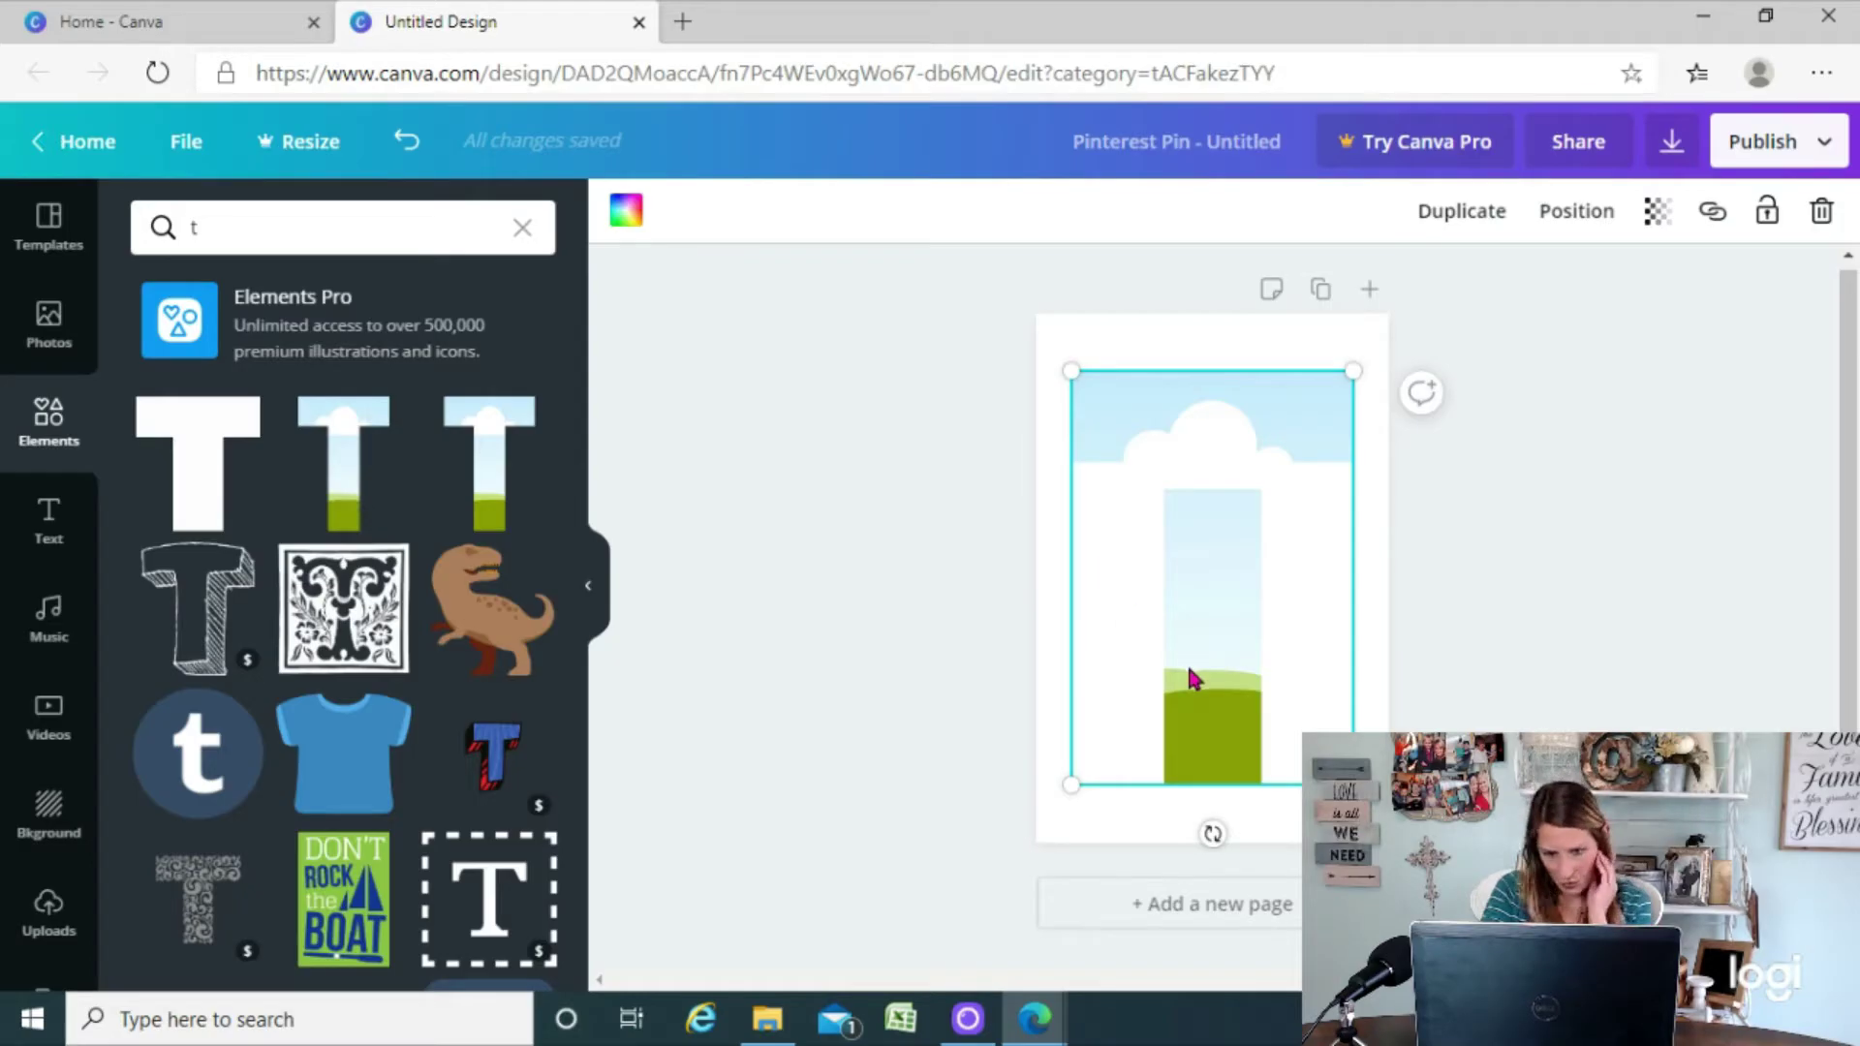
{"action": "mouse_move", "coordinate": [1192, 679]}
{"action": "left_mouse_down"}
{"action": "mouse_move", "coordinate": [1114, 556]}
{"action": "mouse_move", "coordinate": [1080, 589]}
{"action": "mouse_move", "coordinate": [1175, 676]}
{"action": "mouse_move", "coordinate": [1221, 659]}
{"action": "mouse_move", "coordinate": [1142, 637]}
{"action": "mouse_move", "coordinate": [1184, 649]}
{"action": "left_mouse_up"}
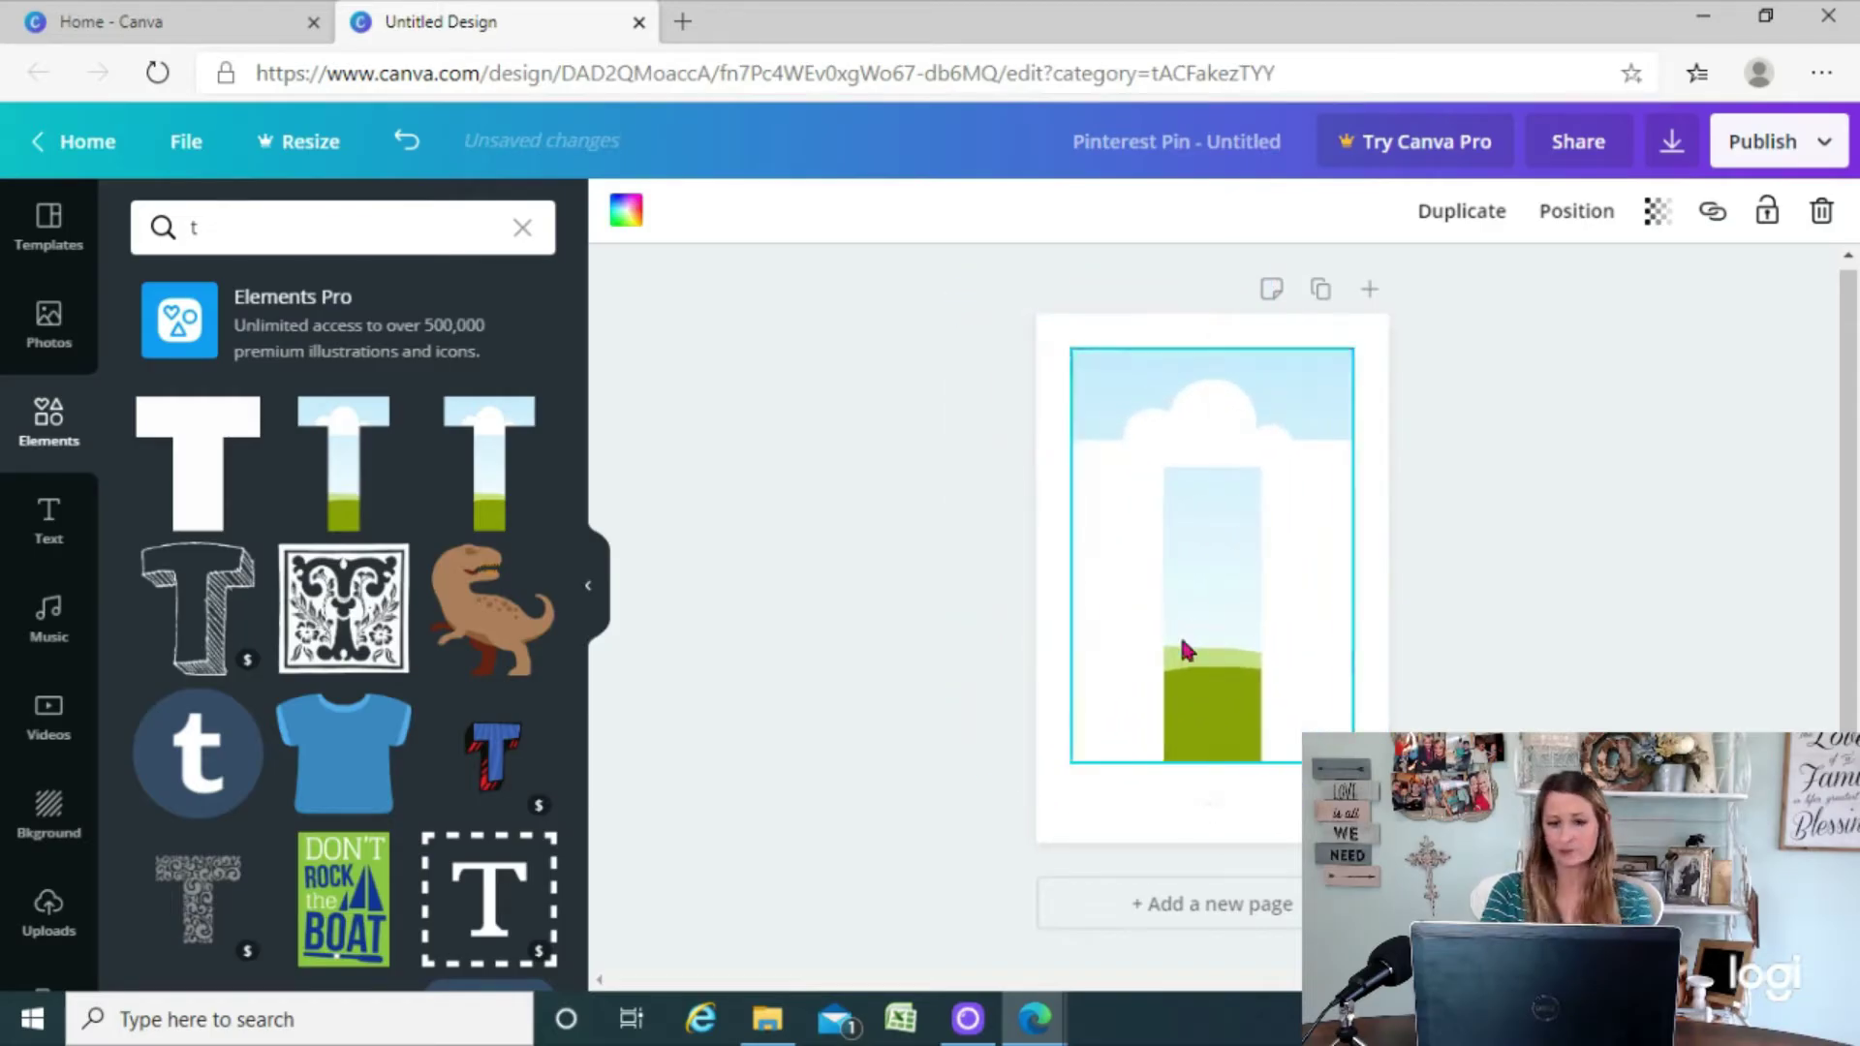
{"action": "left_click_drag", "start_coordinate": [1354, 762], "coordinate": [1187, 518]}
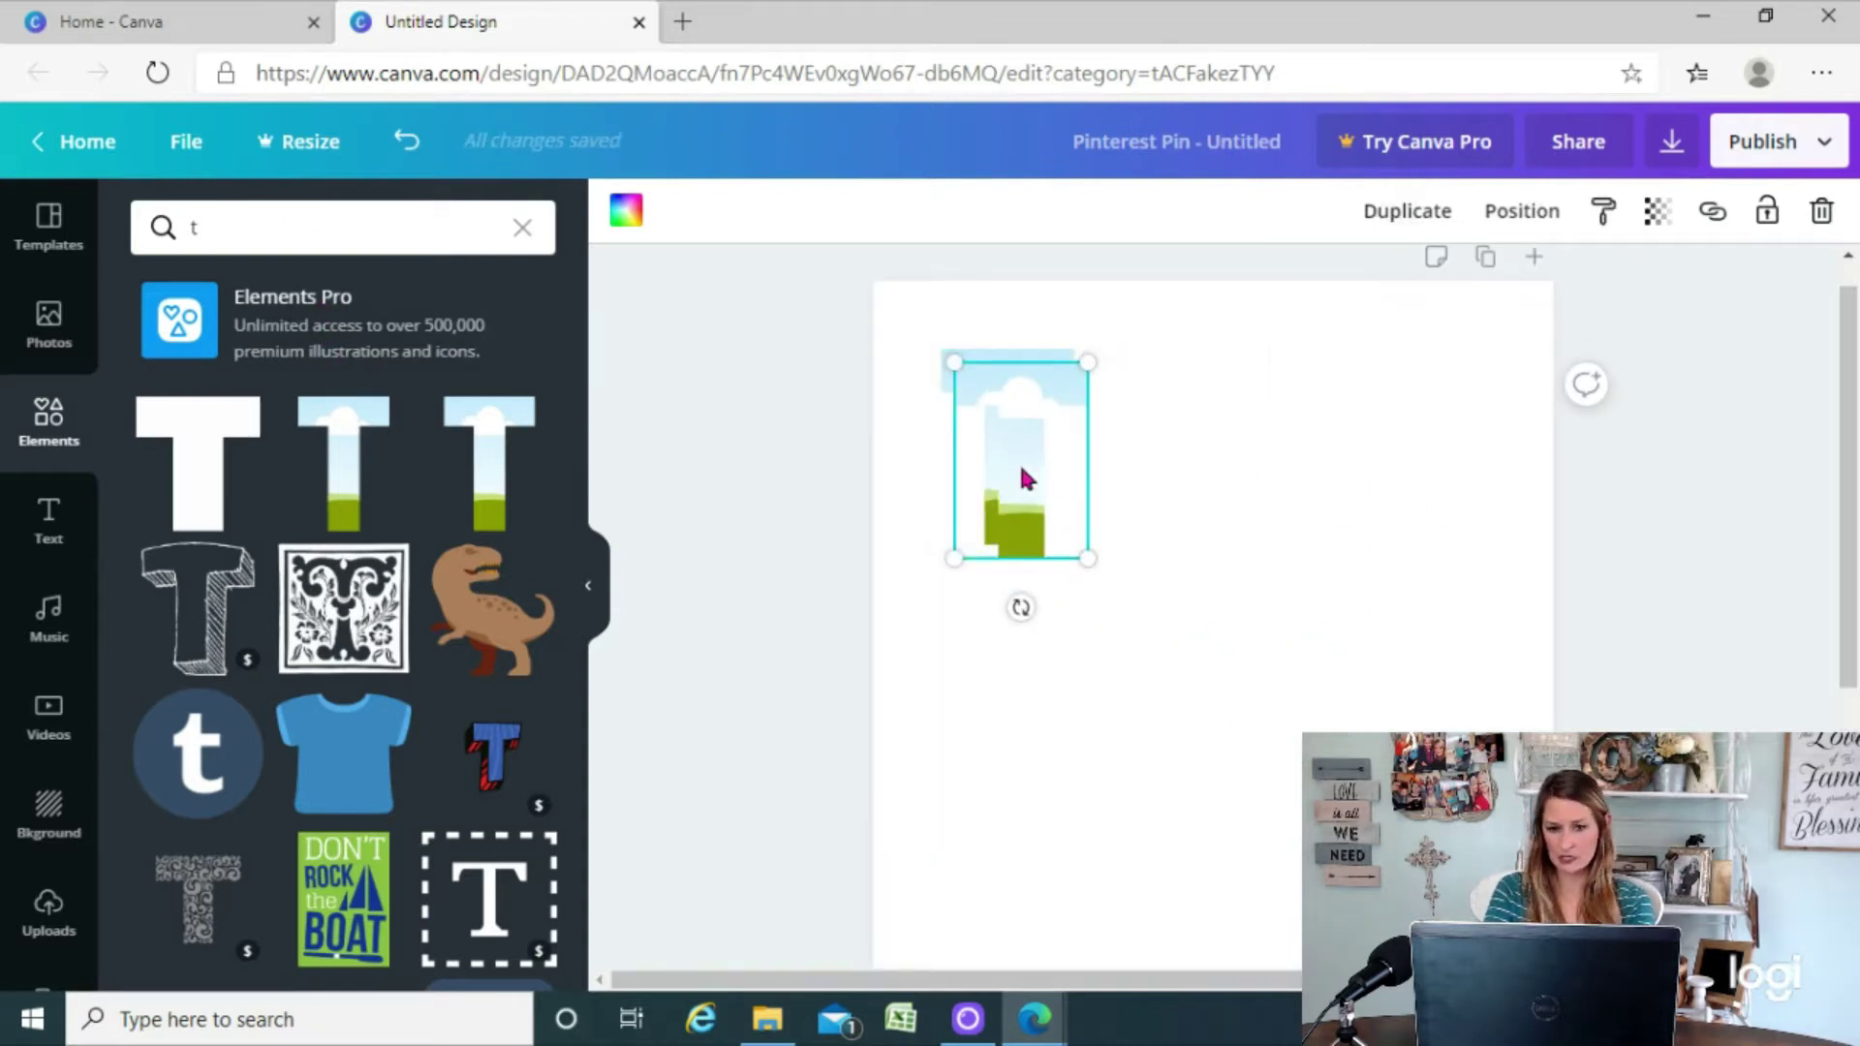
{"action": "left_click_drag", "start_coordinate": [1022, 469], "coordinate": [1430, 456]}
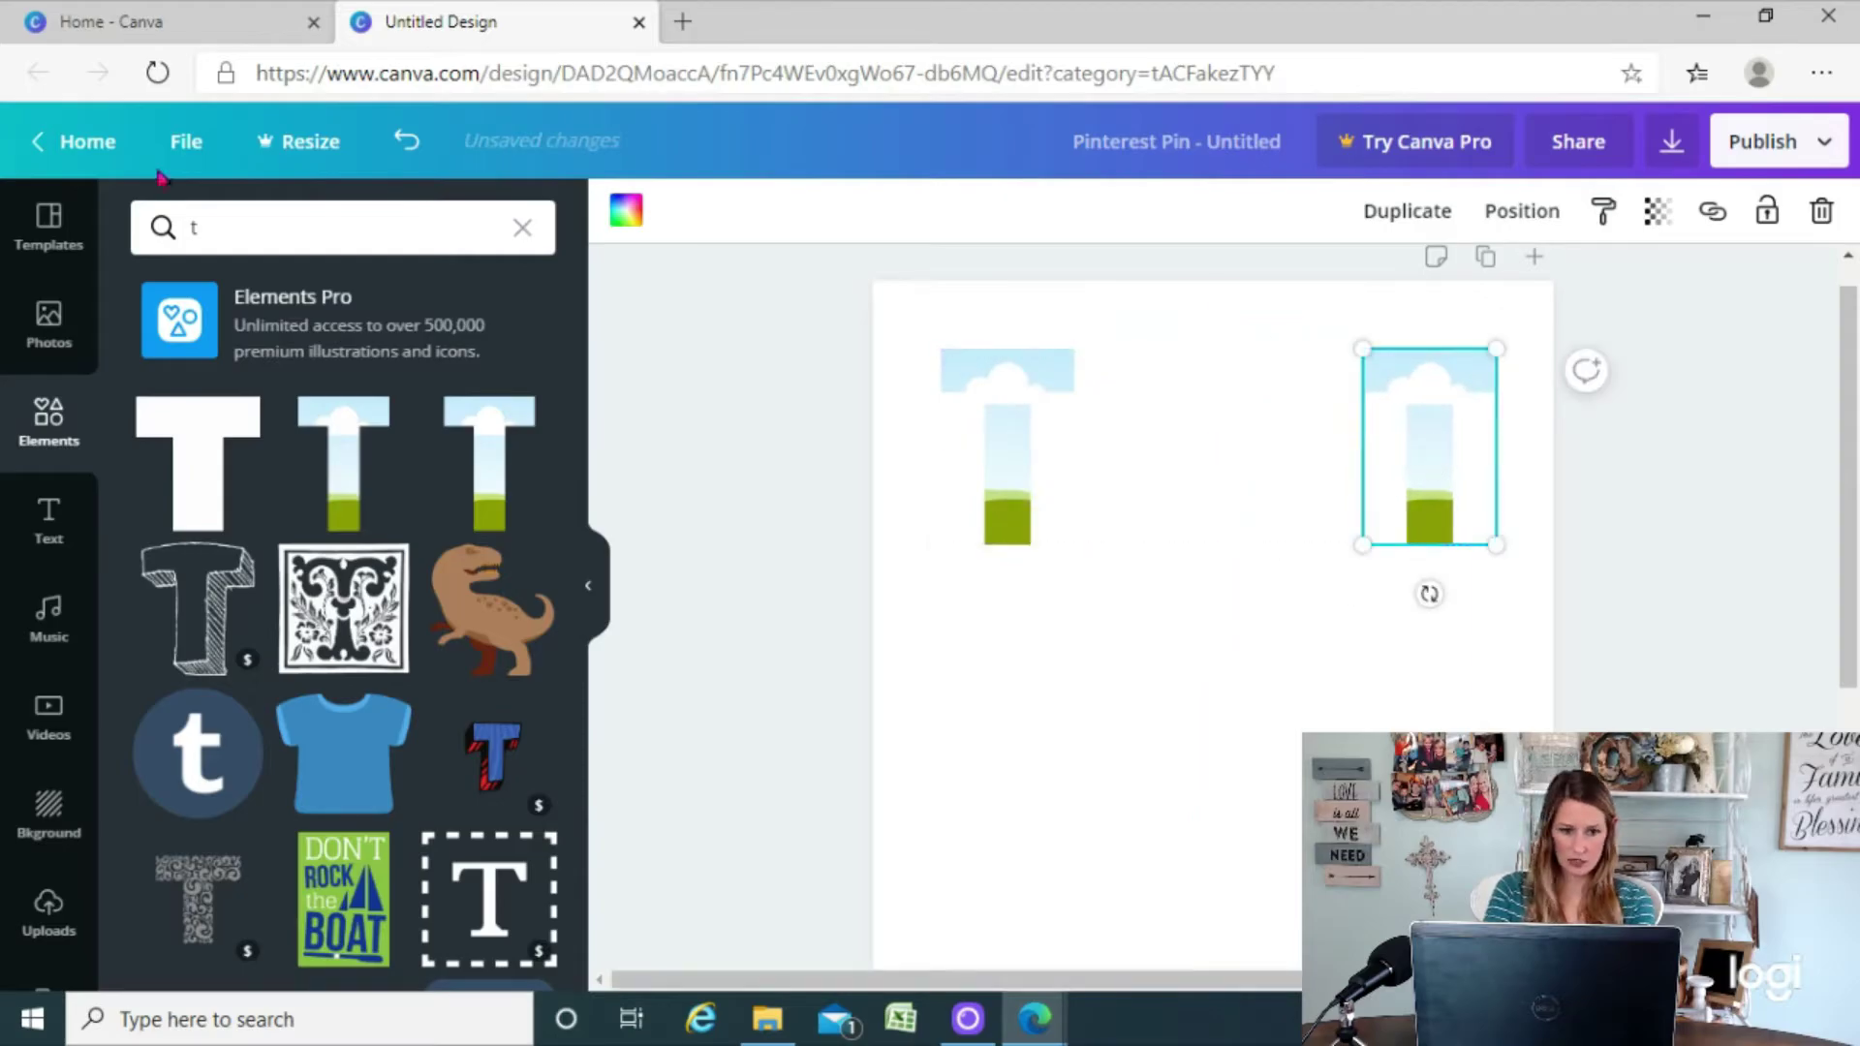
Search Elements for 'e' and add the sky-and-grass E letter to the pin
{"action": "left_click", "coordinate": [289, 217]}
{"action": "type", "text": "e"}
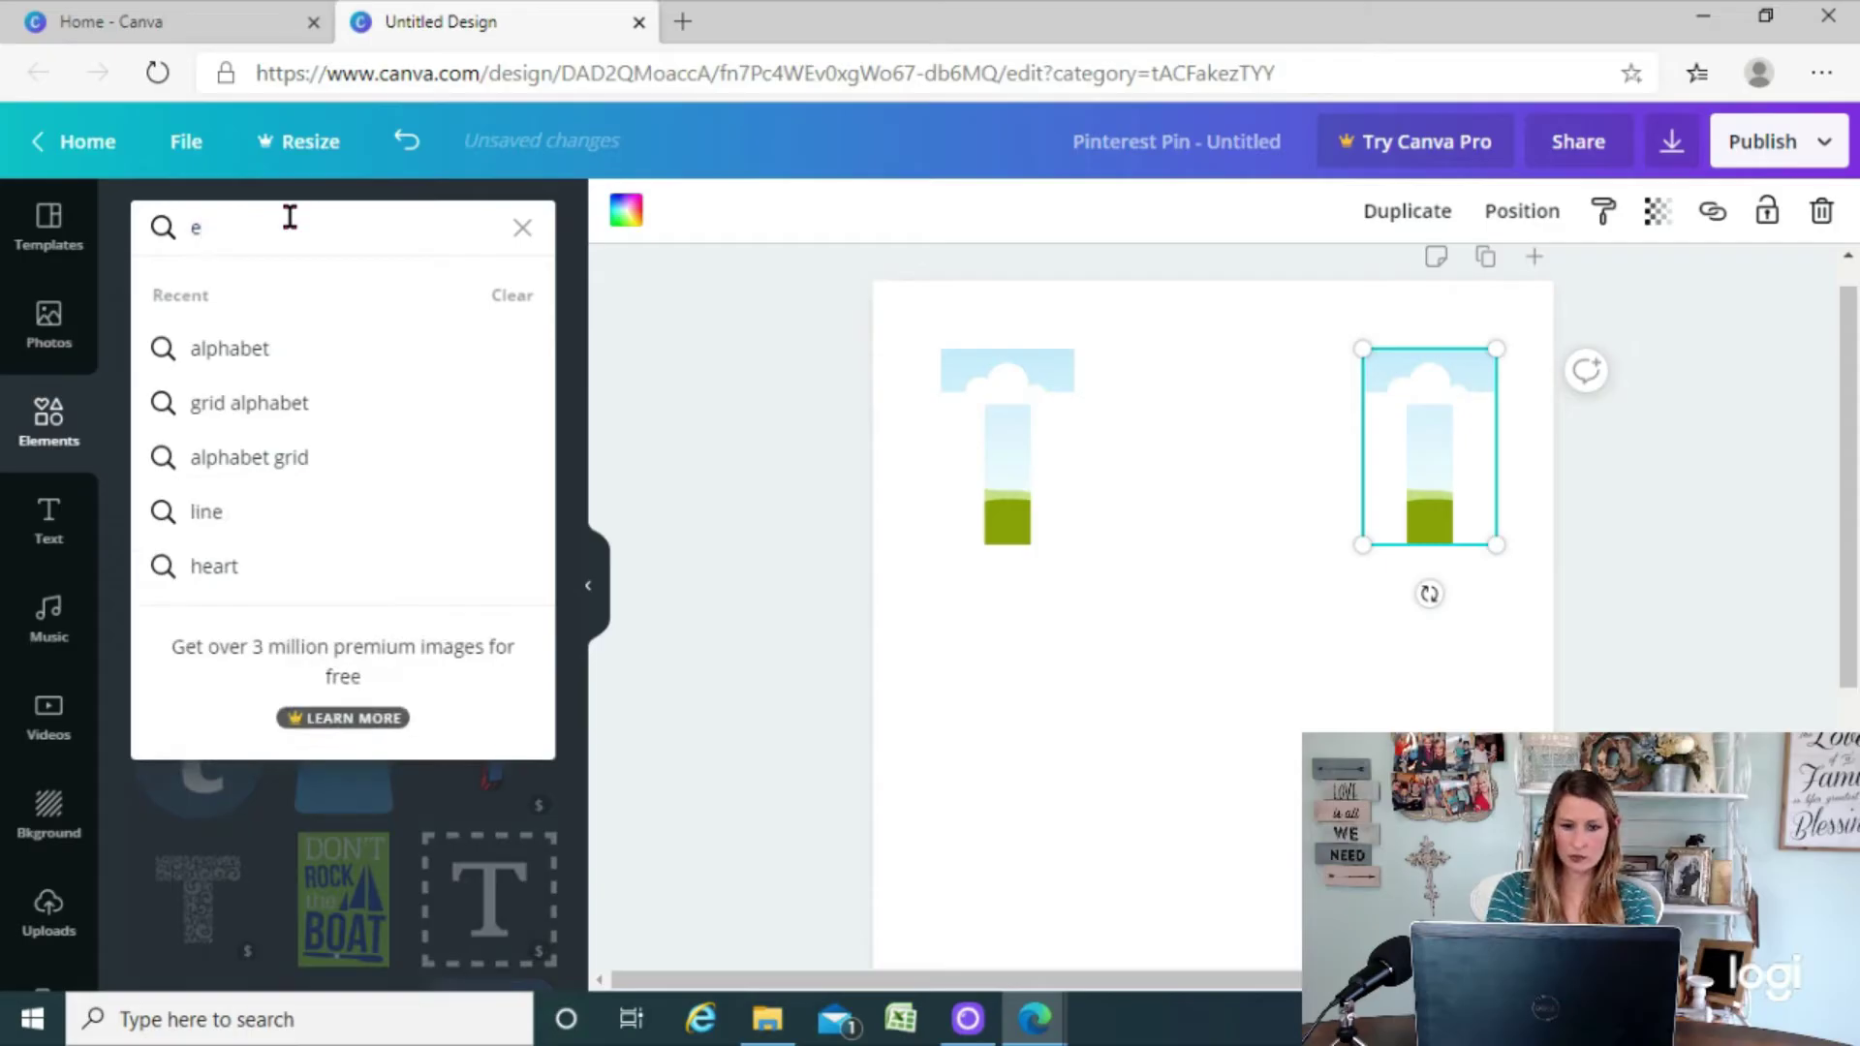
{"action": "key", "text": "Return"}
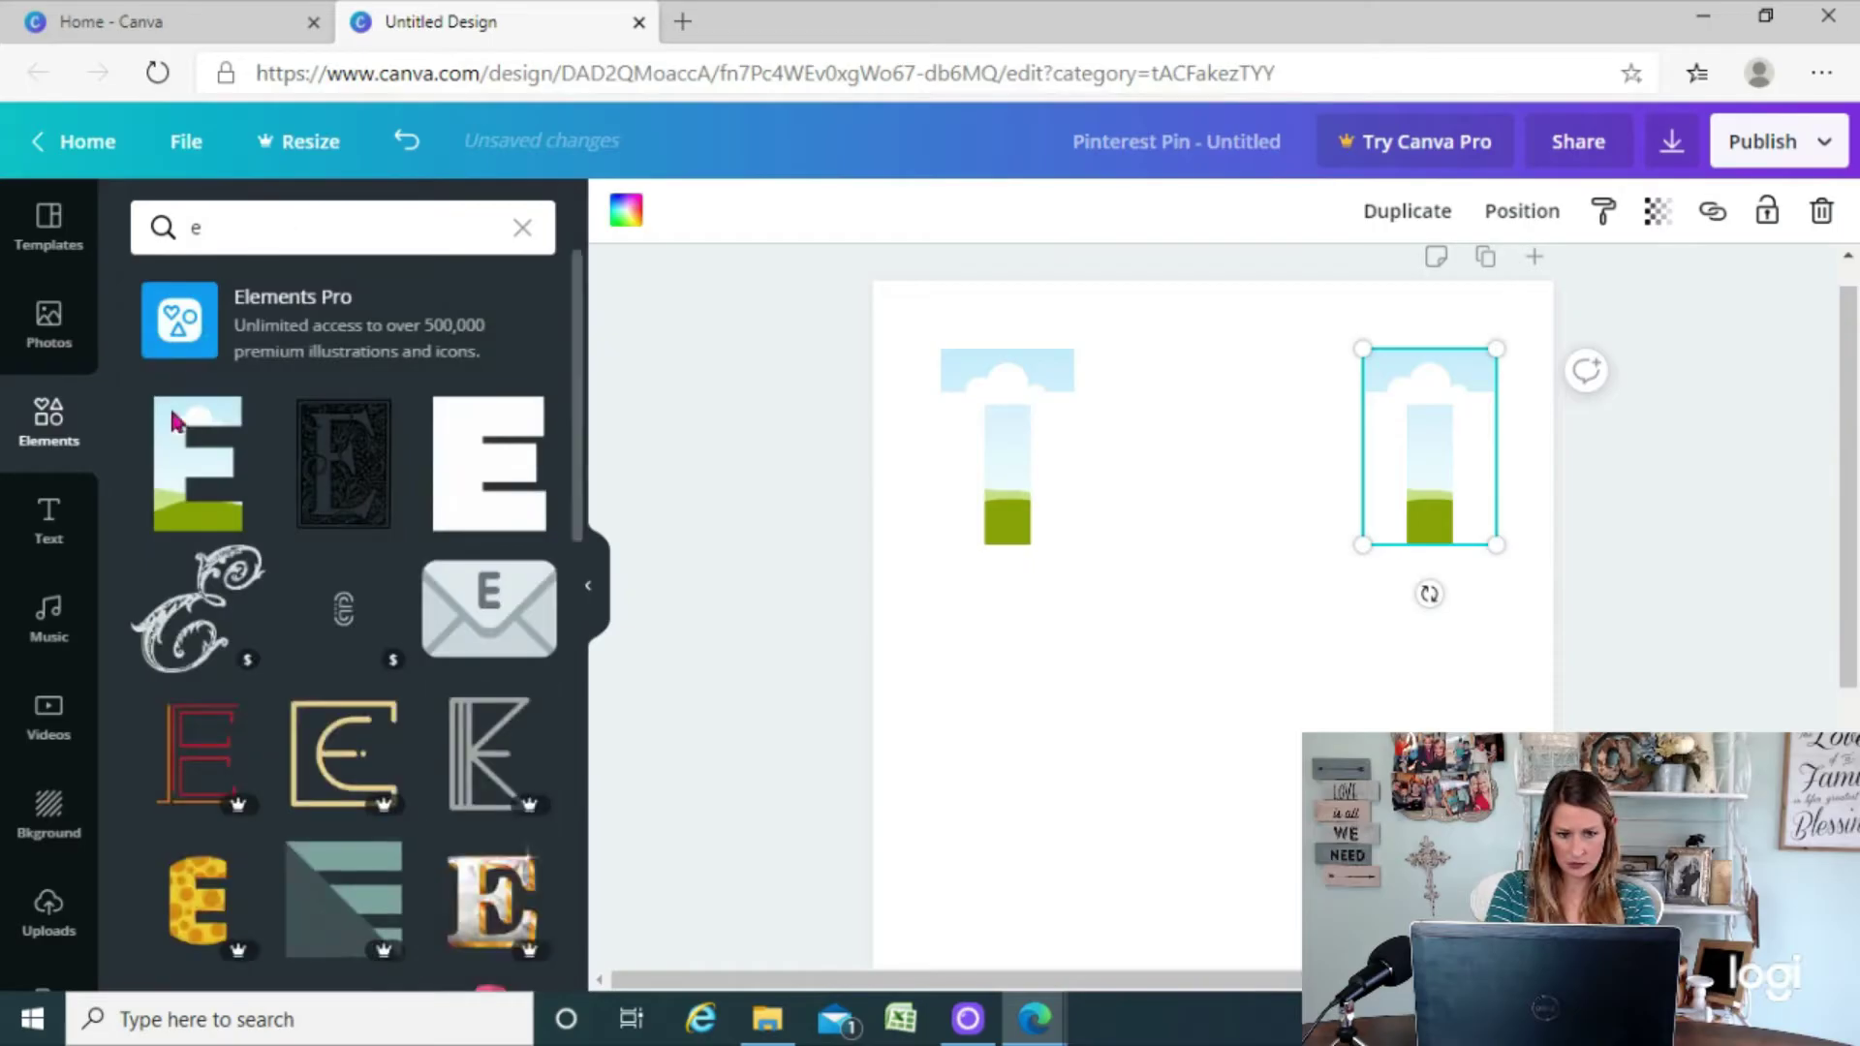
{"action": "left_click", "coordinate": [175, 459]}
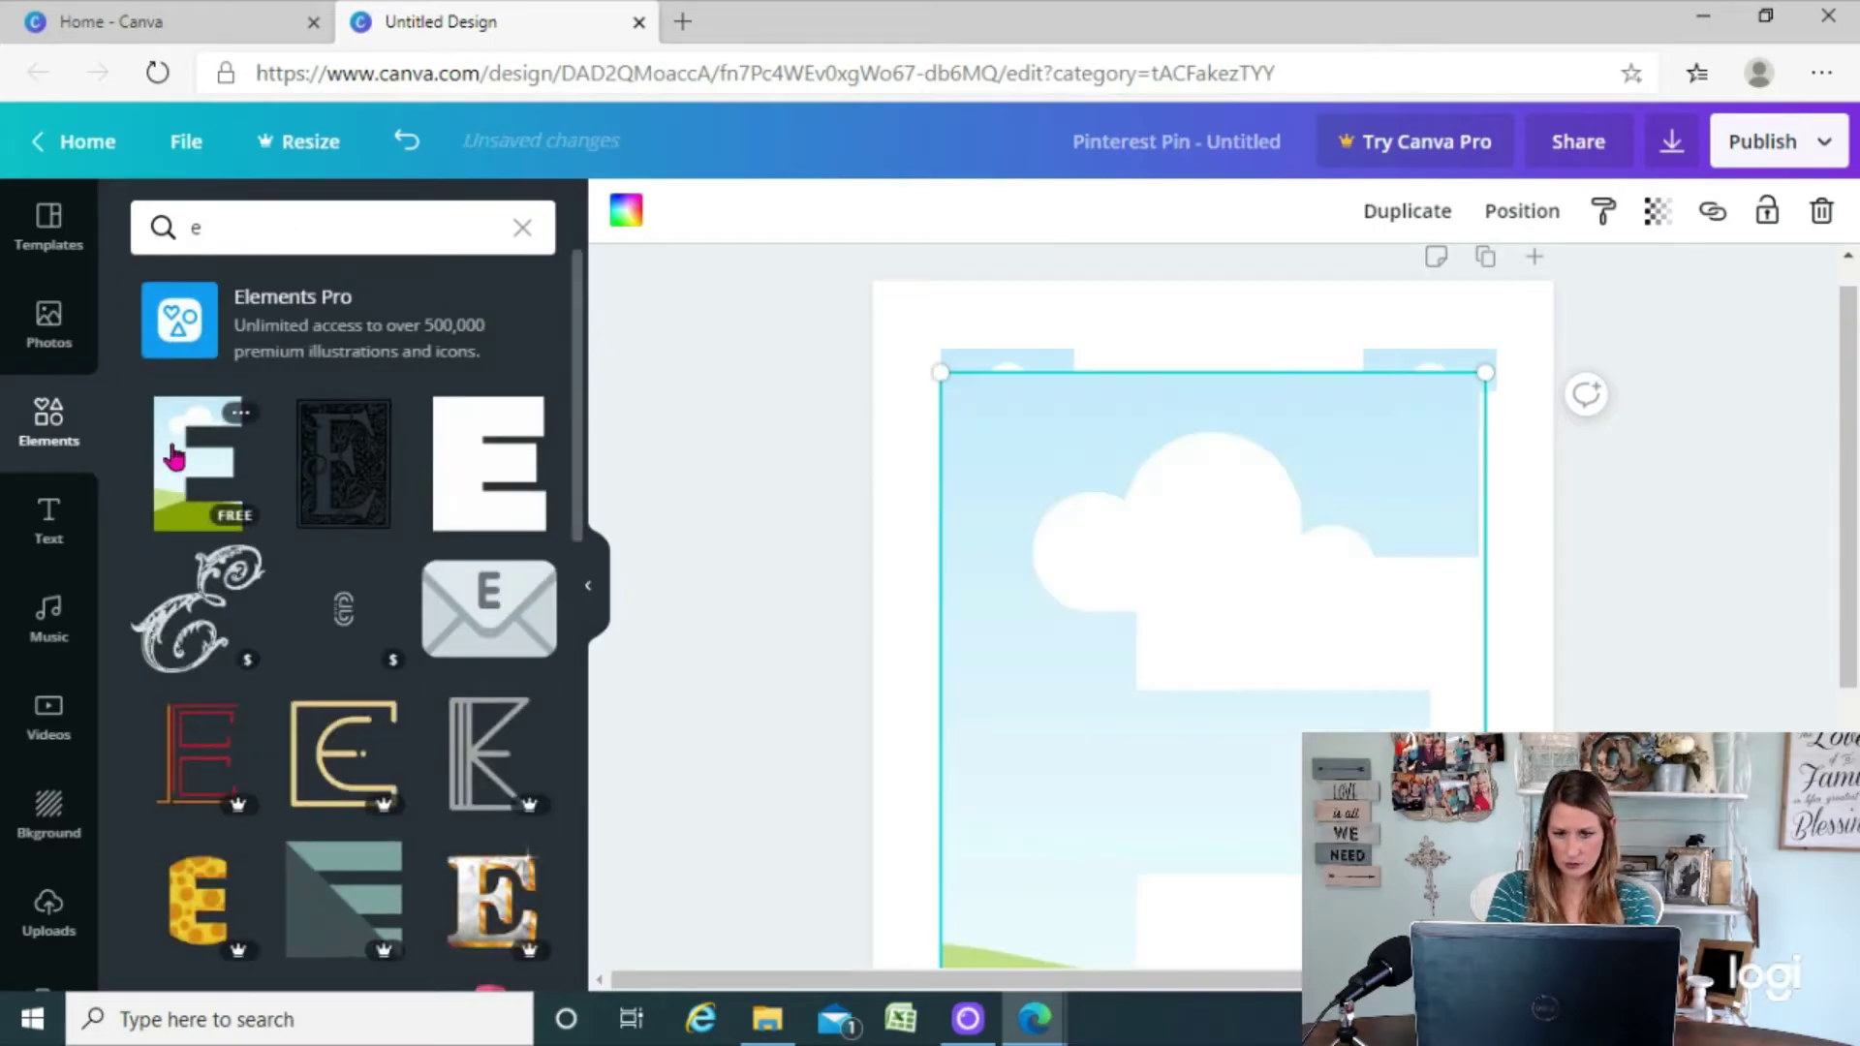
{"action": "left_click_drag", "start_coordinate": [1114, 669], "coordinate": [1120, 632]}
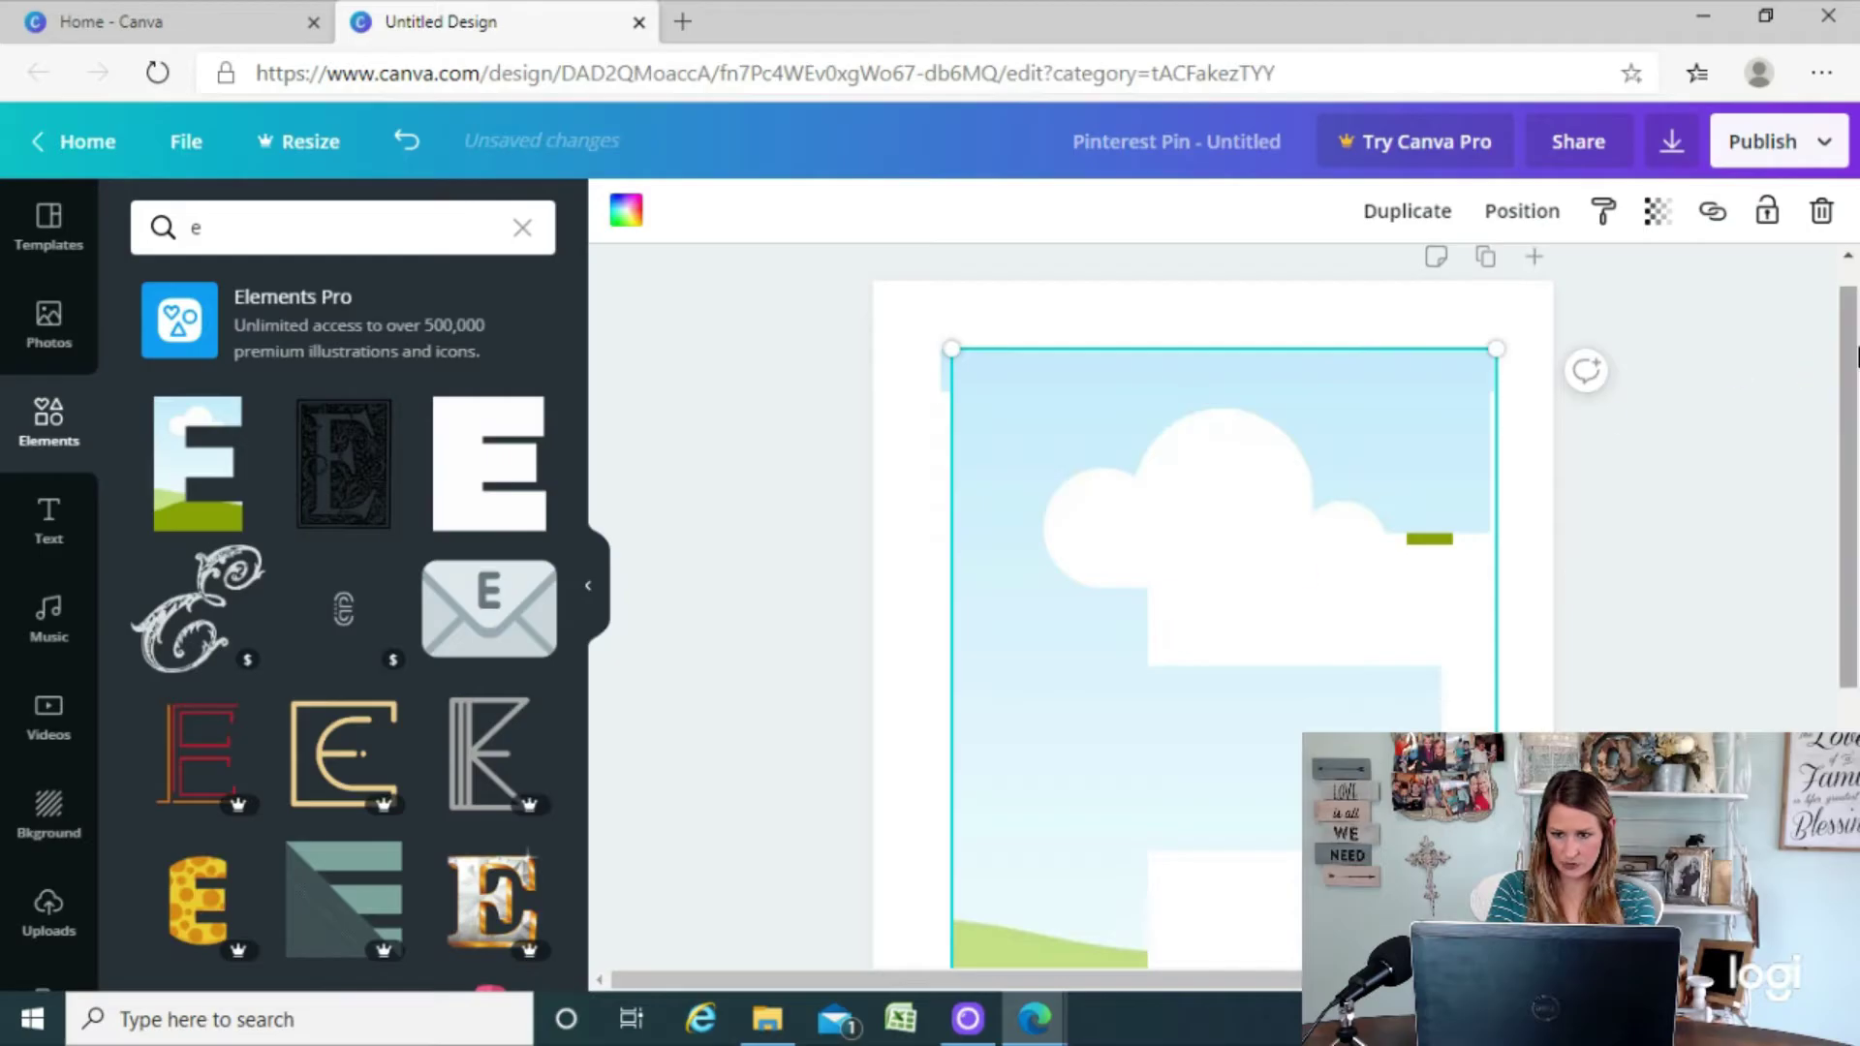
{"action": "left_click_drag", "start_coordinate": [1851, 364], "coordinate": [1857, 519]}
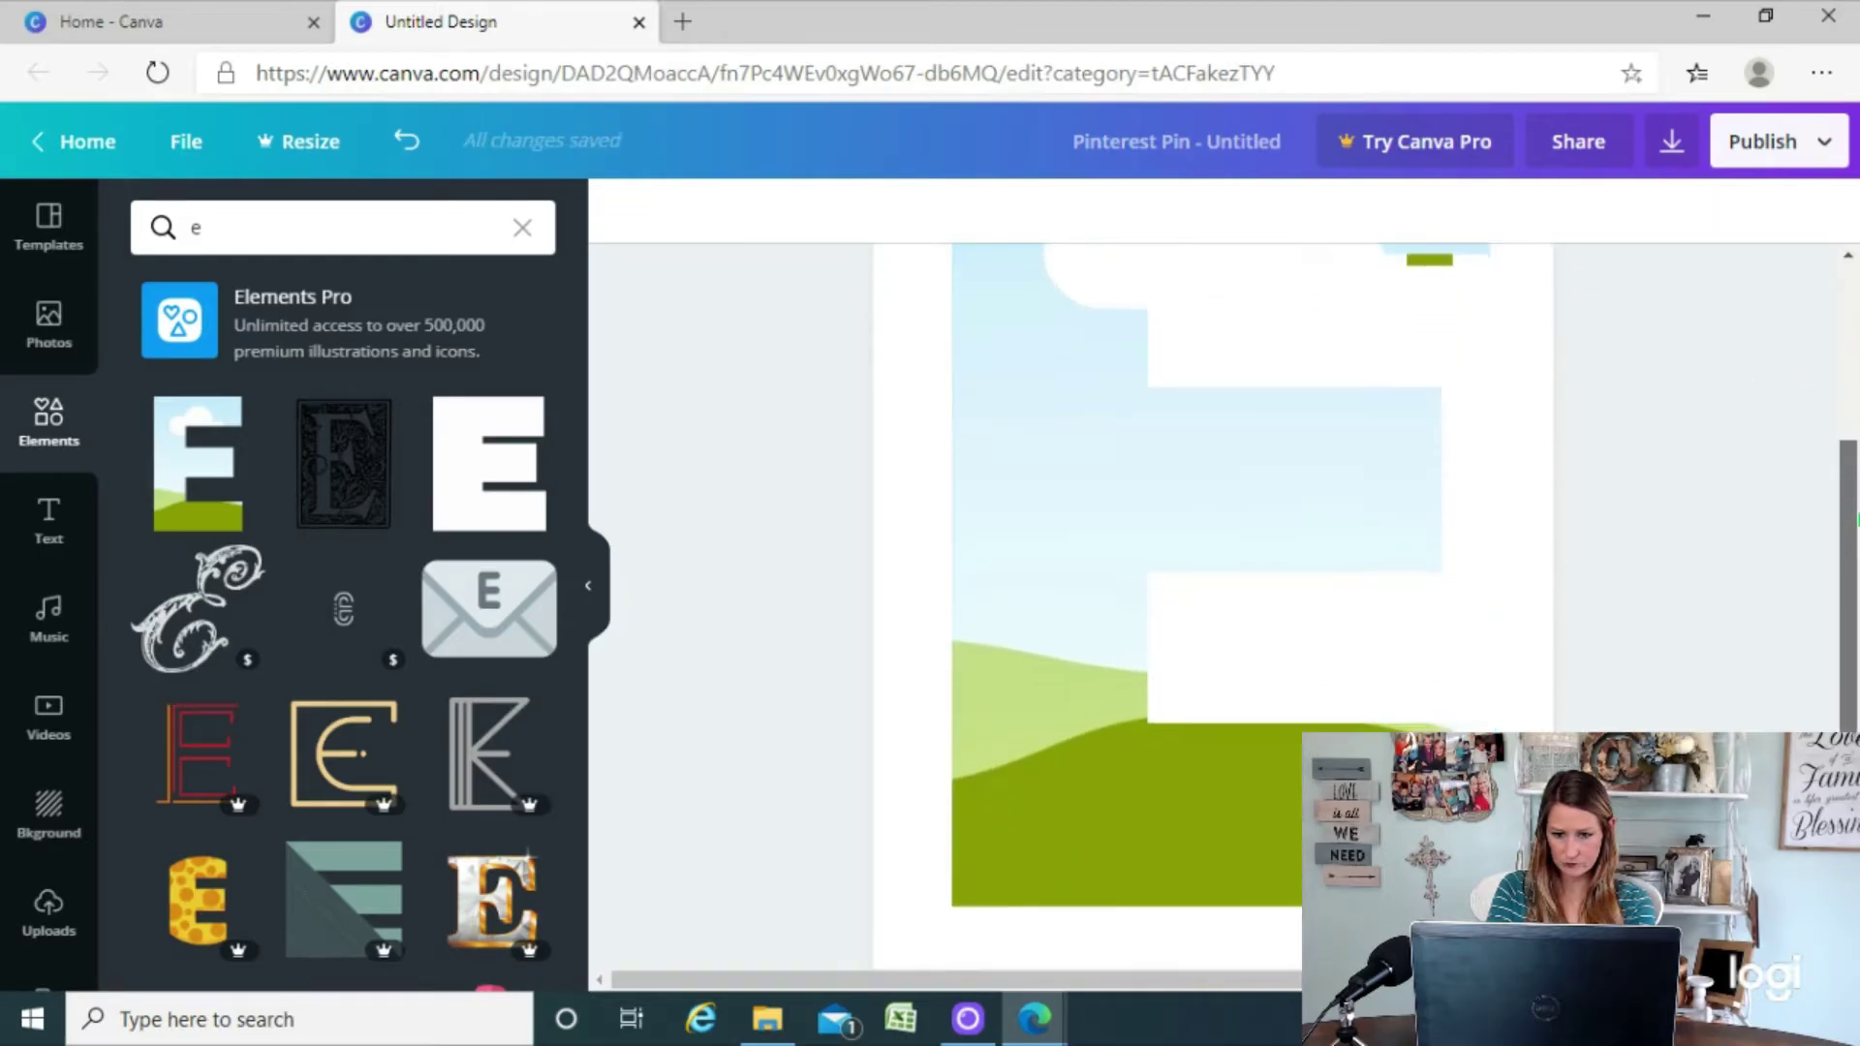
{"action": "left_click", "coordinate": [1008, 865]}
Shrink the E to 187 × 288 to match the Ts and place it beside the first T
{"action": "left_click_drag", "start_coordinate": [1073, 571], "coordinate": [1197, 490]}
{"action": "left_click_drag", "start_coordinate": [1256, 423], "coordinate": [1345, 301]}
{"action": "left_click_drag", "start_coordinate": [1850, 581], "coordinate": [1850, 528]}
{"action": "scroll", "coordinate": [1211, 484], "scroll_direction": "up", "scroll_amount": 3}
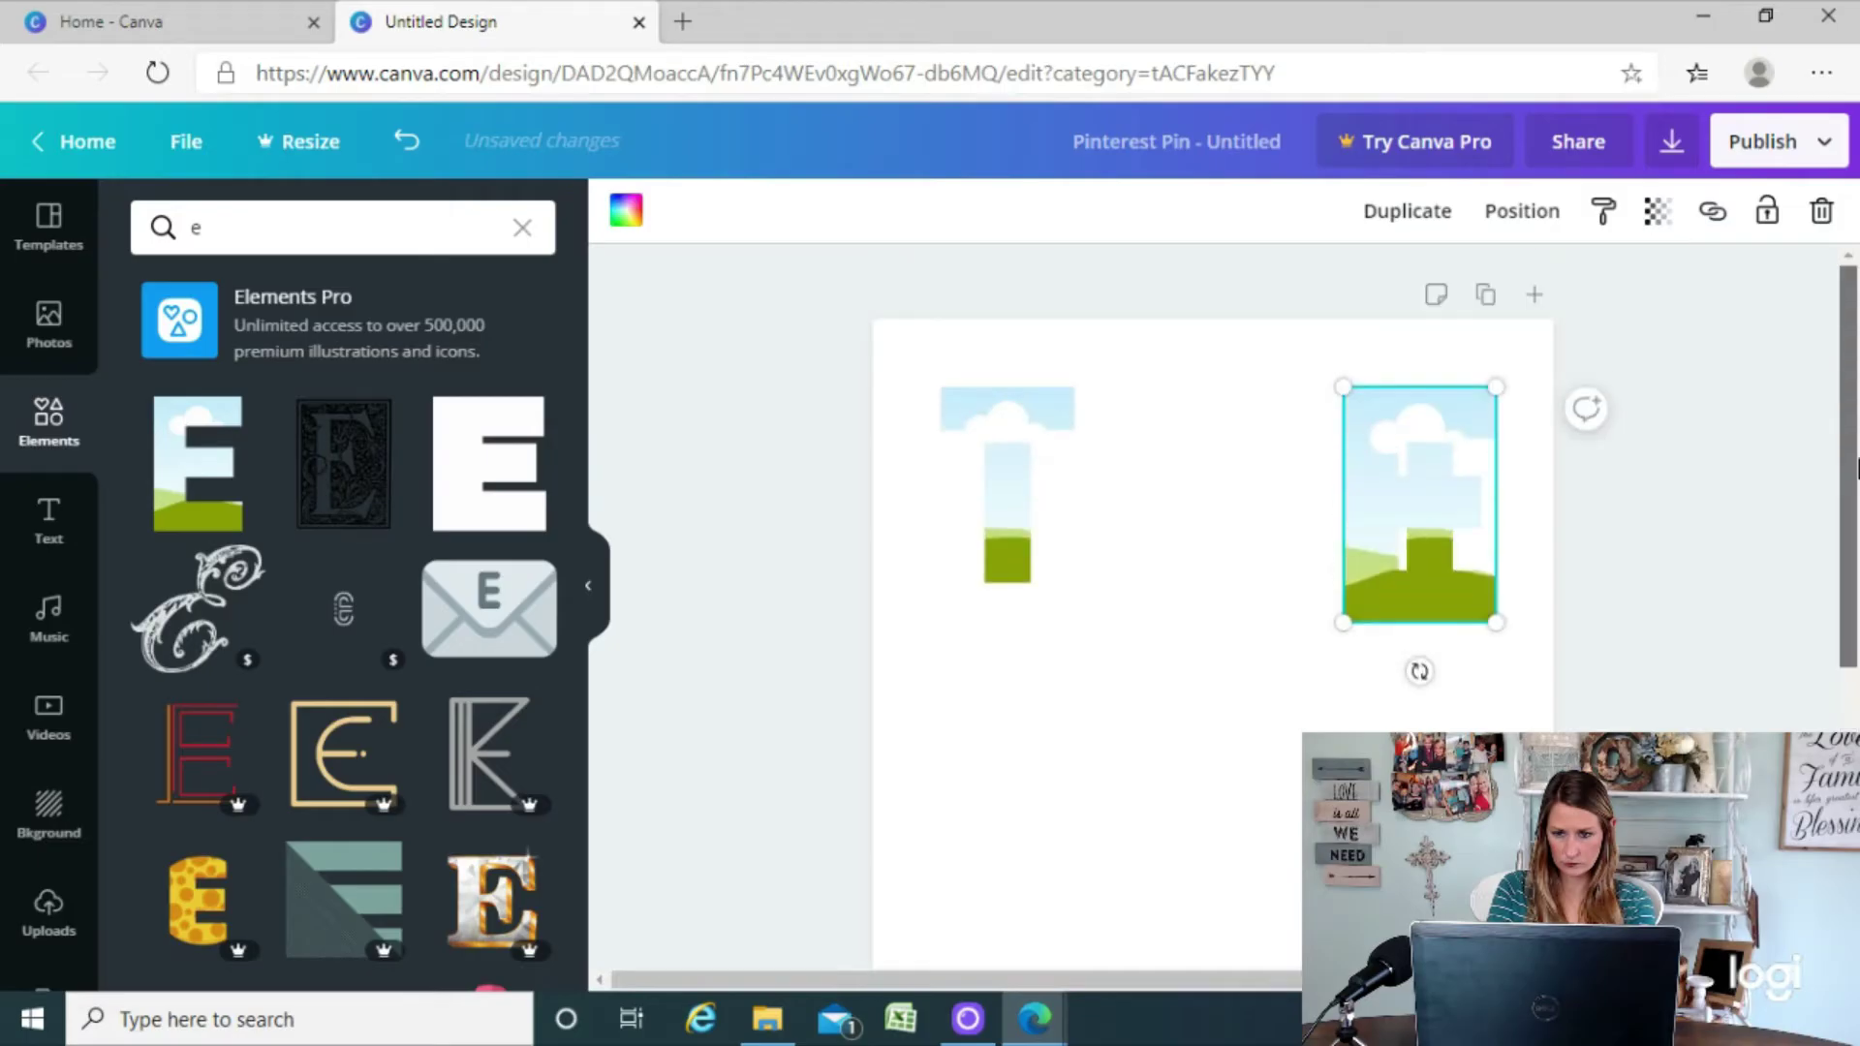
{"action": "left_click", "coordinate": [1424, 509]}
{"action": "left_click_drag", "start_coordinate": [1424, 509], "coordinate": [1204, 515]}
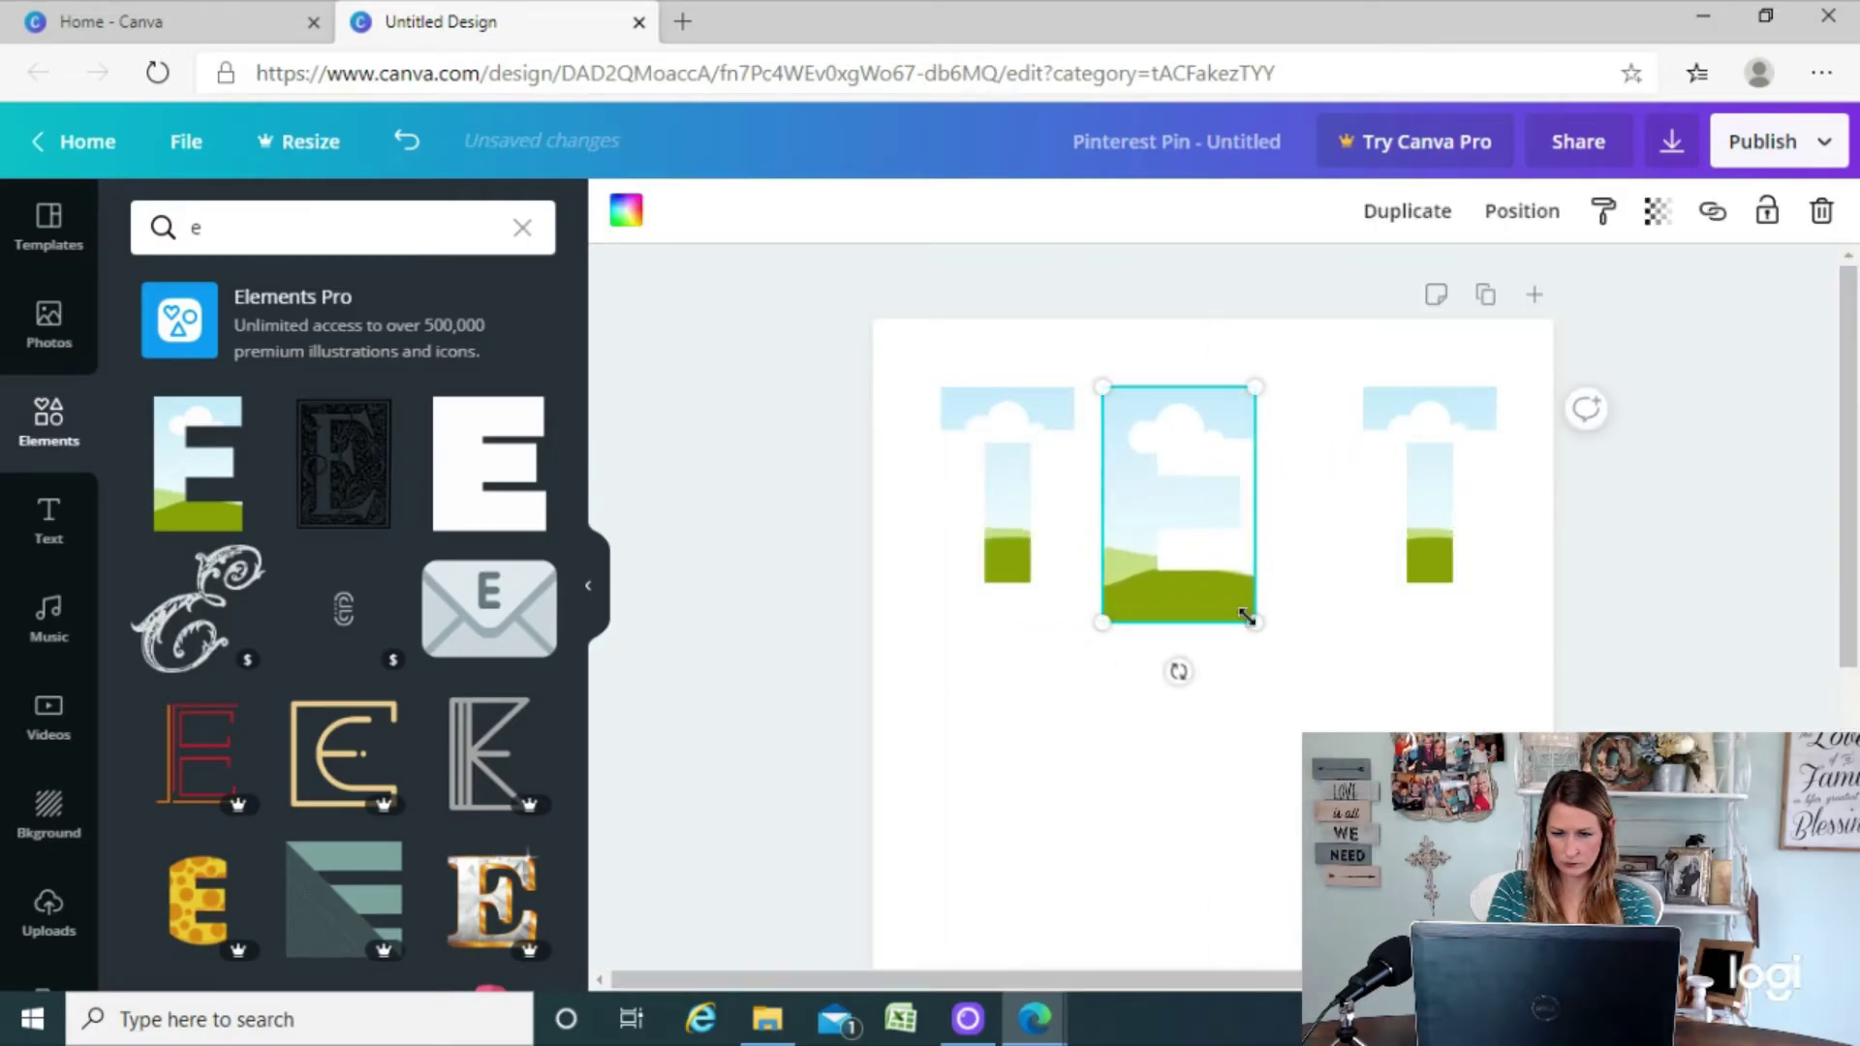
{"action": "left_click_drag", "start_coordinate": [1256, 621], "coordinate": [1236, 570]}
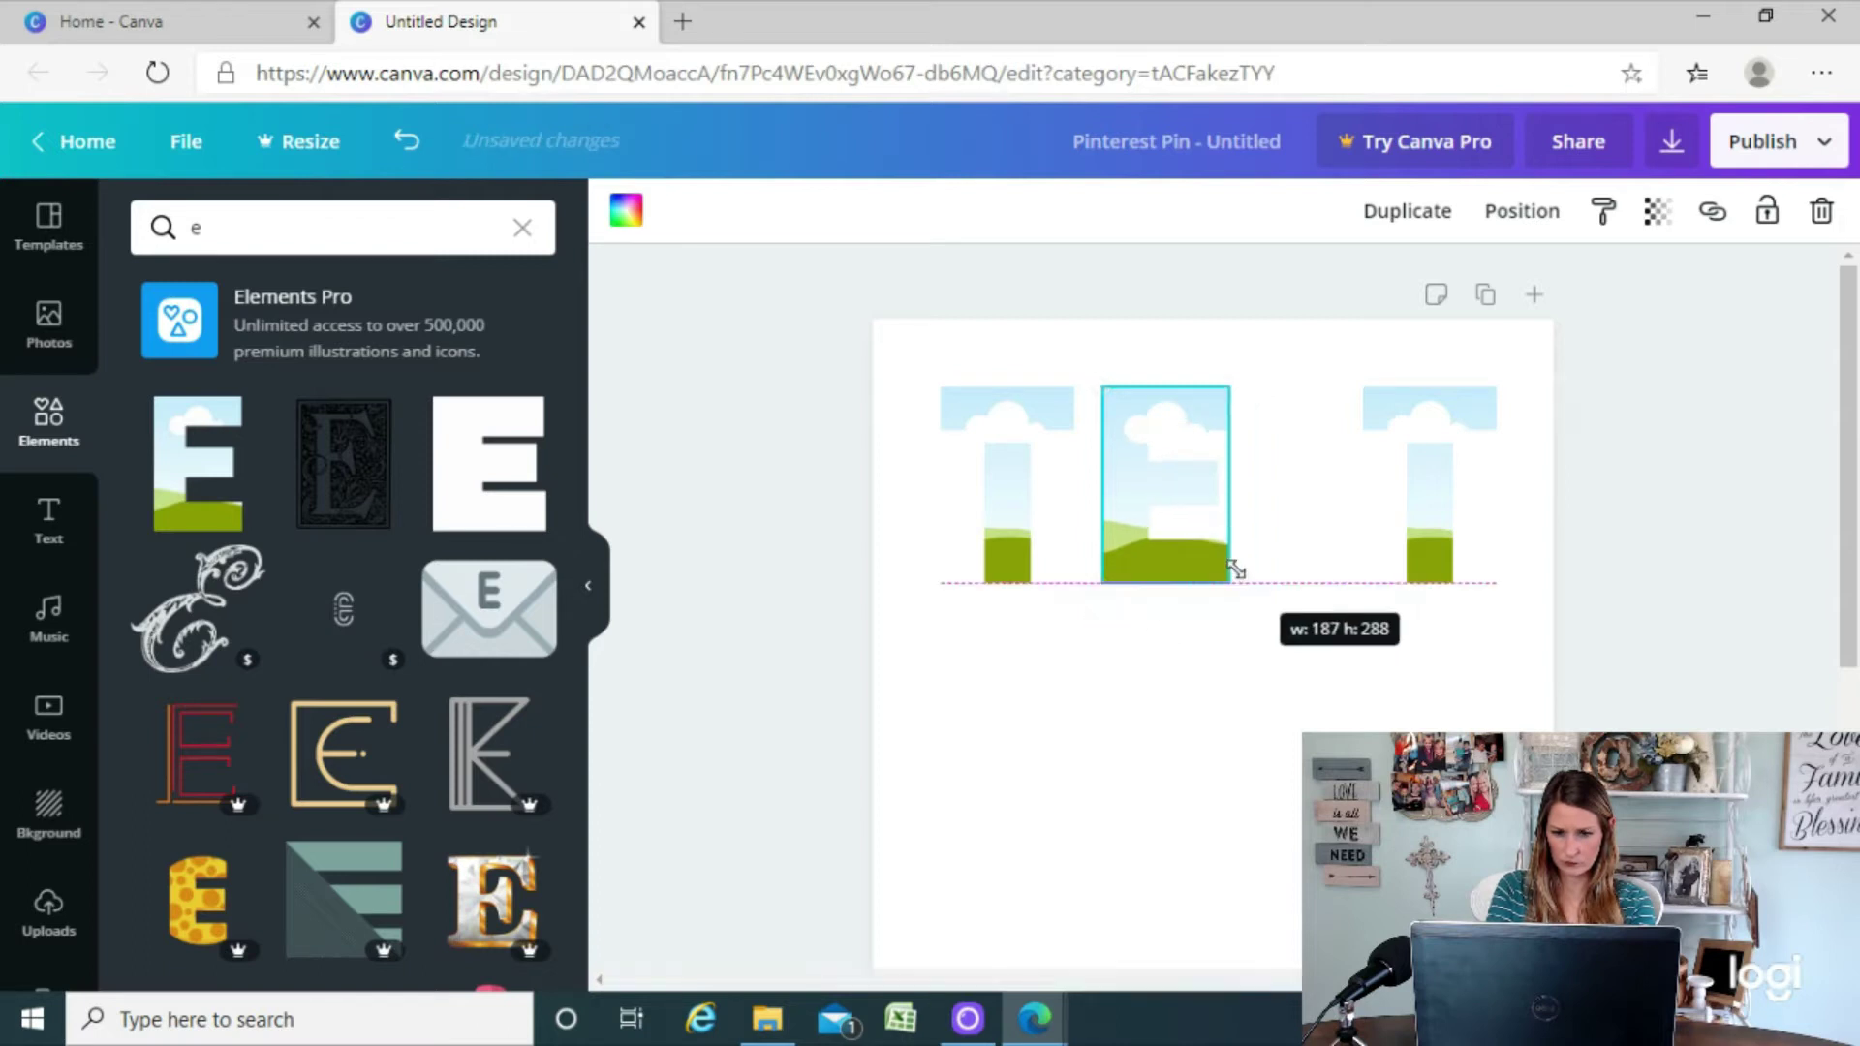
{"action": "left_click", "coordinate": [1100, 734]}
{"action": "left_click", "coordinate": [312, 231]}
Search Elements for 'x' and place a resized sky-filled X between the E and final T
{"action": "type", "text": "e"}
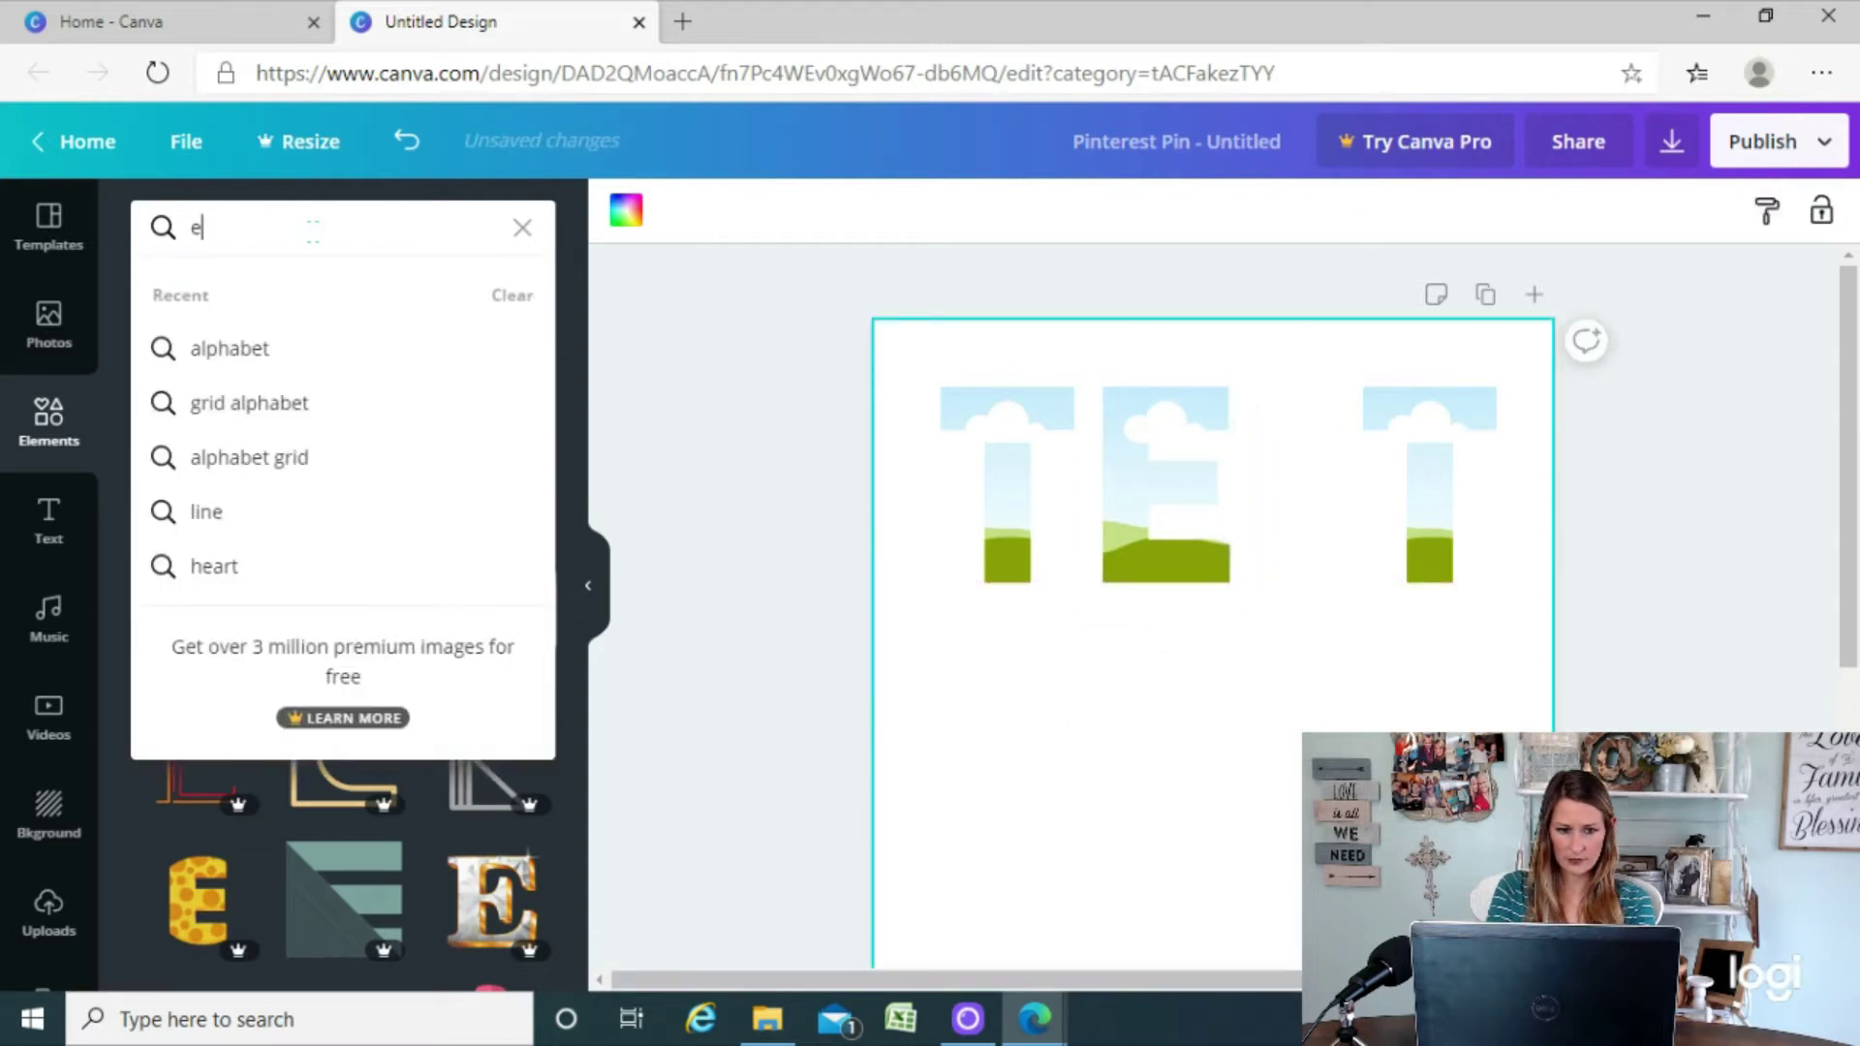
{"action": "key", "text": "ctrl+a"}
{"action": "type", "text": "x"}
{"action": "key", "text": "Return"}
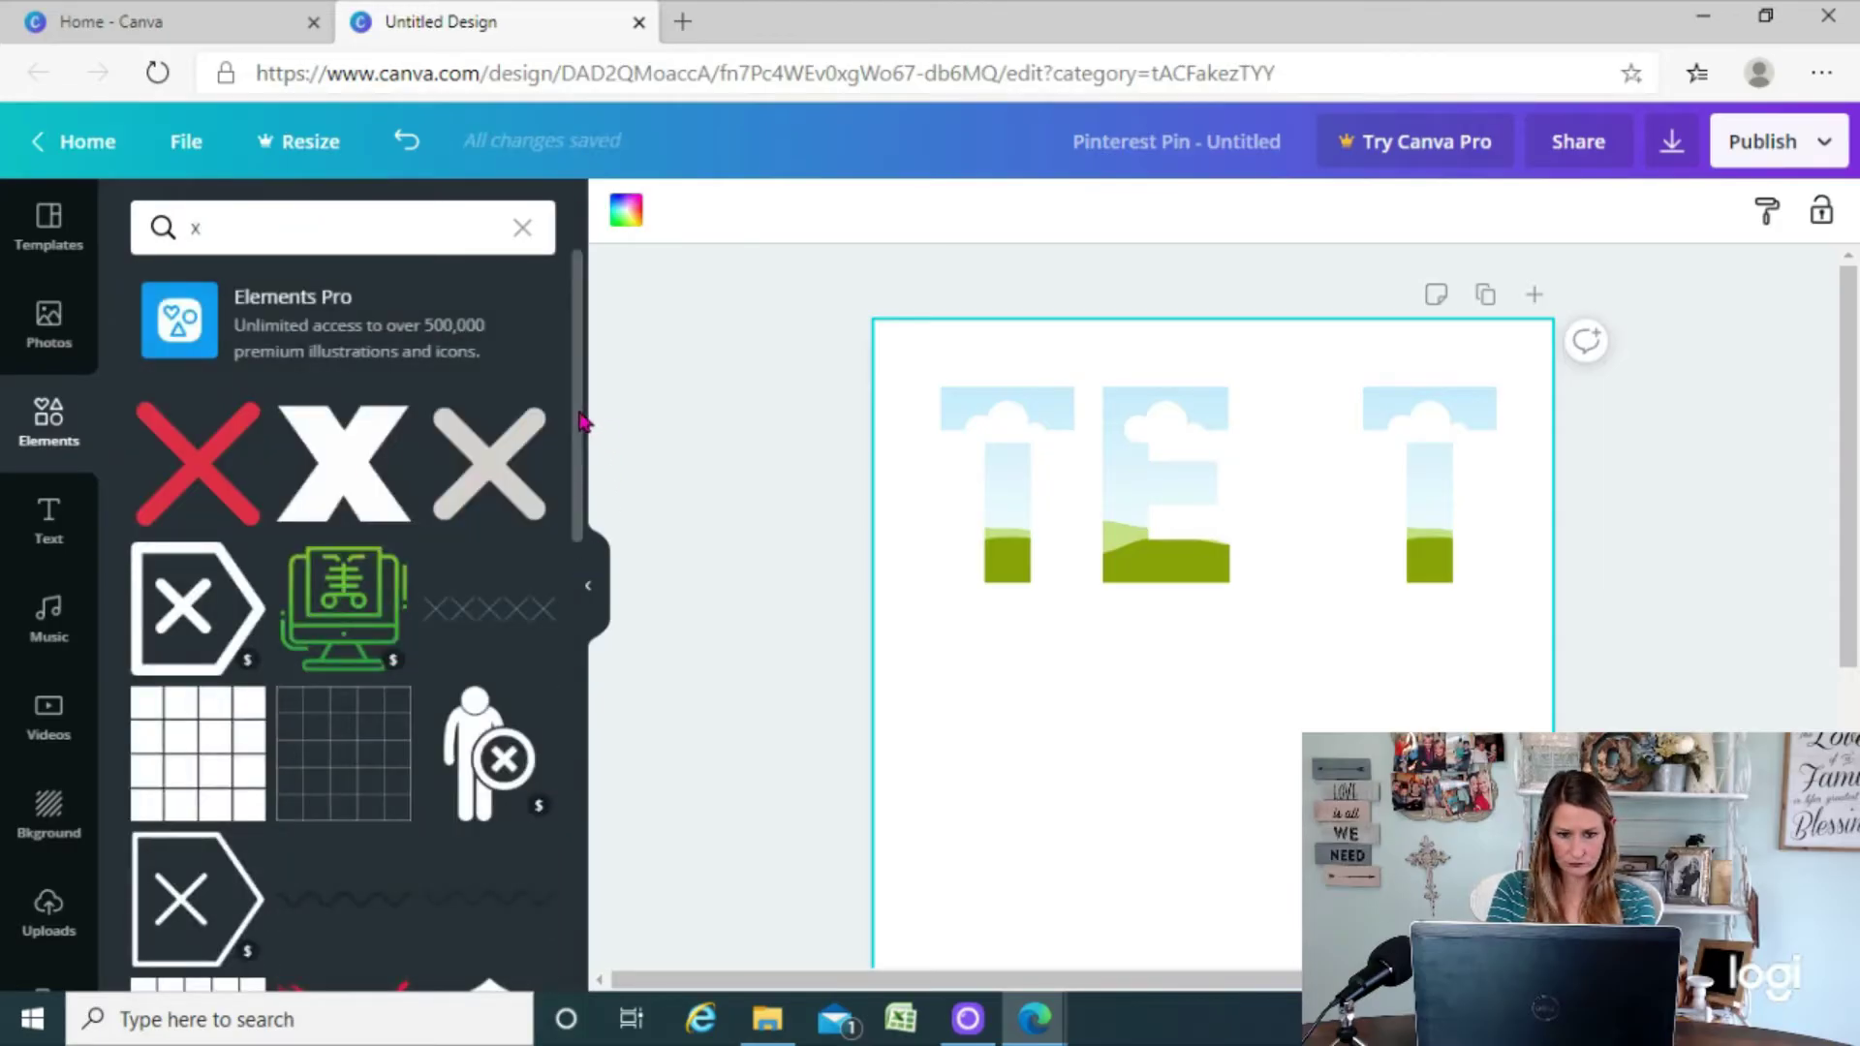
{"action": "scroll", "coordinate": [568, 482], "scroll_direction": "down", "scroll_amount": 6}
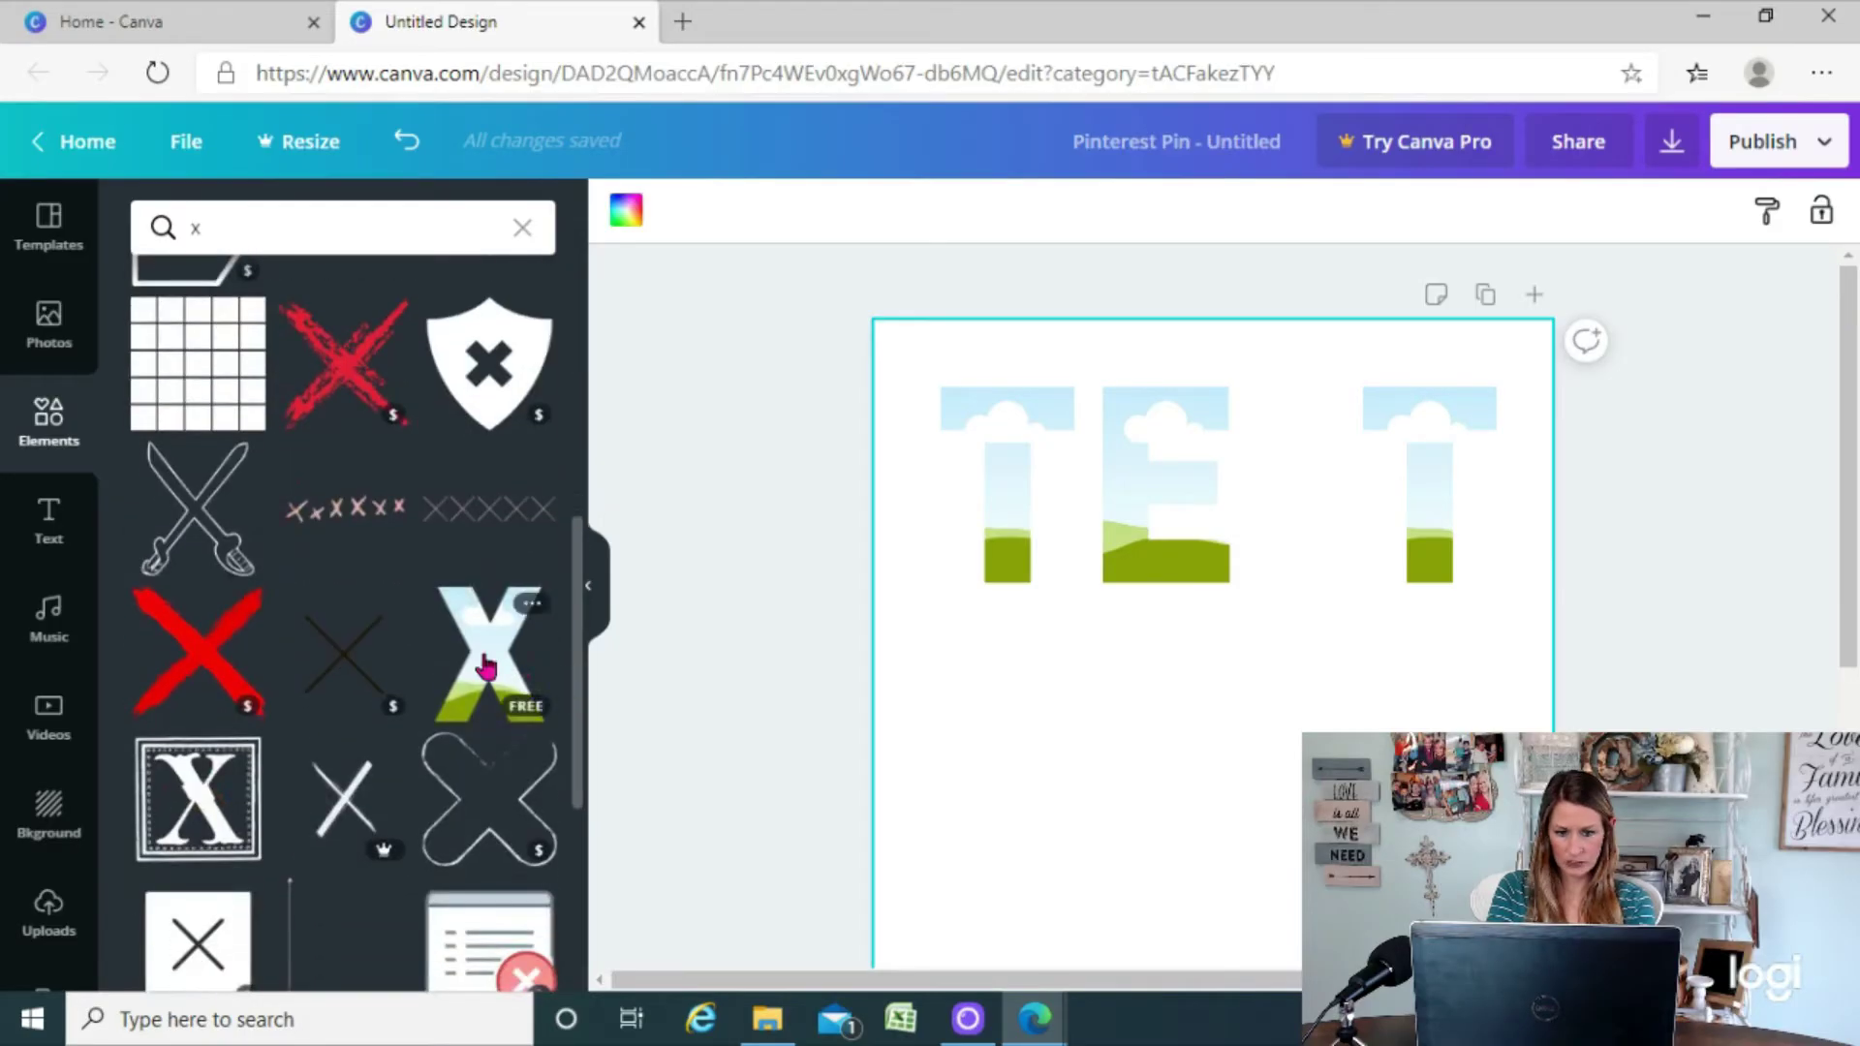
{"action": "left_click", "coordinate": [490, 654]}
{"action": "left_click_drag", "start_coordinate": [1208, 756], "coordinate": [1172, 561]}
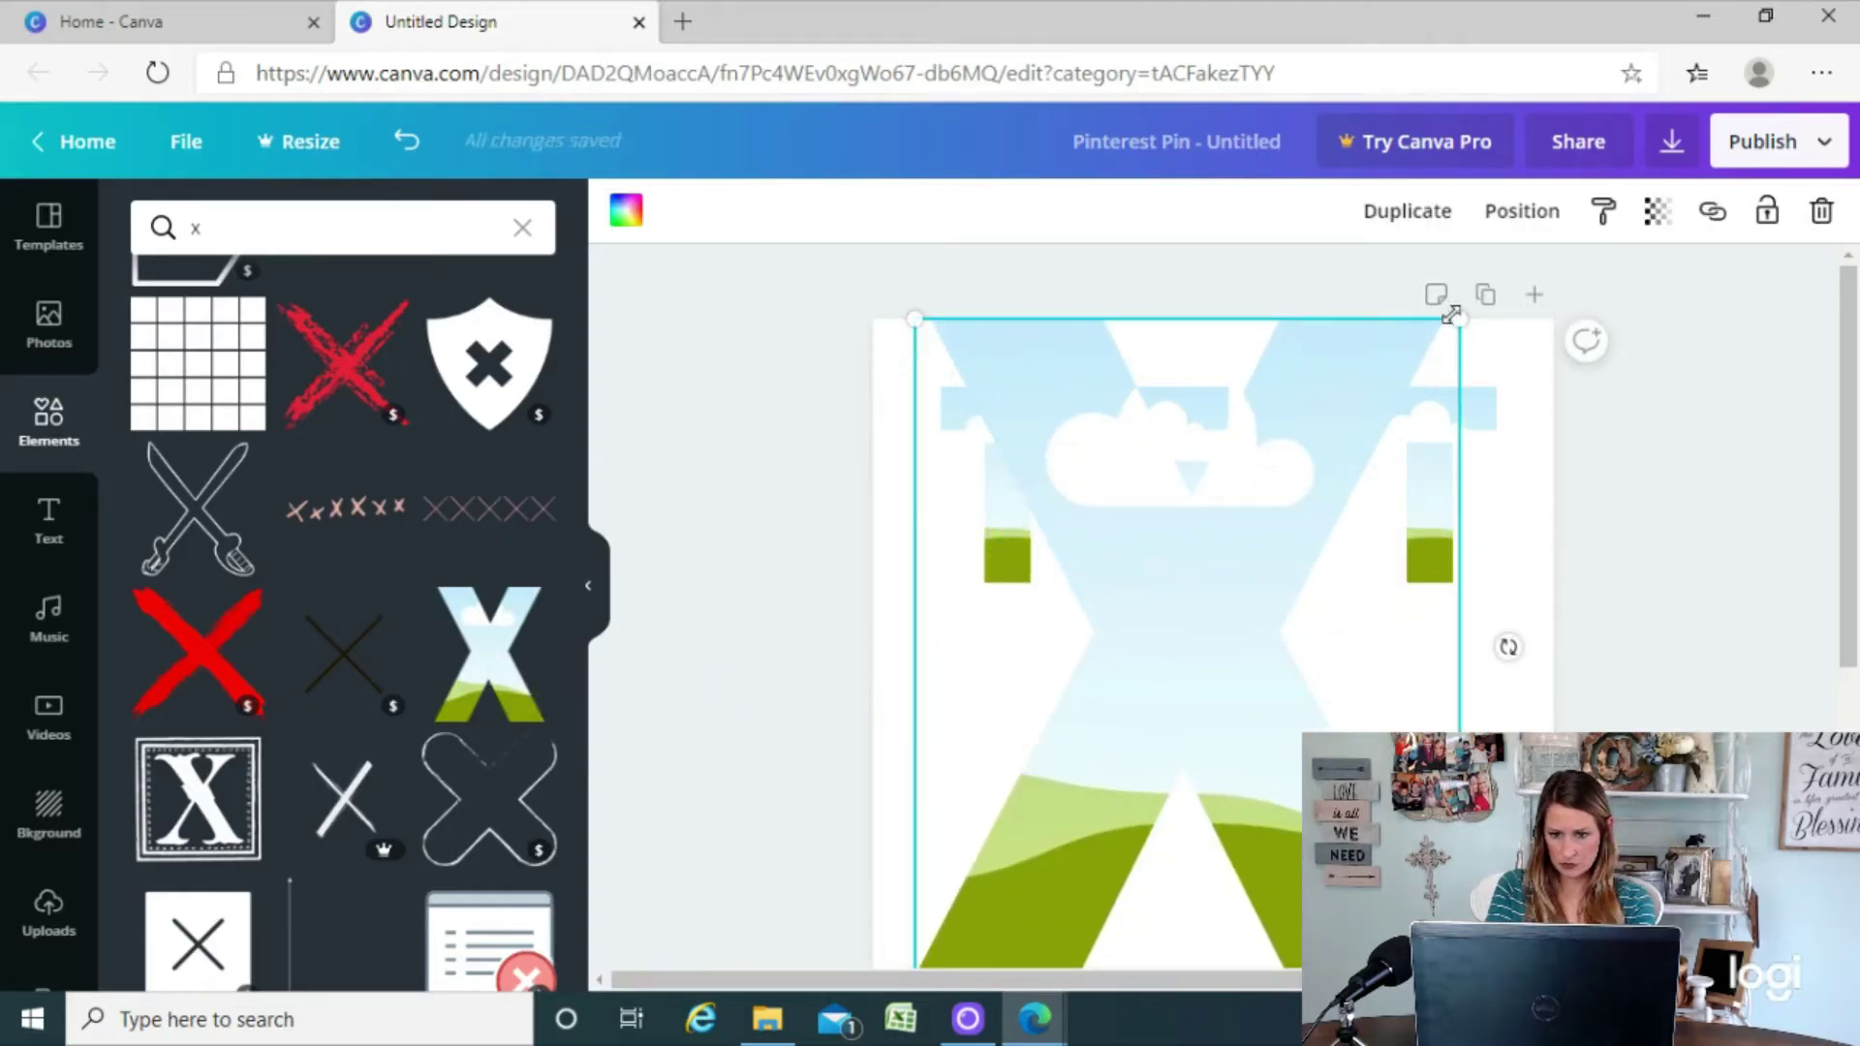
{"action": "left_click_drag", "start_coordinate": [1451, 312], "coordinate": [1028, 803]}
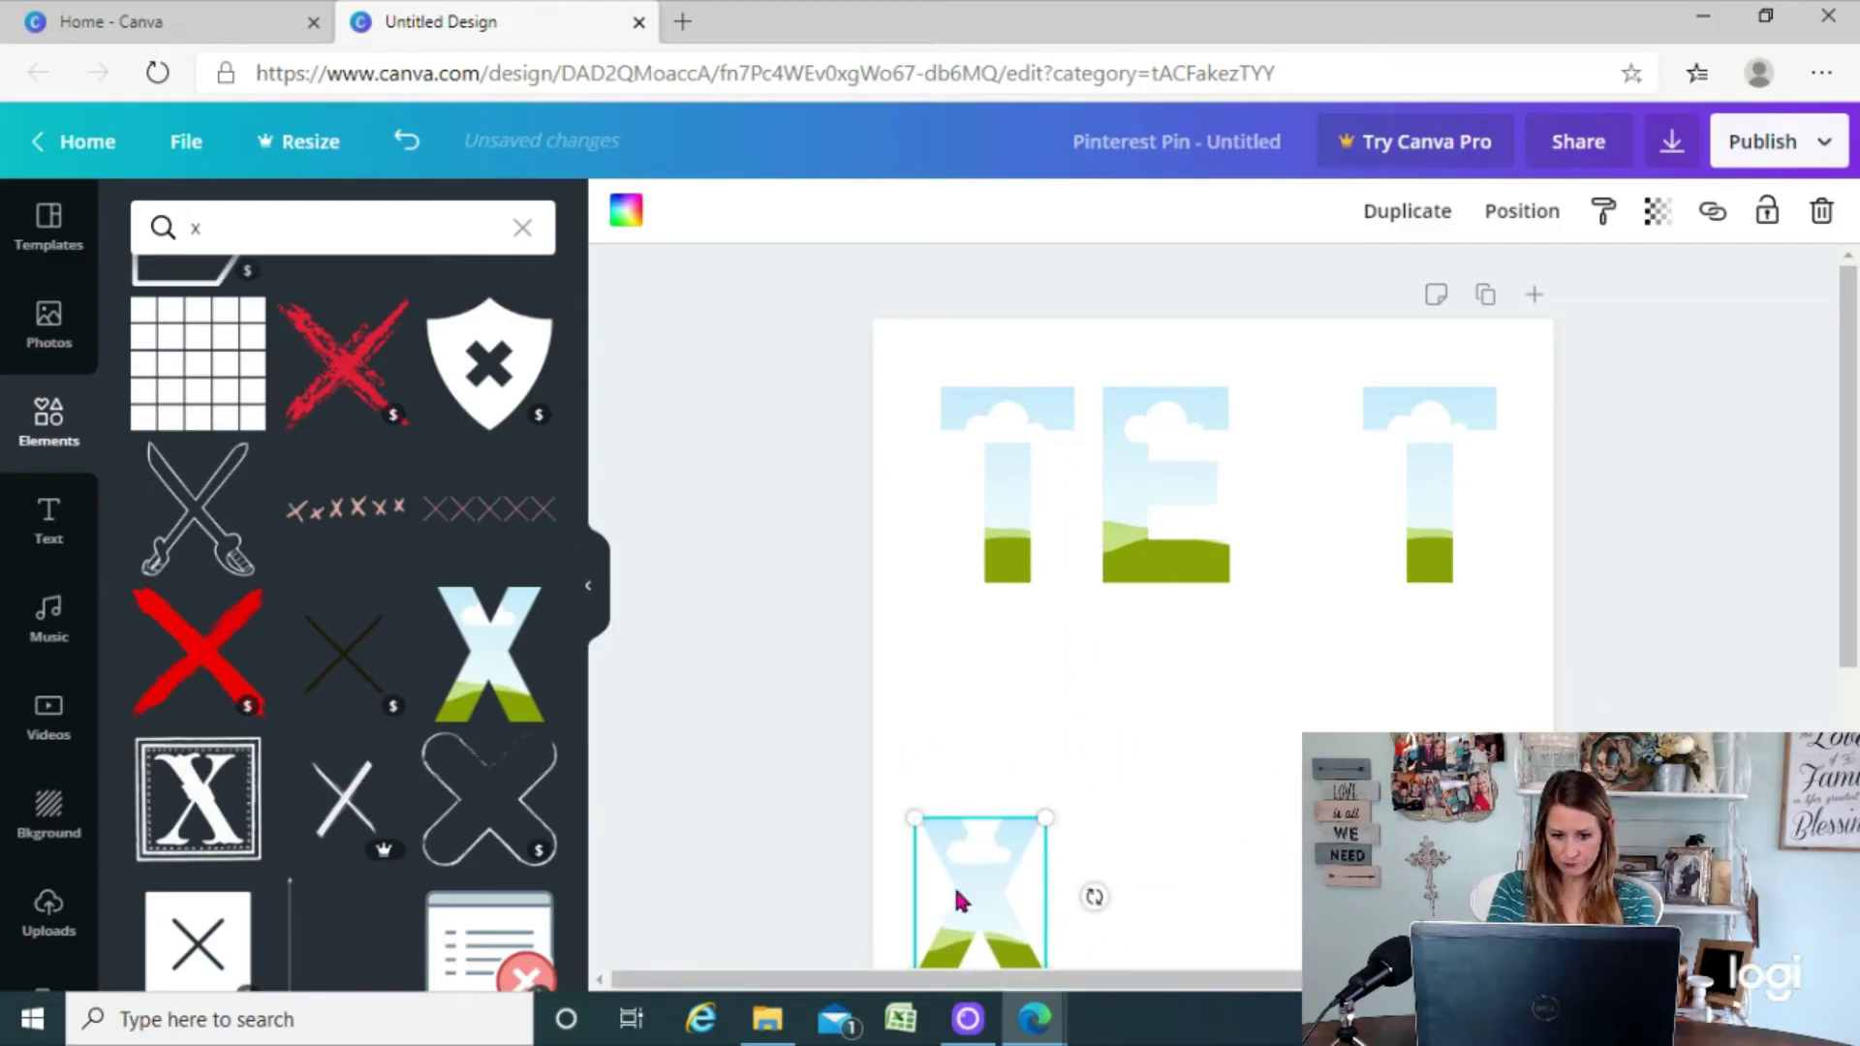
{"action": "left_click_drag", "start_coordinate": [957, 899], "coordinate": [1280, 445]}
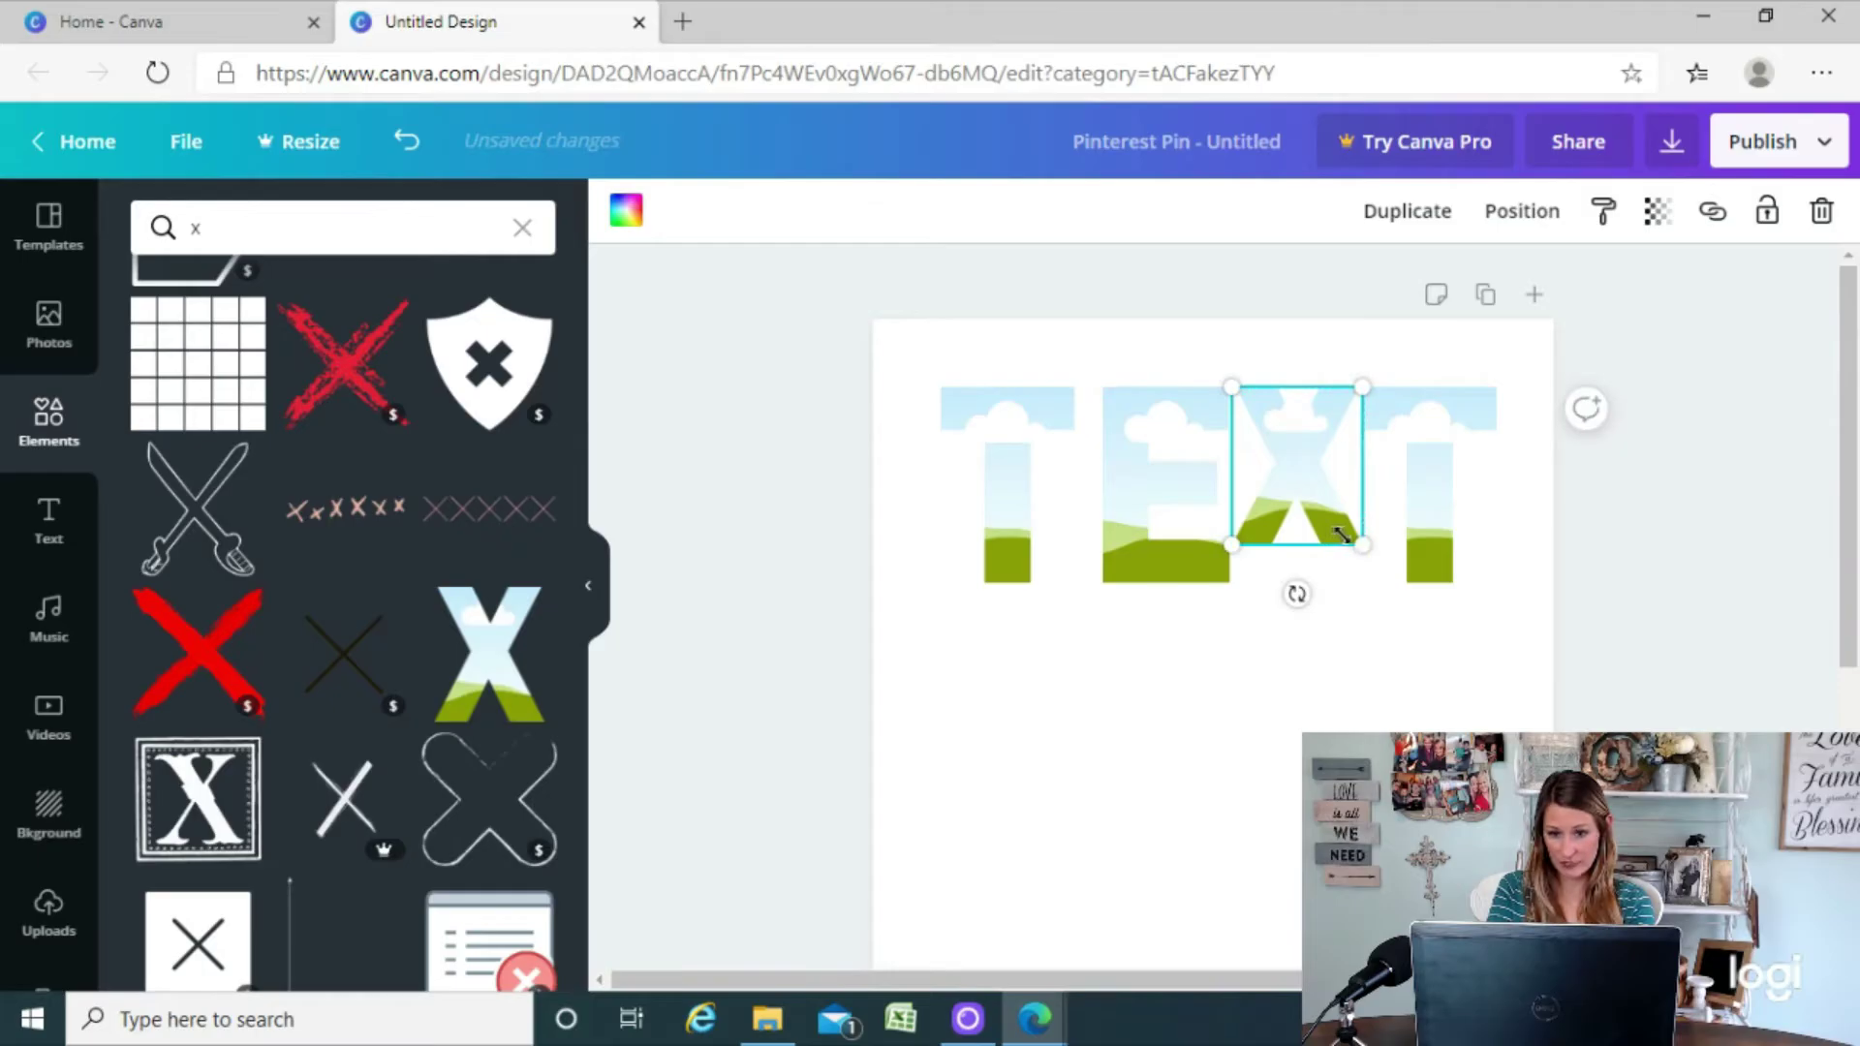
{"action": "left_click_drag", "start_coordinate": [1349, 536], "coordinate": [1388, 568]}
Nudge the E, X and last T into line and align all four TEXT letters along the top
{"action": "left_click", "coordinate": [1217, 714]}
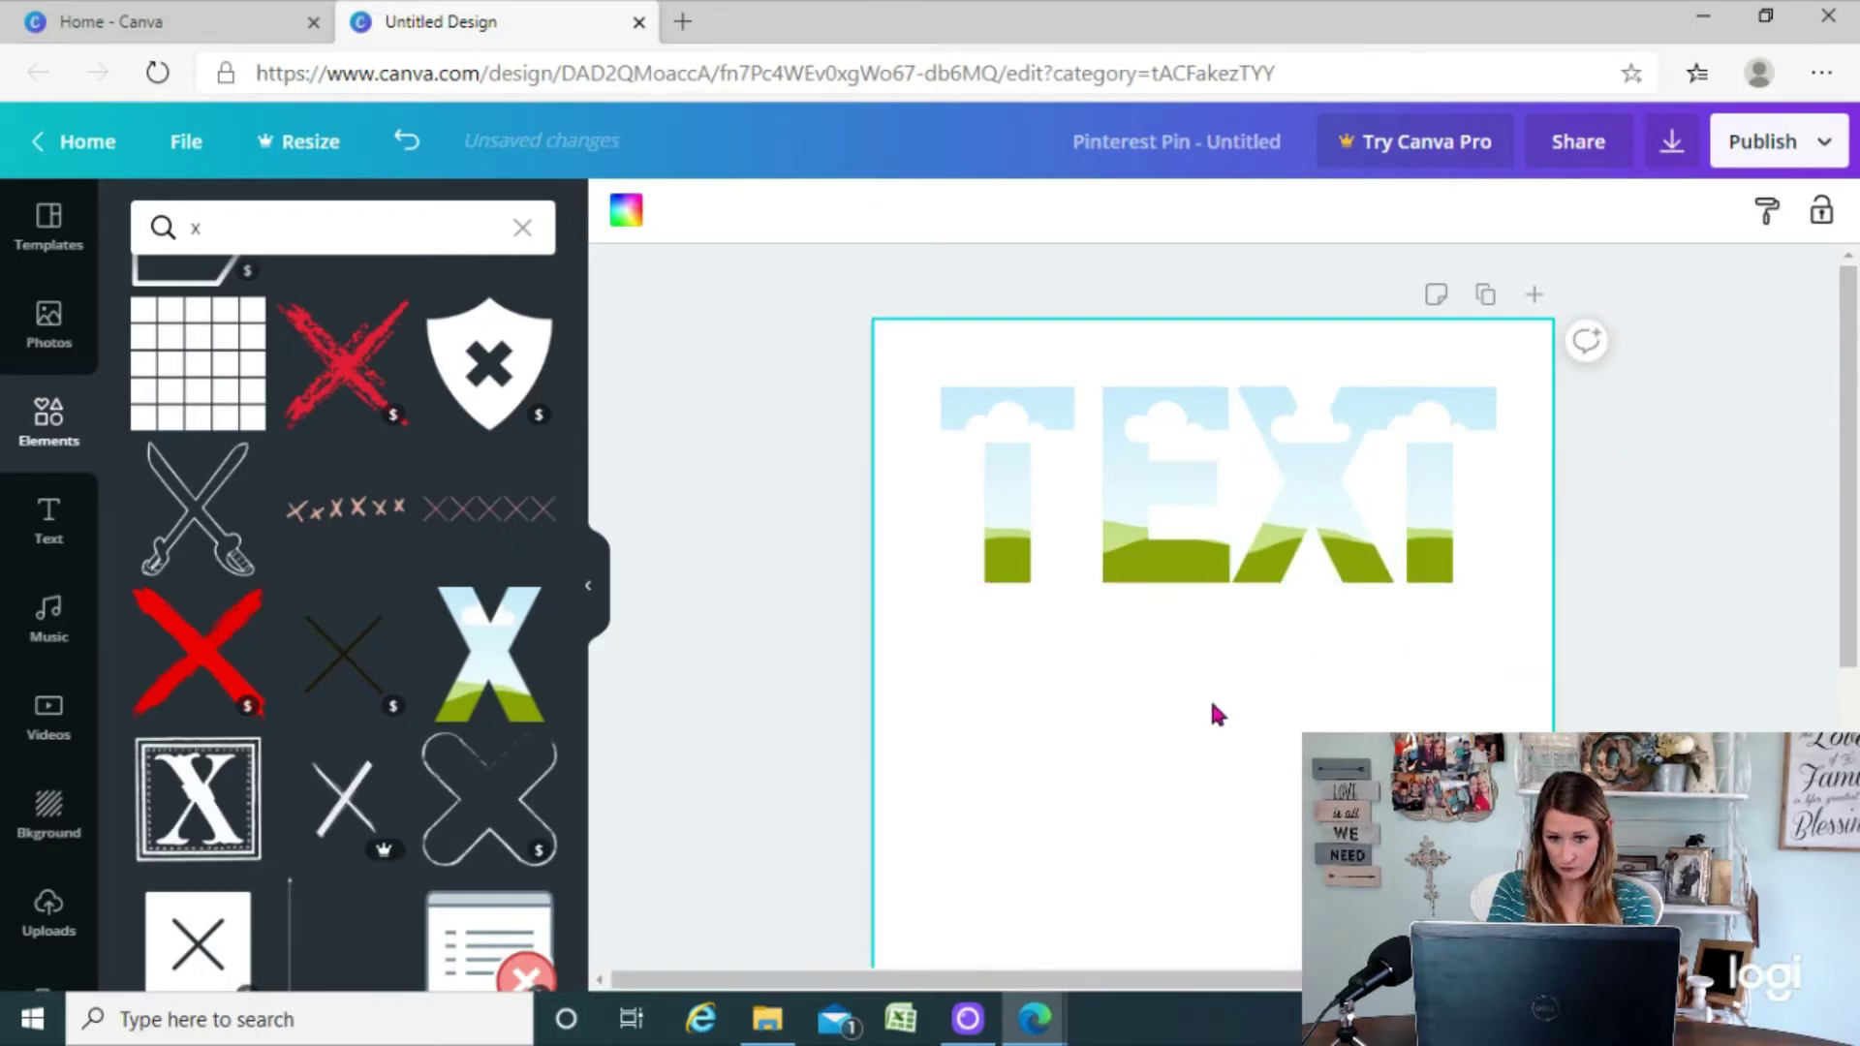
{"action": "left_click_drag", "start_coordinate": [1166, 526], "coordinate": [1151, 514]}
{"action": "left_click_drag", "start_coordinate": [1289, 516], "coordinate": [1289, 523]}
{"action": "left_click_drag", "start_coordinate": [1418, 522], "coordinate": [1441, 514]}
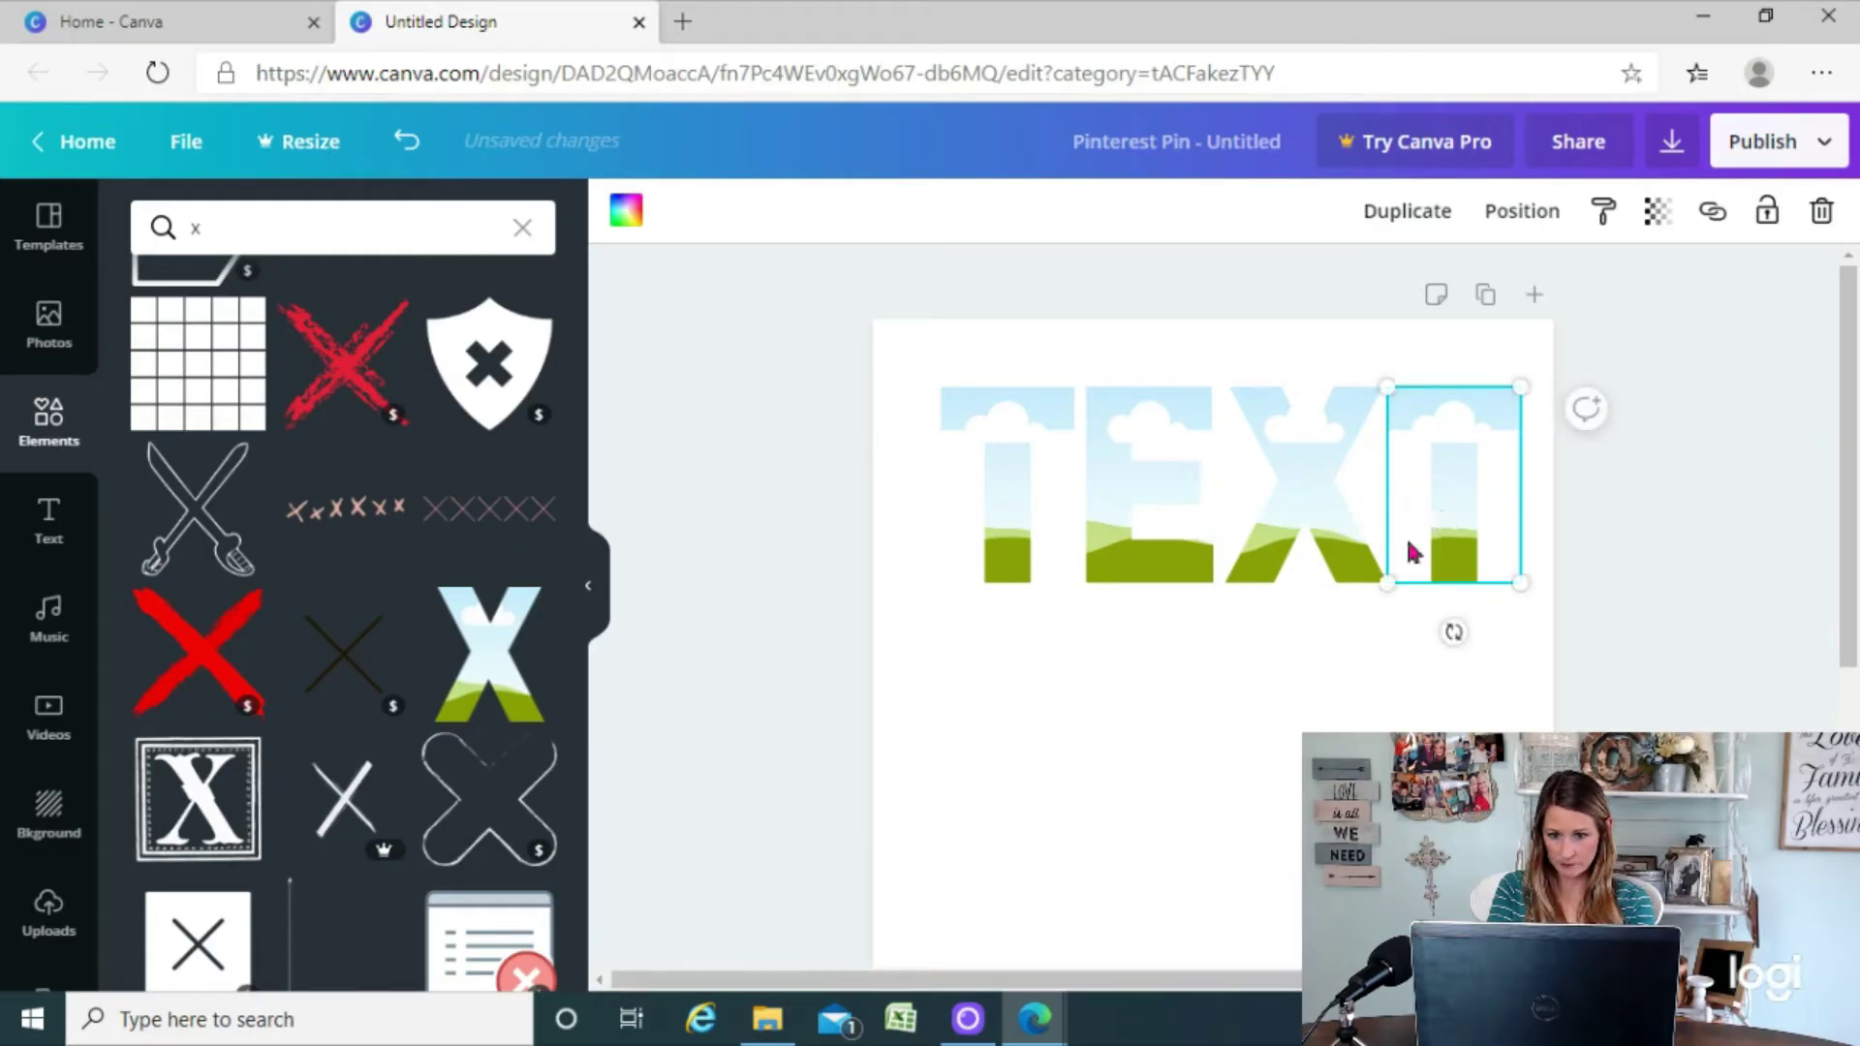
{"action": "left_click", "coordinate": [1224, 675]}
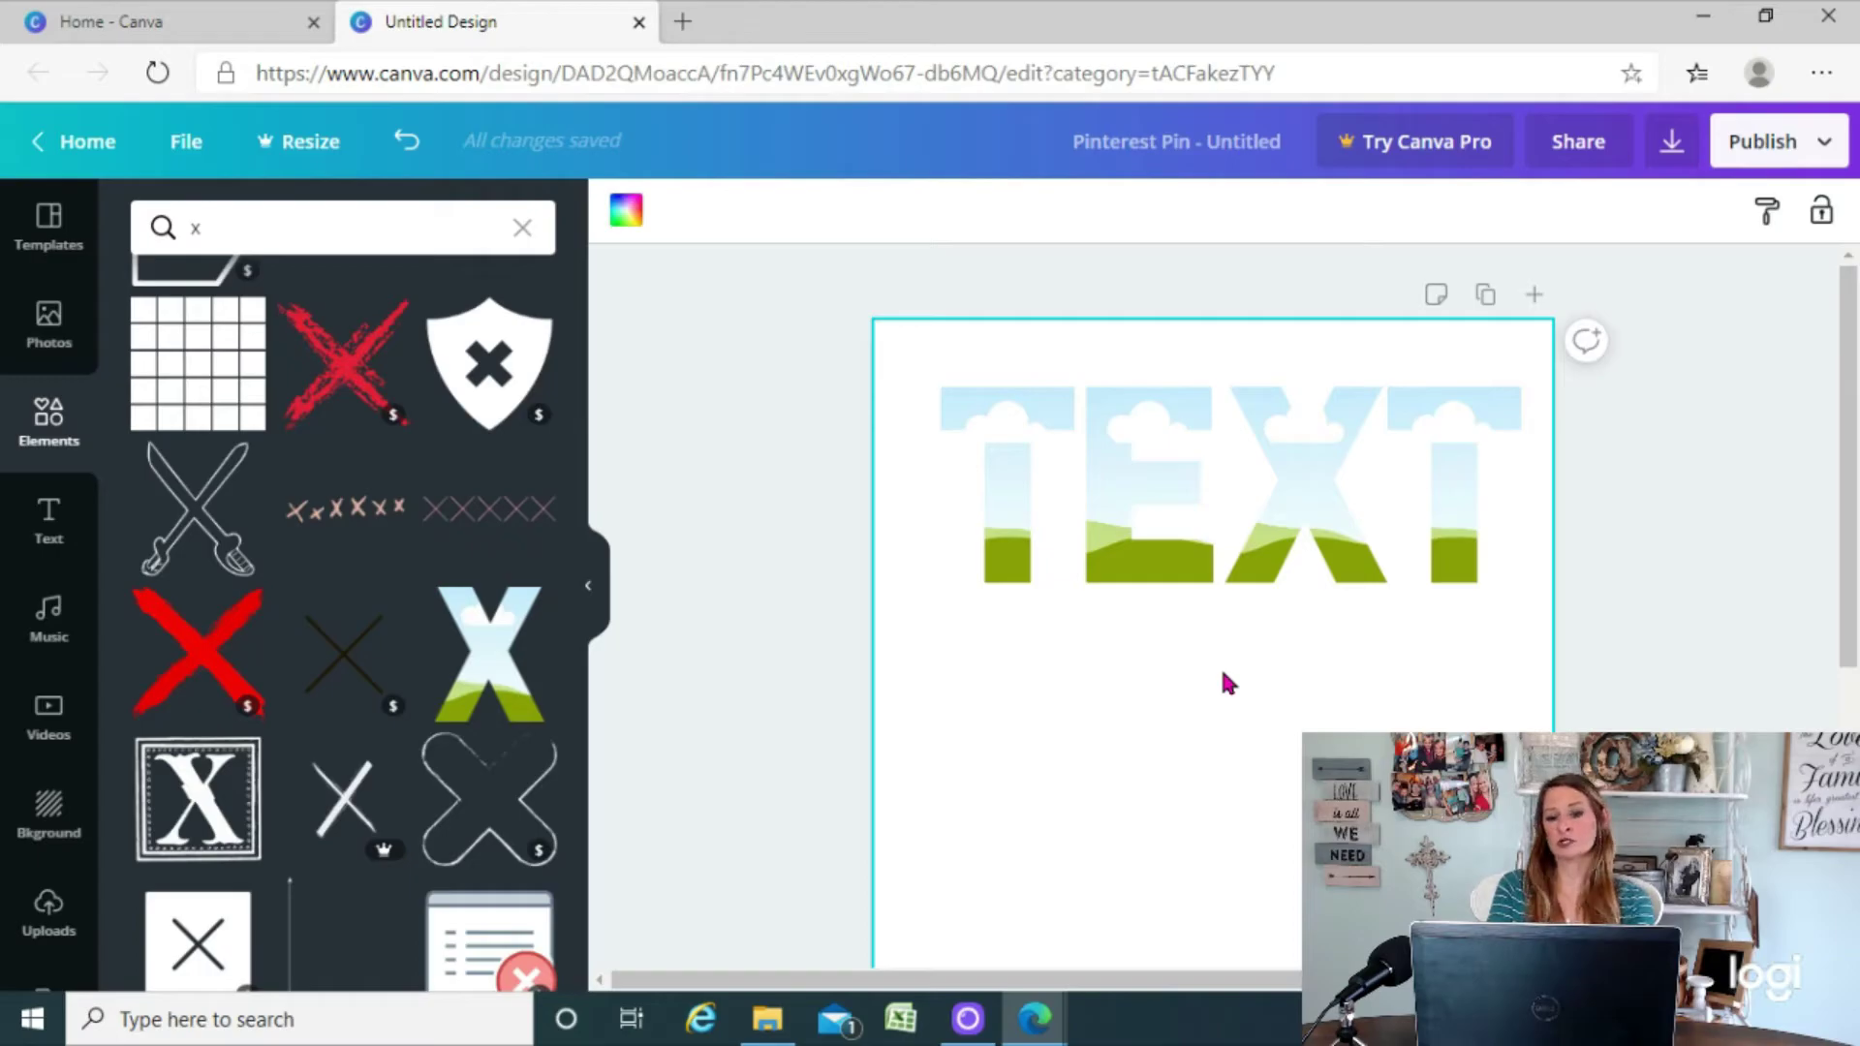
{"action": "left_click_drag", "start_coordinate": [846, 440], "coordinate": [1440, 495]}
{"action": "left_click", "coordinate": [1621, 478]}
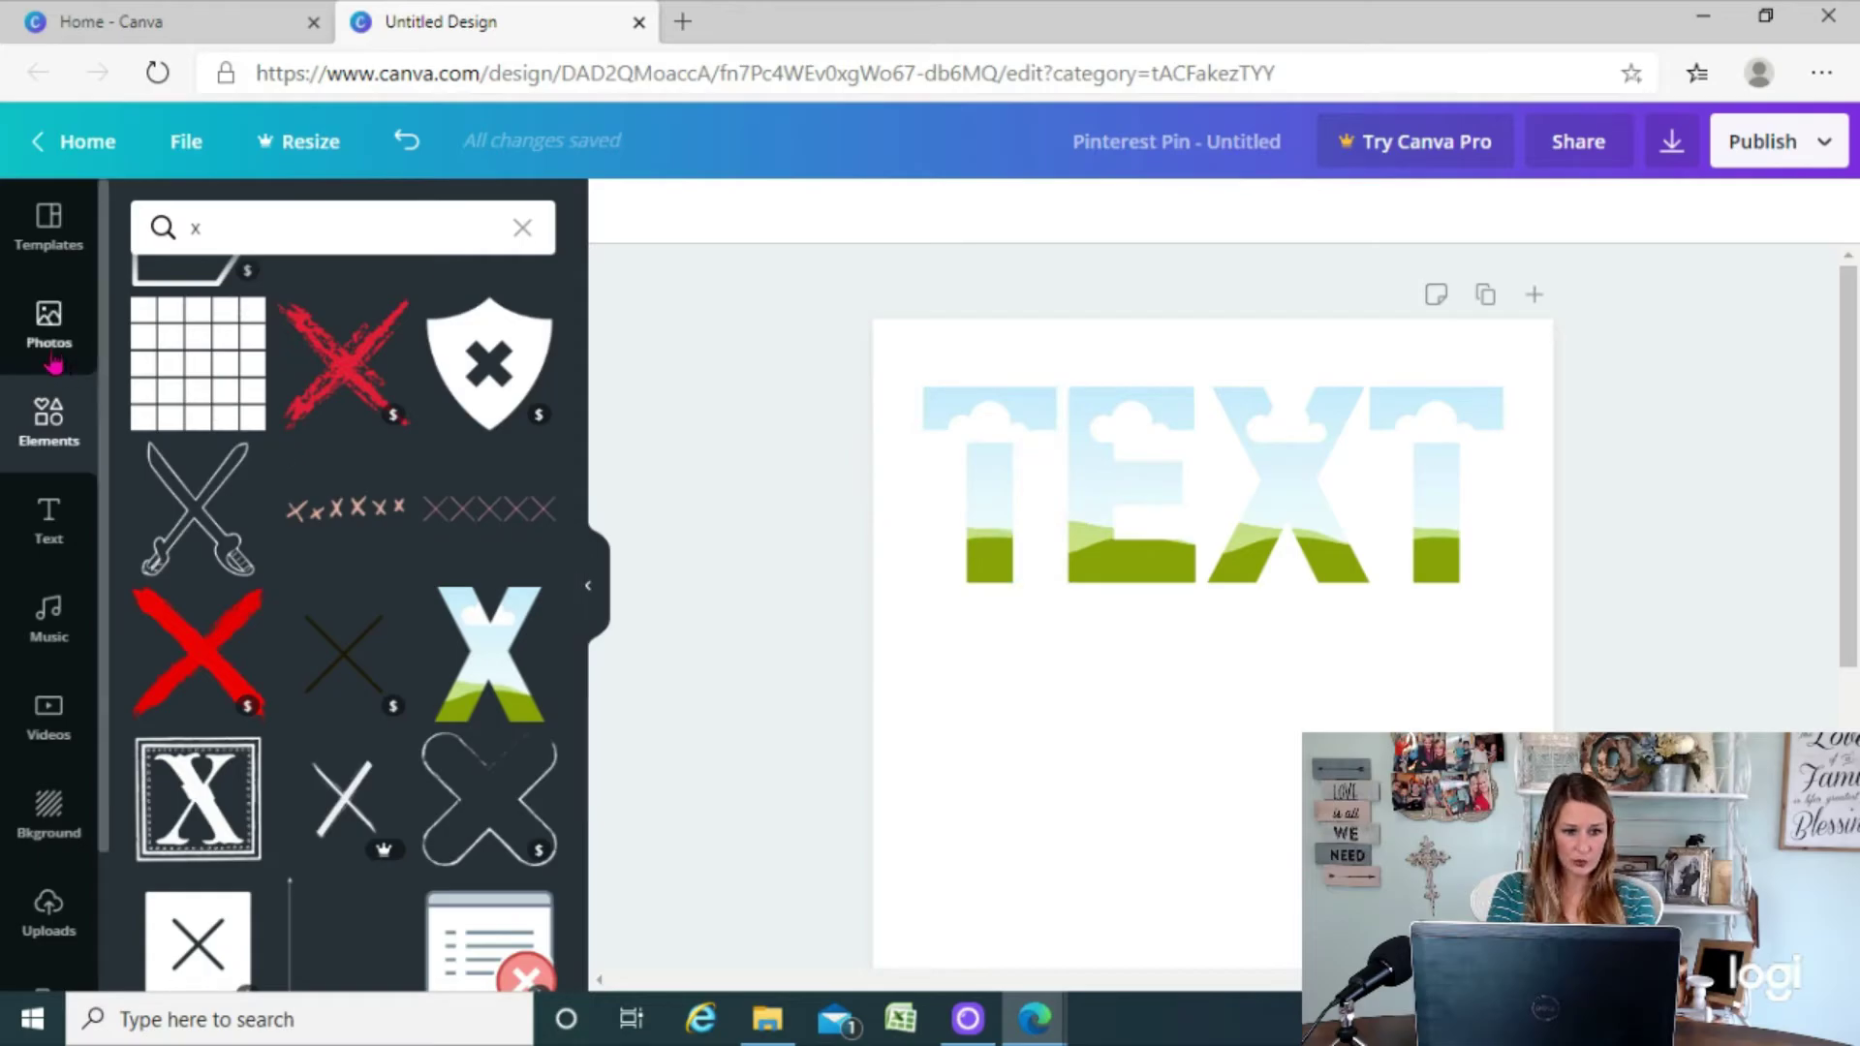
Search Photos for 'glitter' and fill the first T with enlarged rose-gold glitter
{"action": "left_click", "coordinate": [49, 322]}
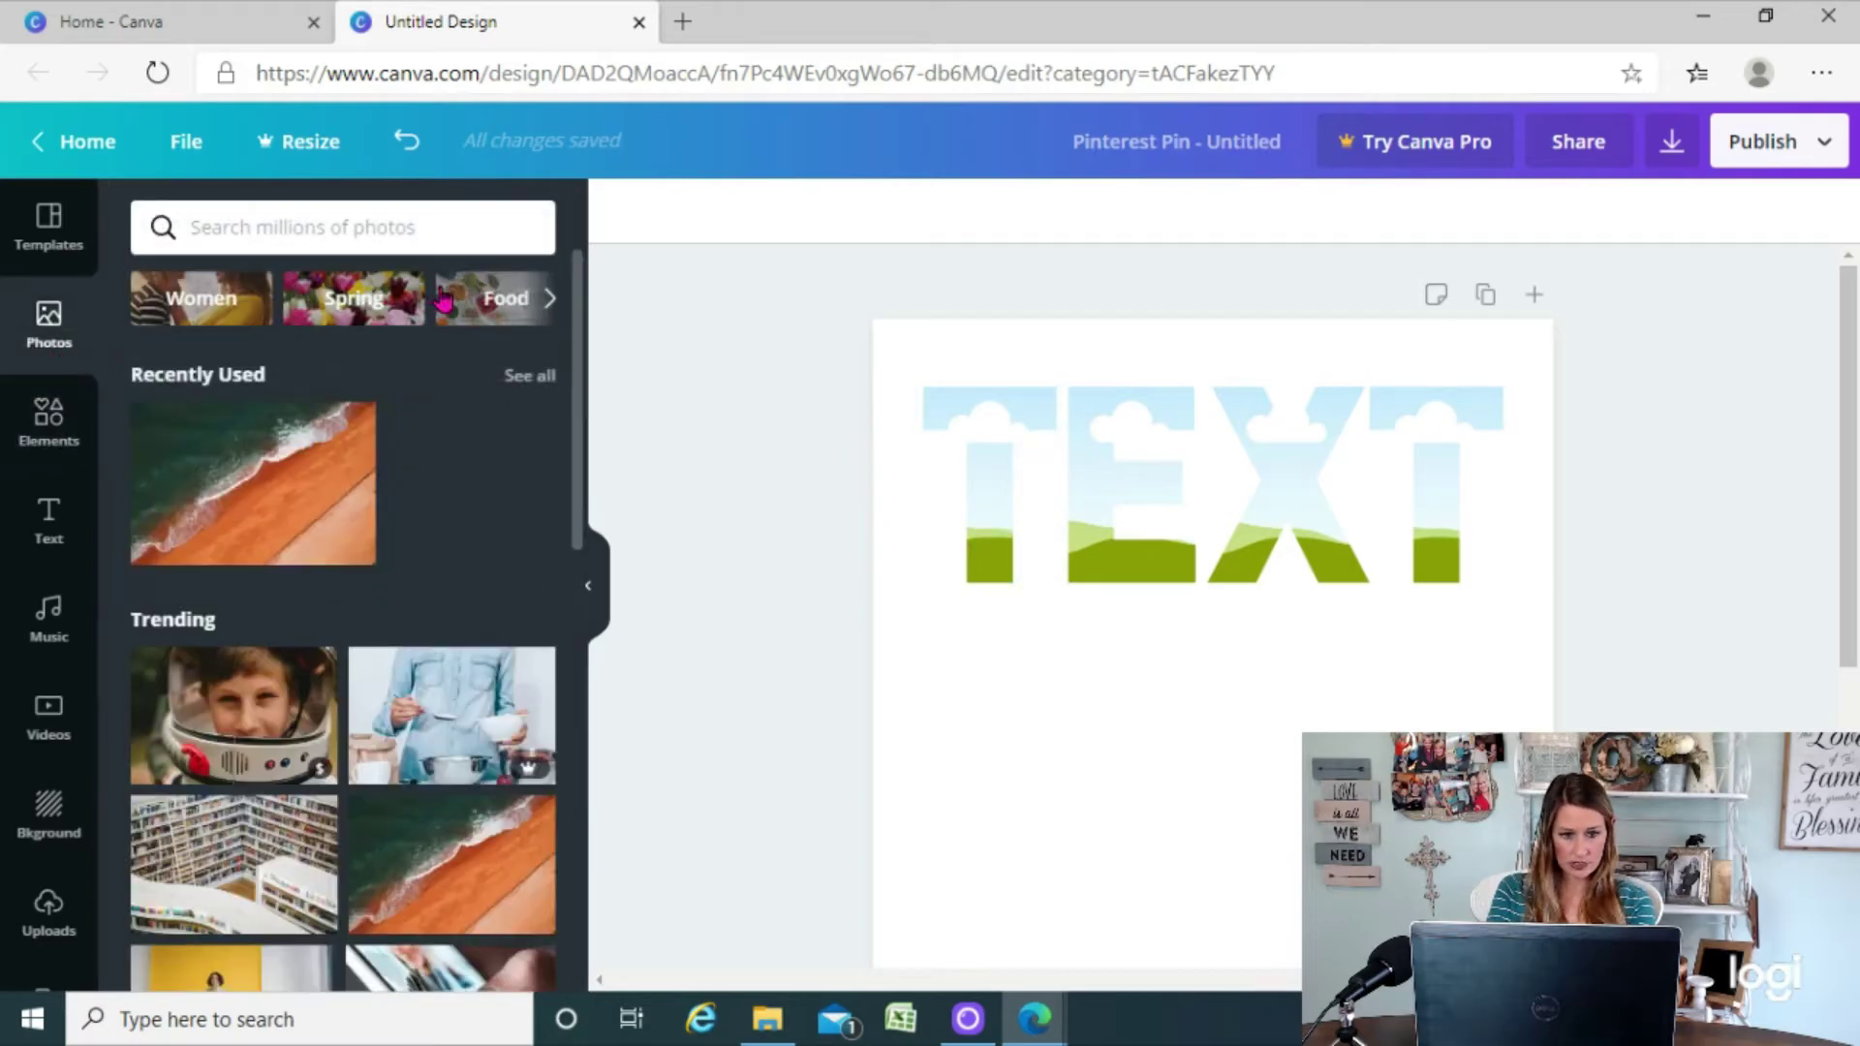
{"action": "left_click", "coordinate": [412, 227]}
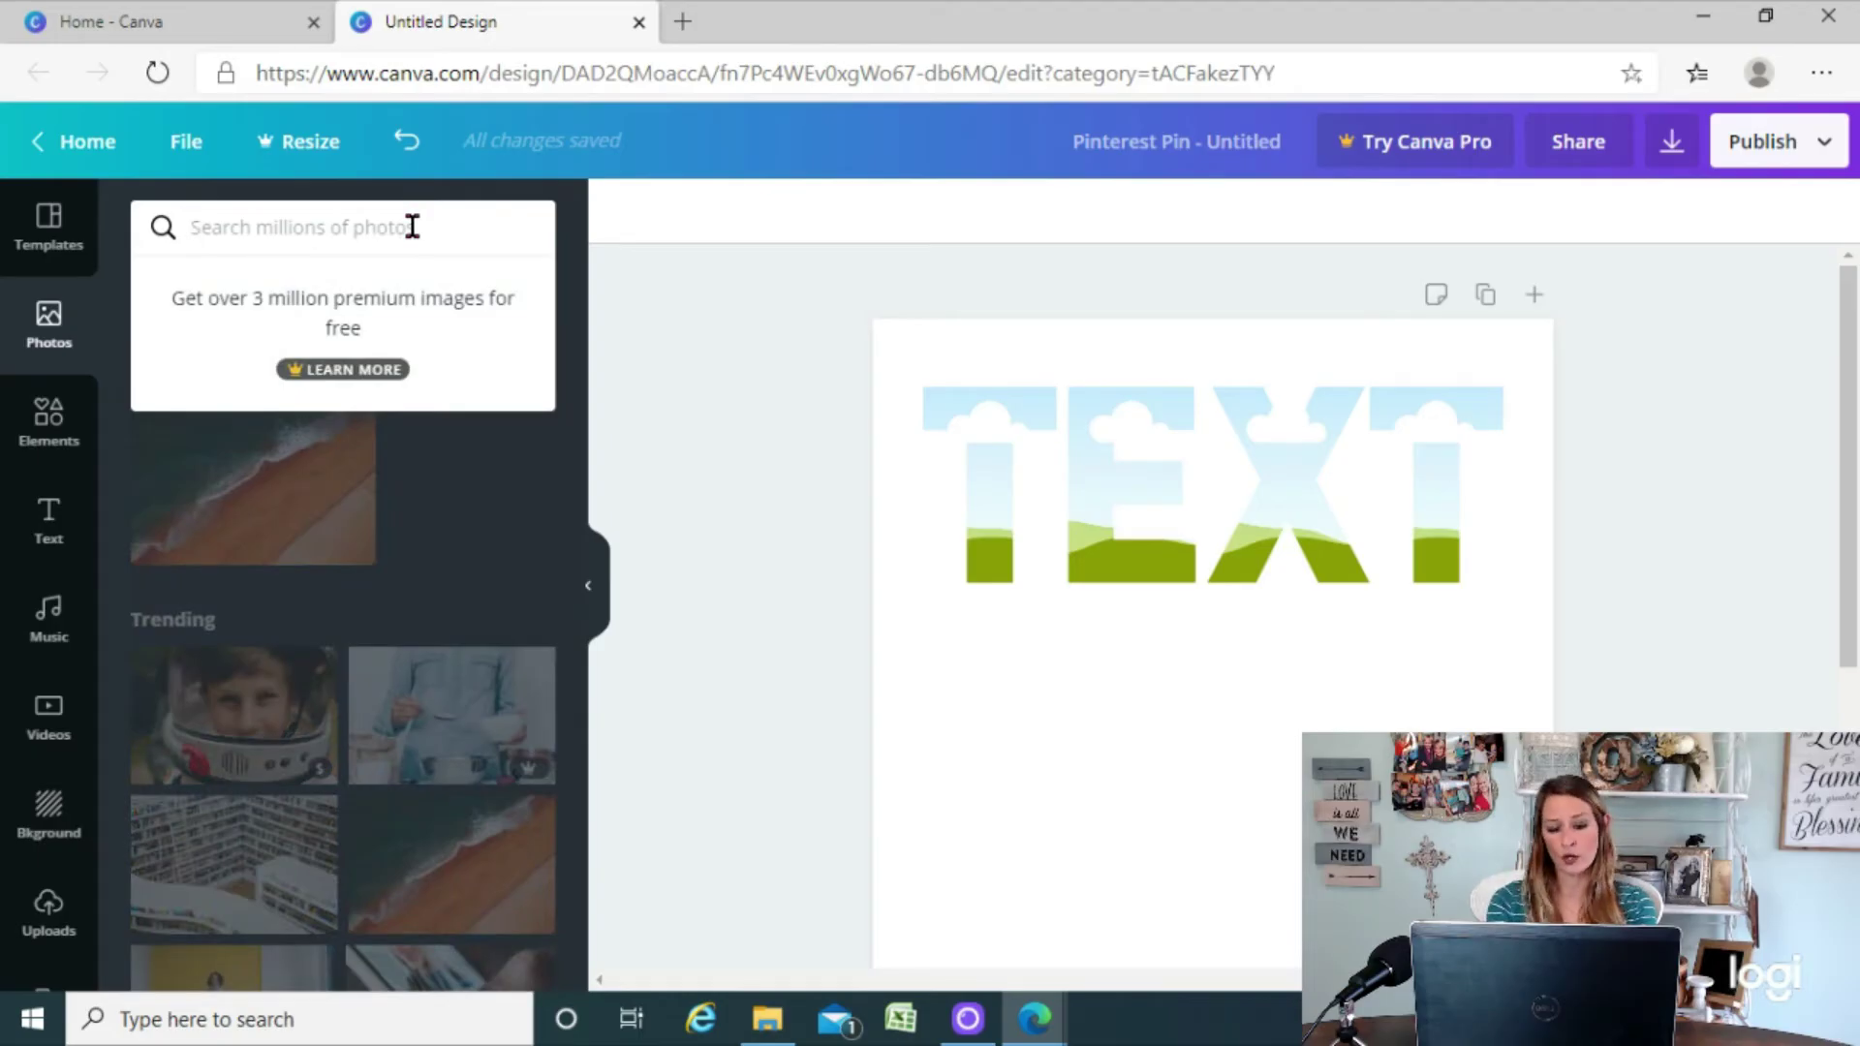
{"action": "type", "text": "glitter"}
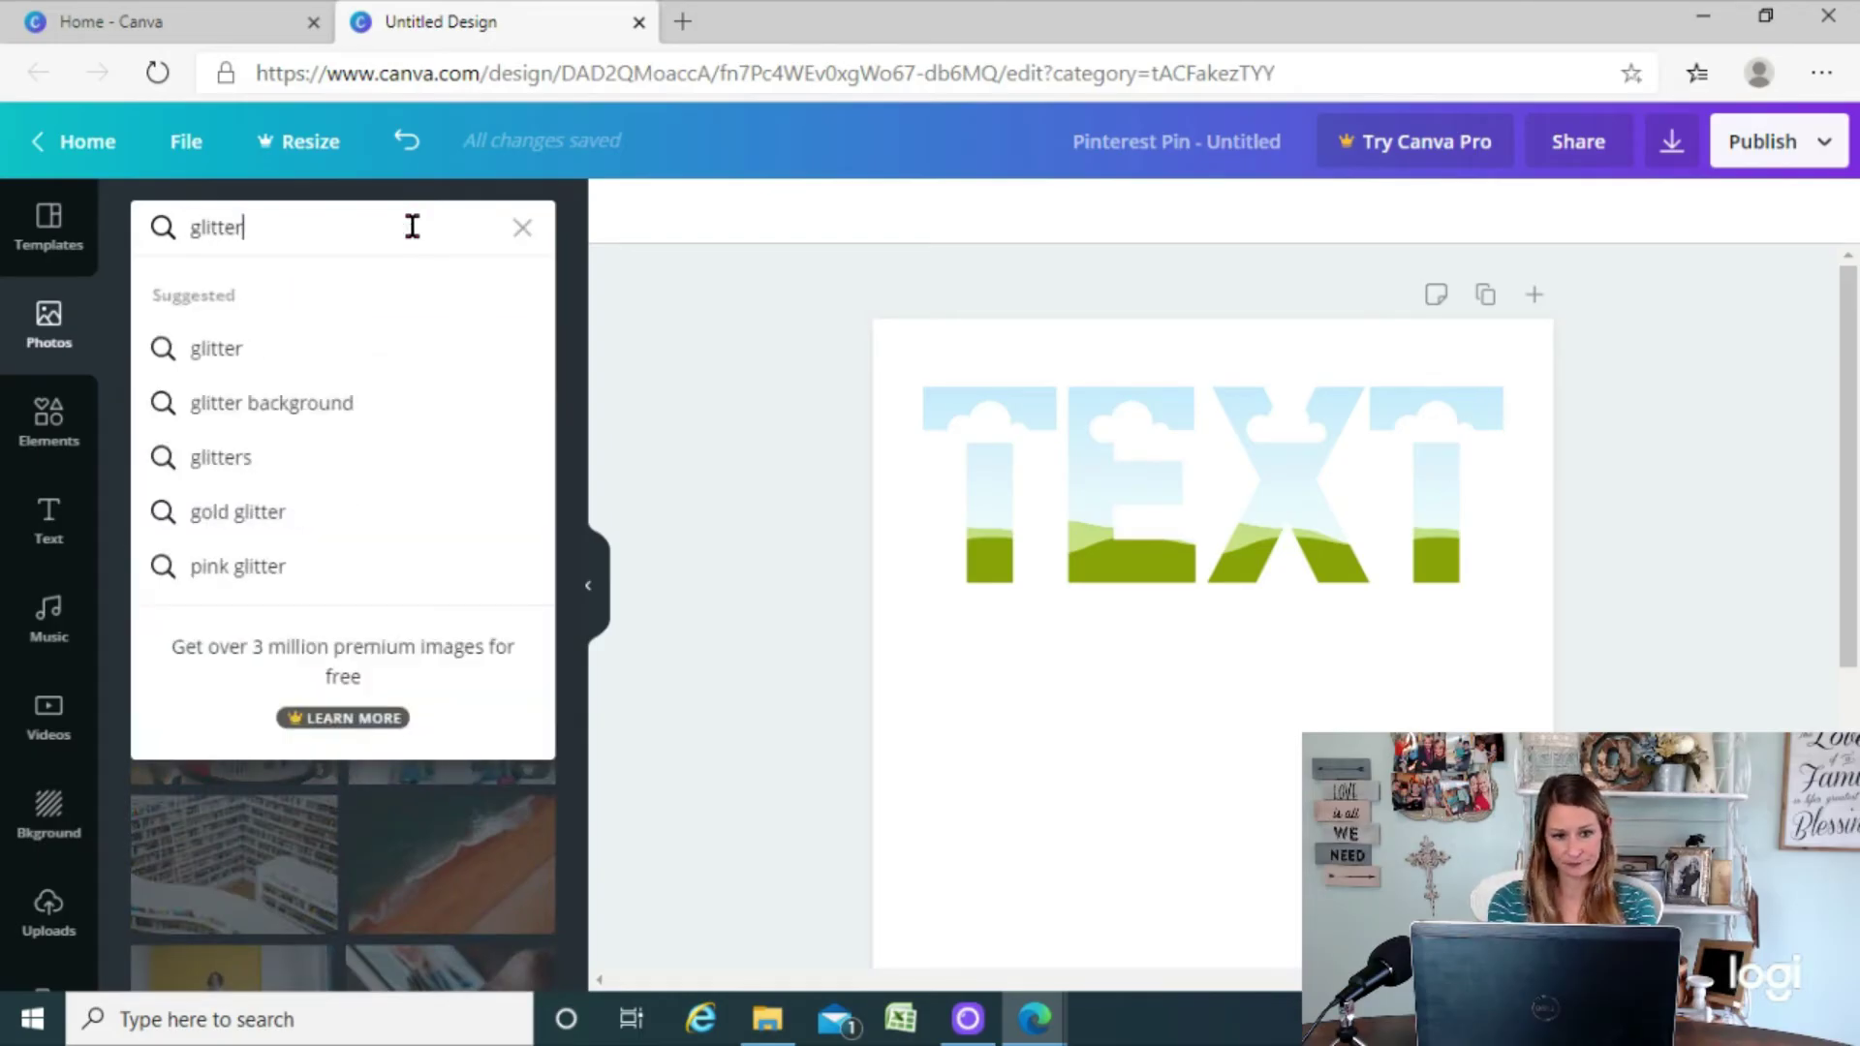
{"action": "key", "text": "Return"}
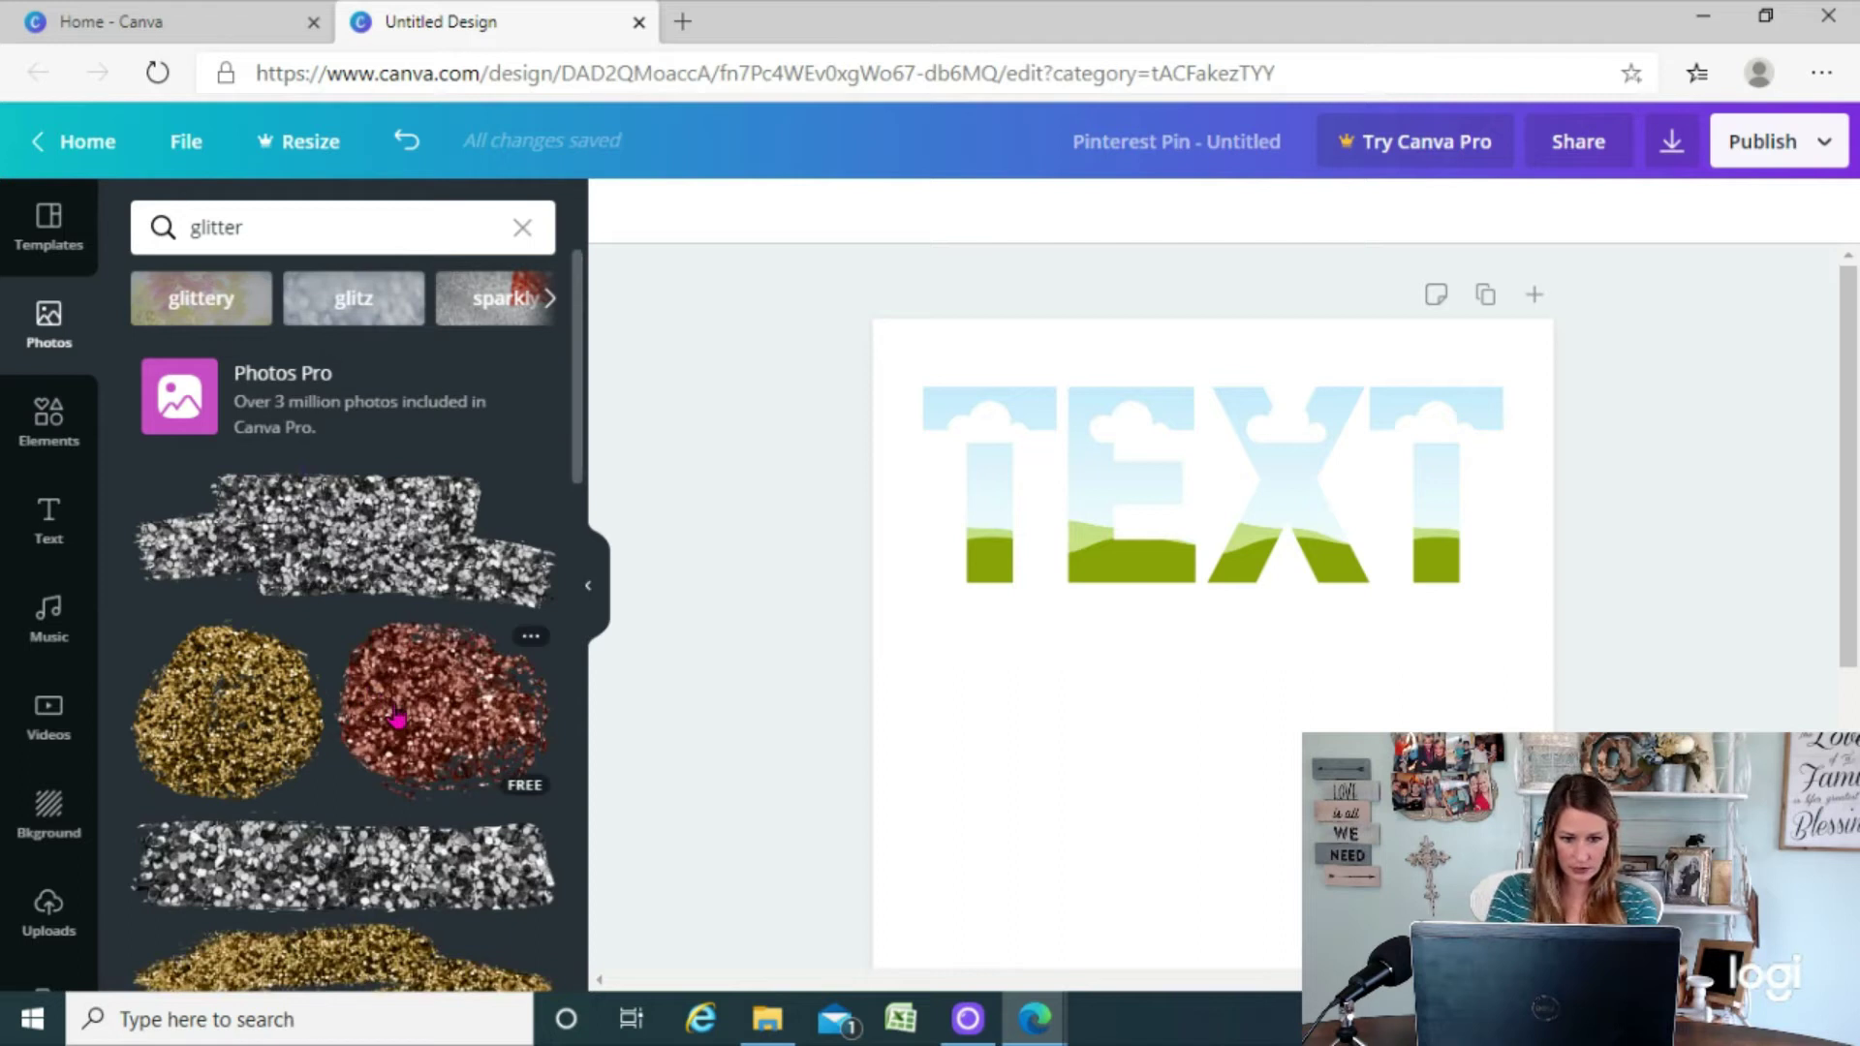
{"action": "left_click", "coordinate": [397, 717]}
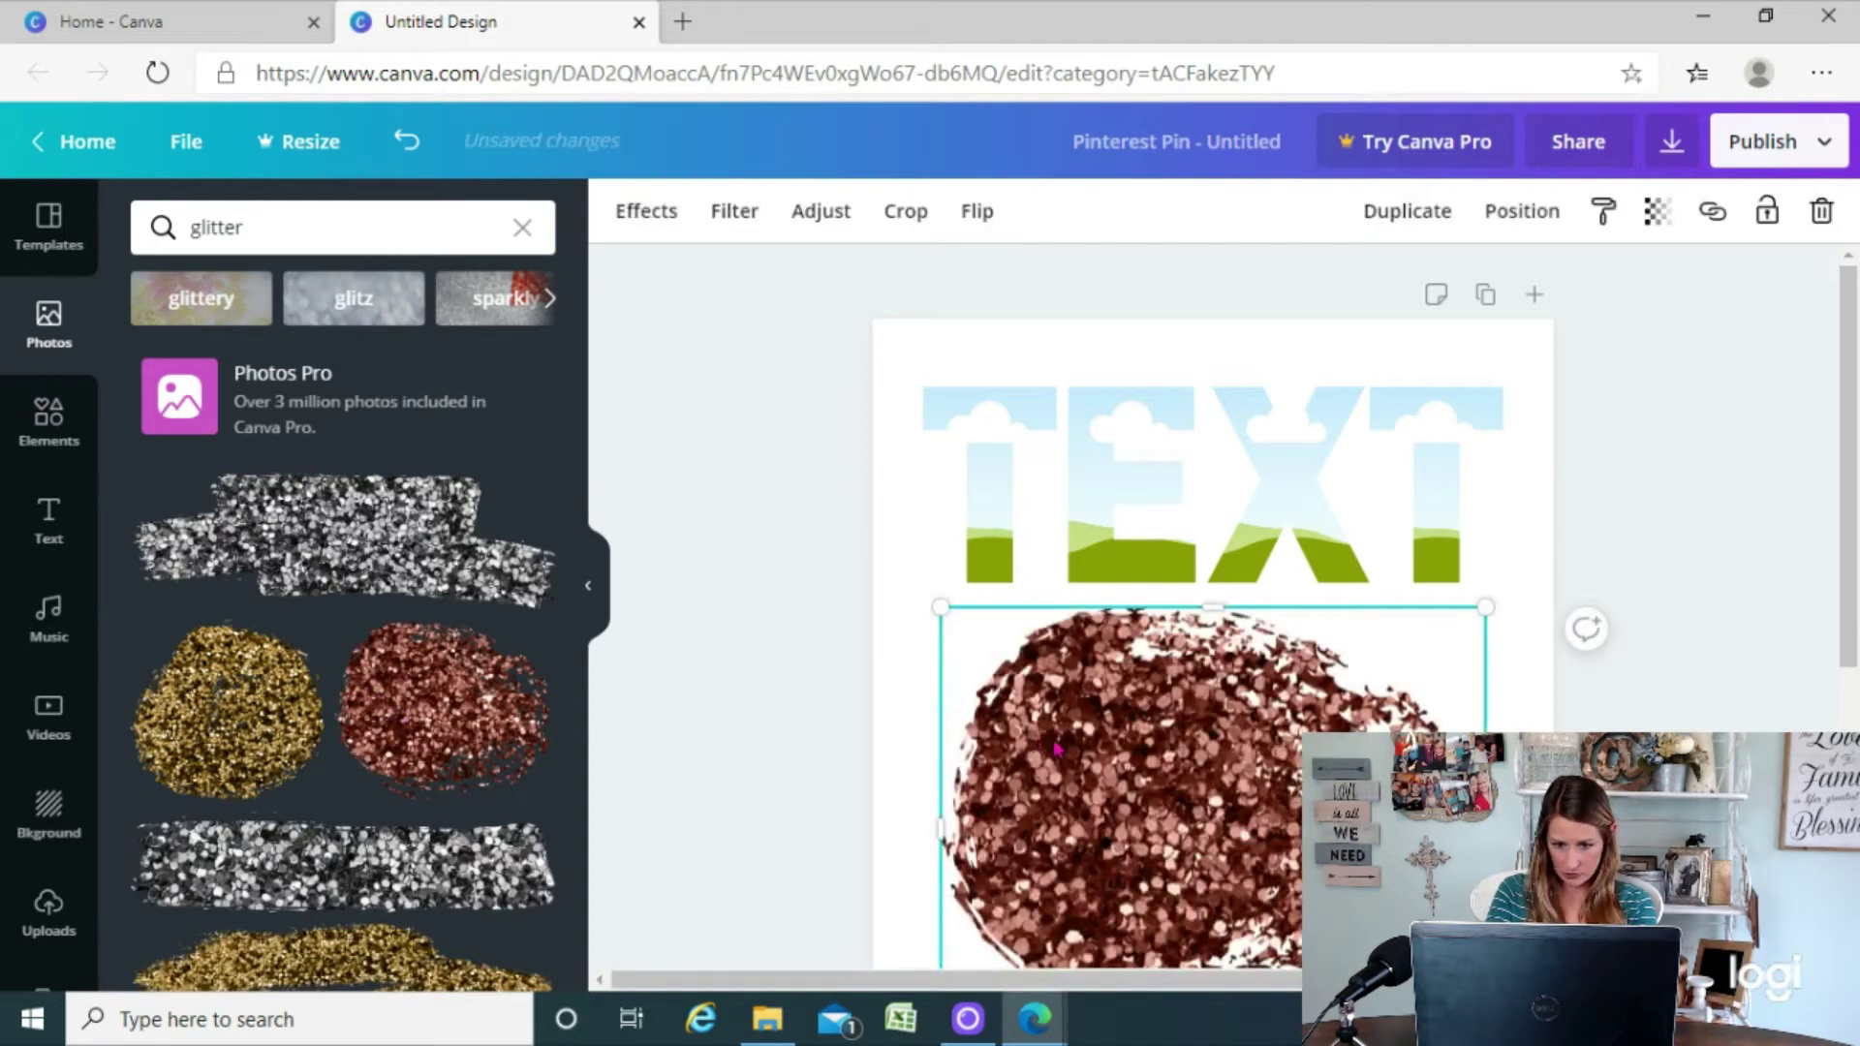
{"action": "left_click_drag", "start_coordinate": [1121, 775], "coordinate": [999, 441]}
{"action": "double_click", "coordinate": [981, 471]}
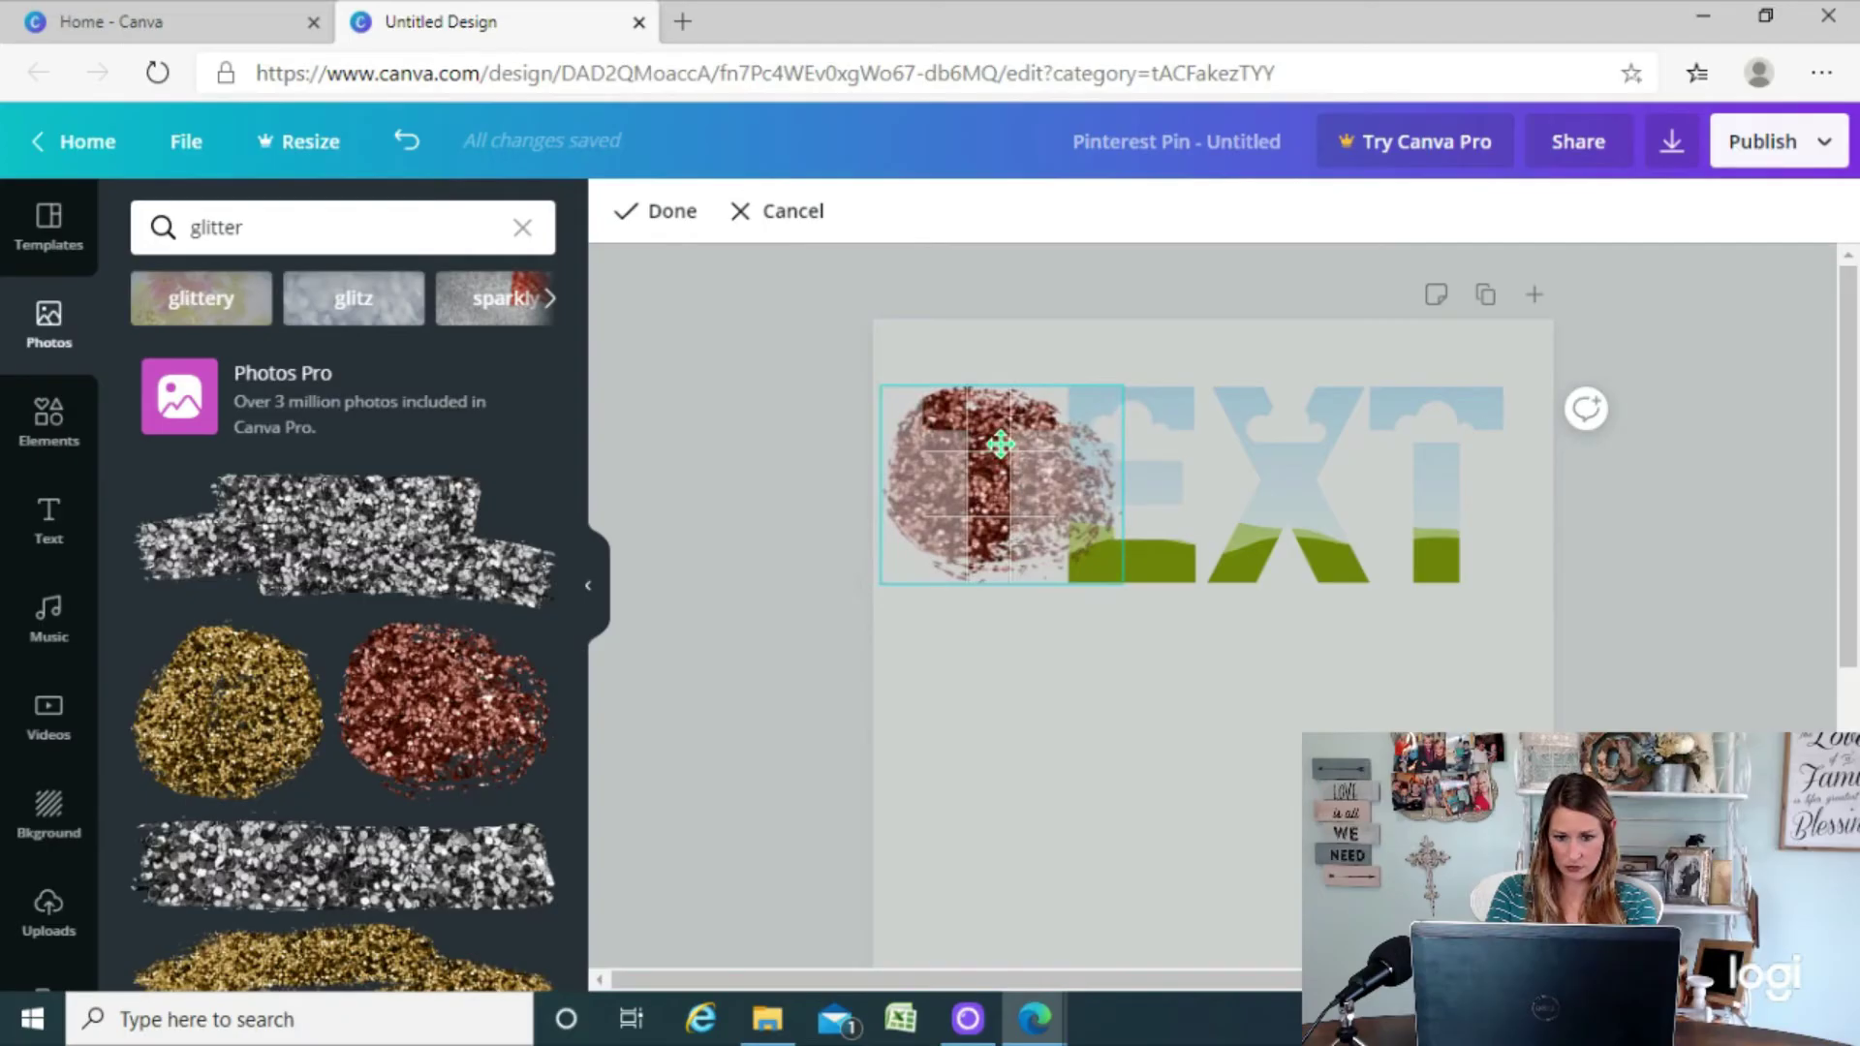
{"action": "left_click_drag", "start_coordinate": [1122, 385], "coordinate": [1175, 342]}
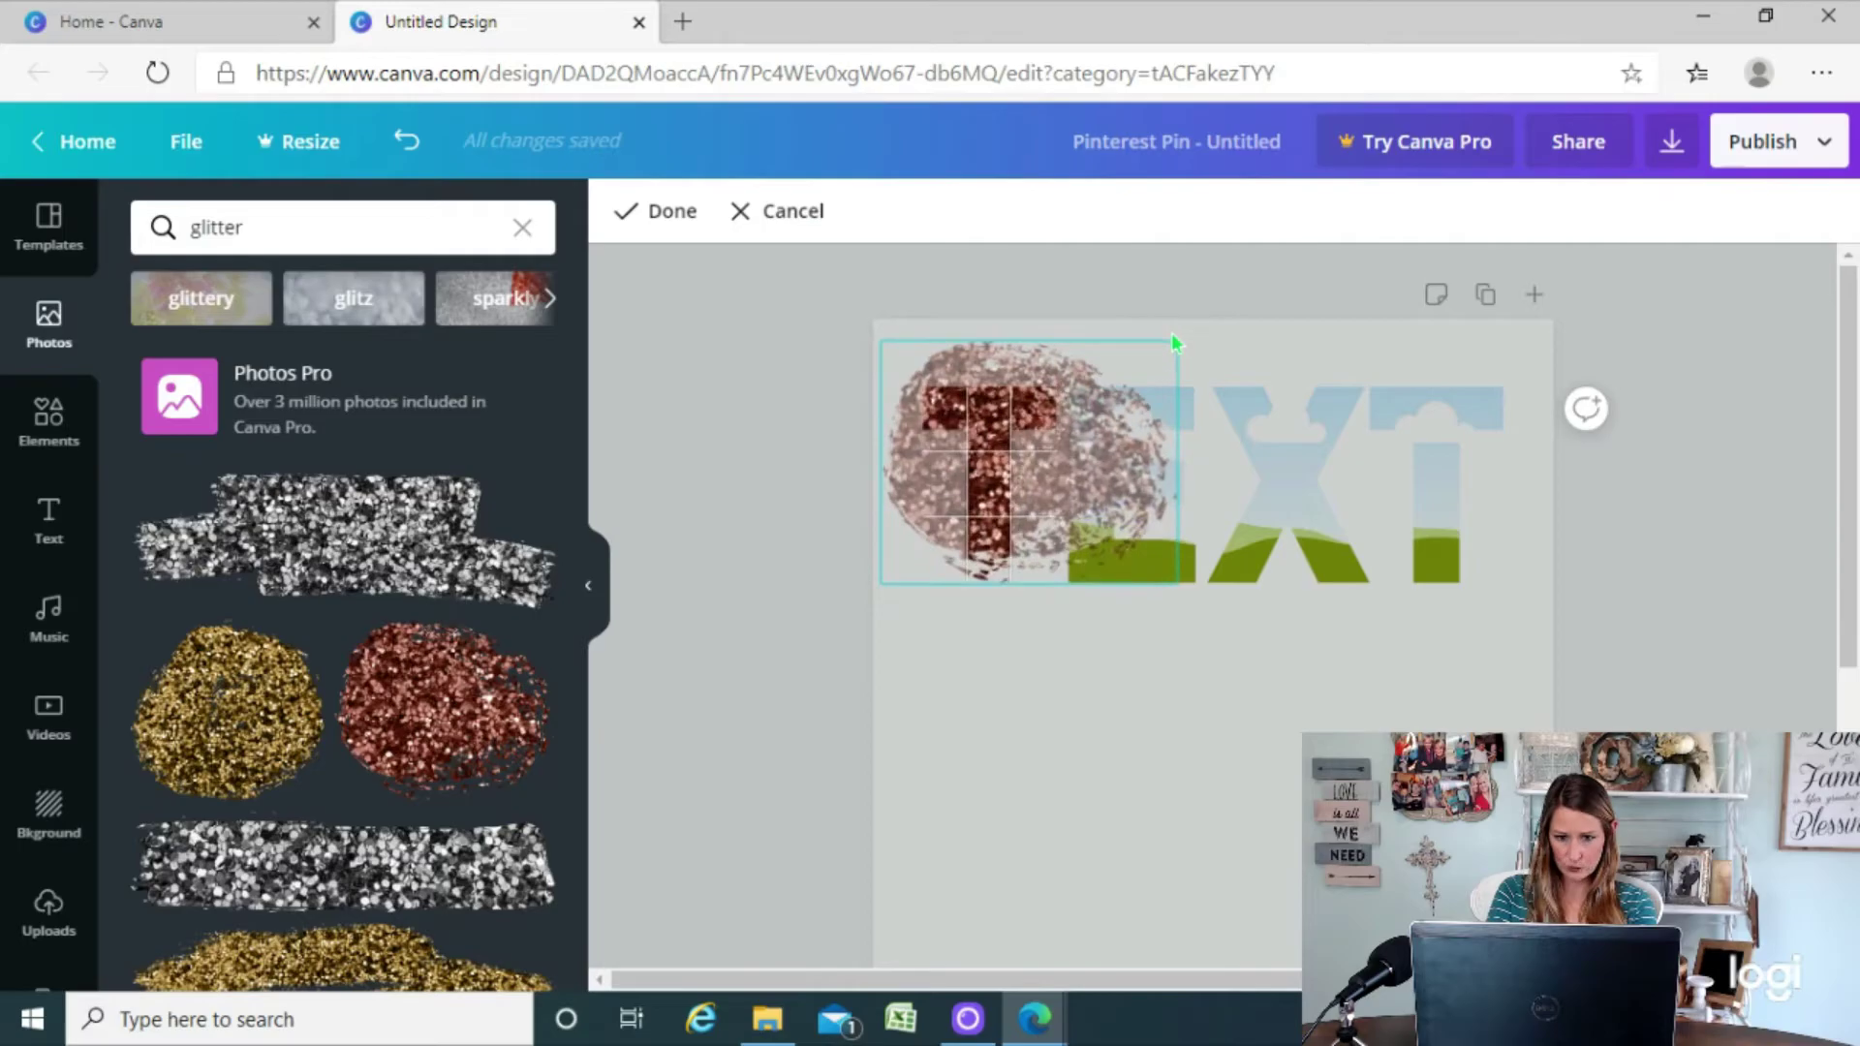
{"action": "left_click_drag", "start_coordinate": [983, 468], "coordinate": [976, 482]}
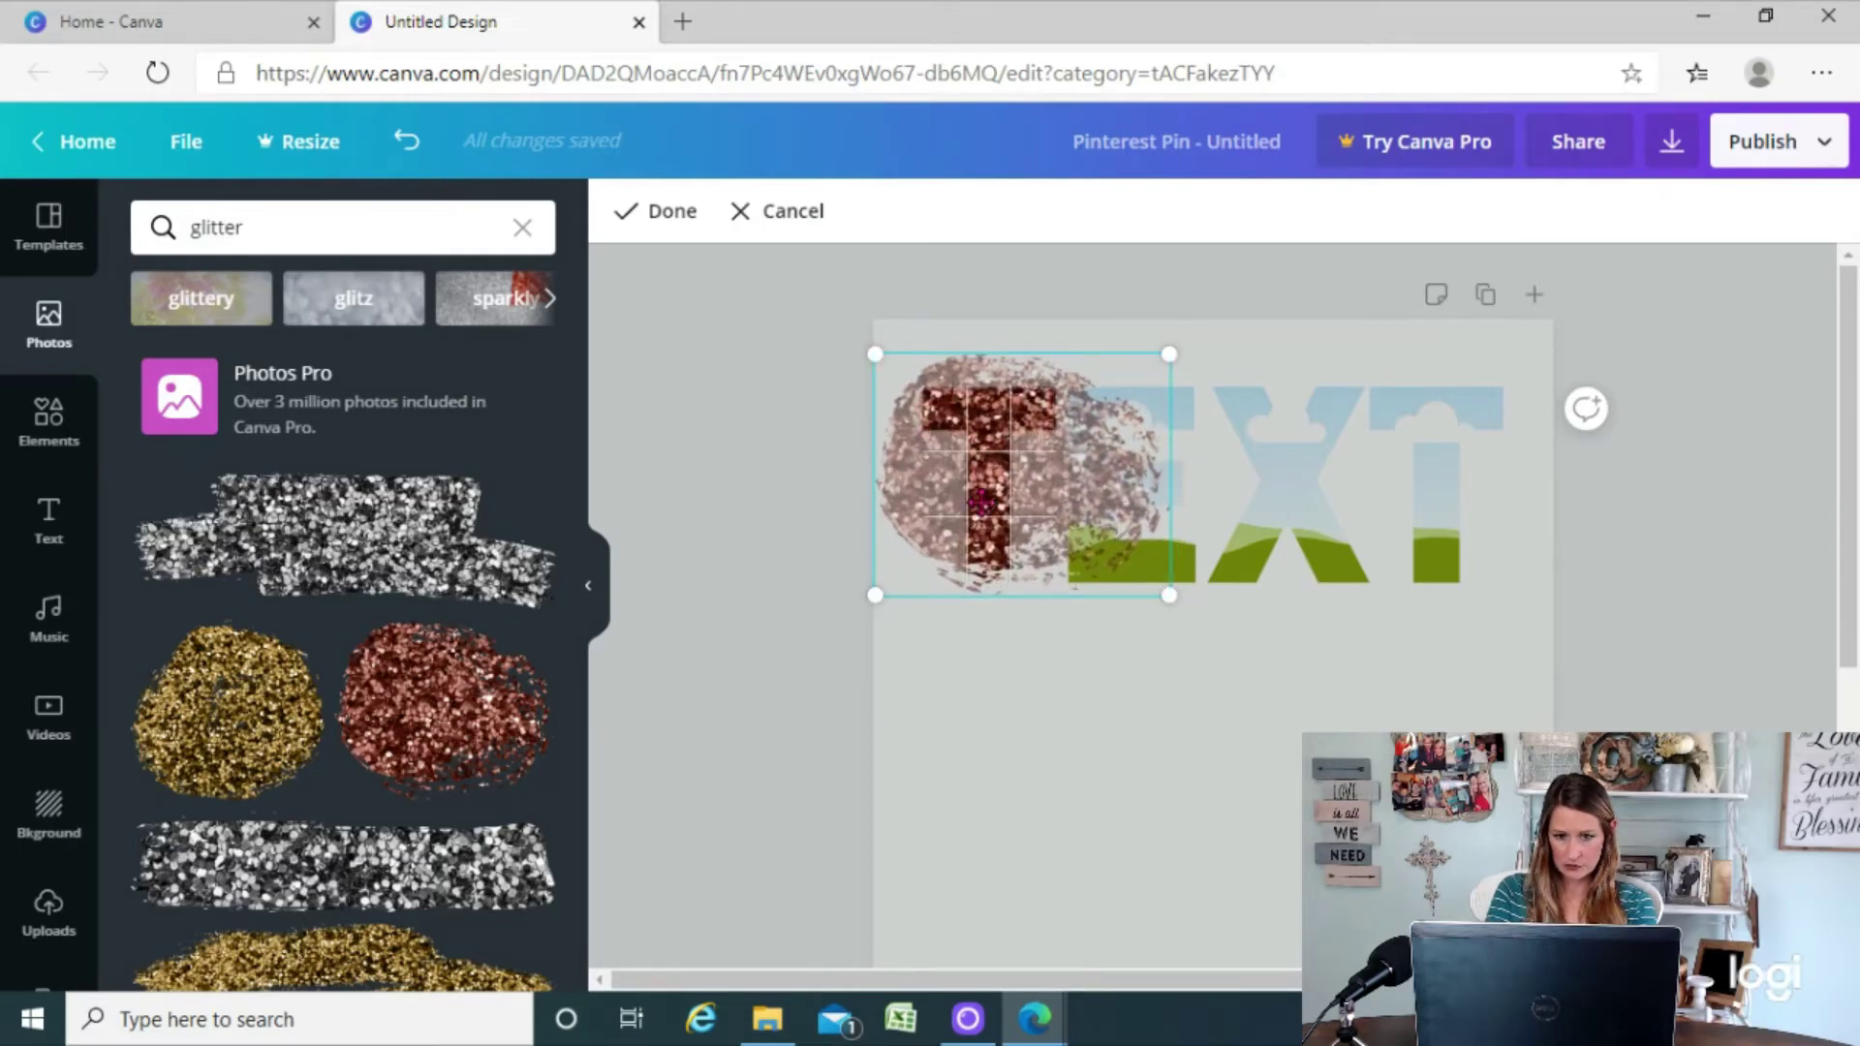
{"action": "left_click", "coordinate": [980, 659]}
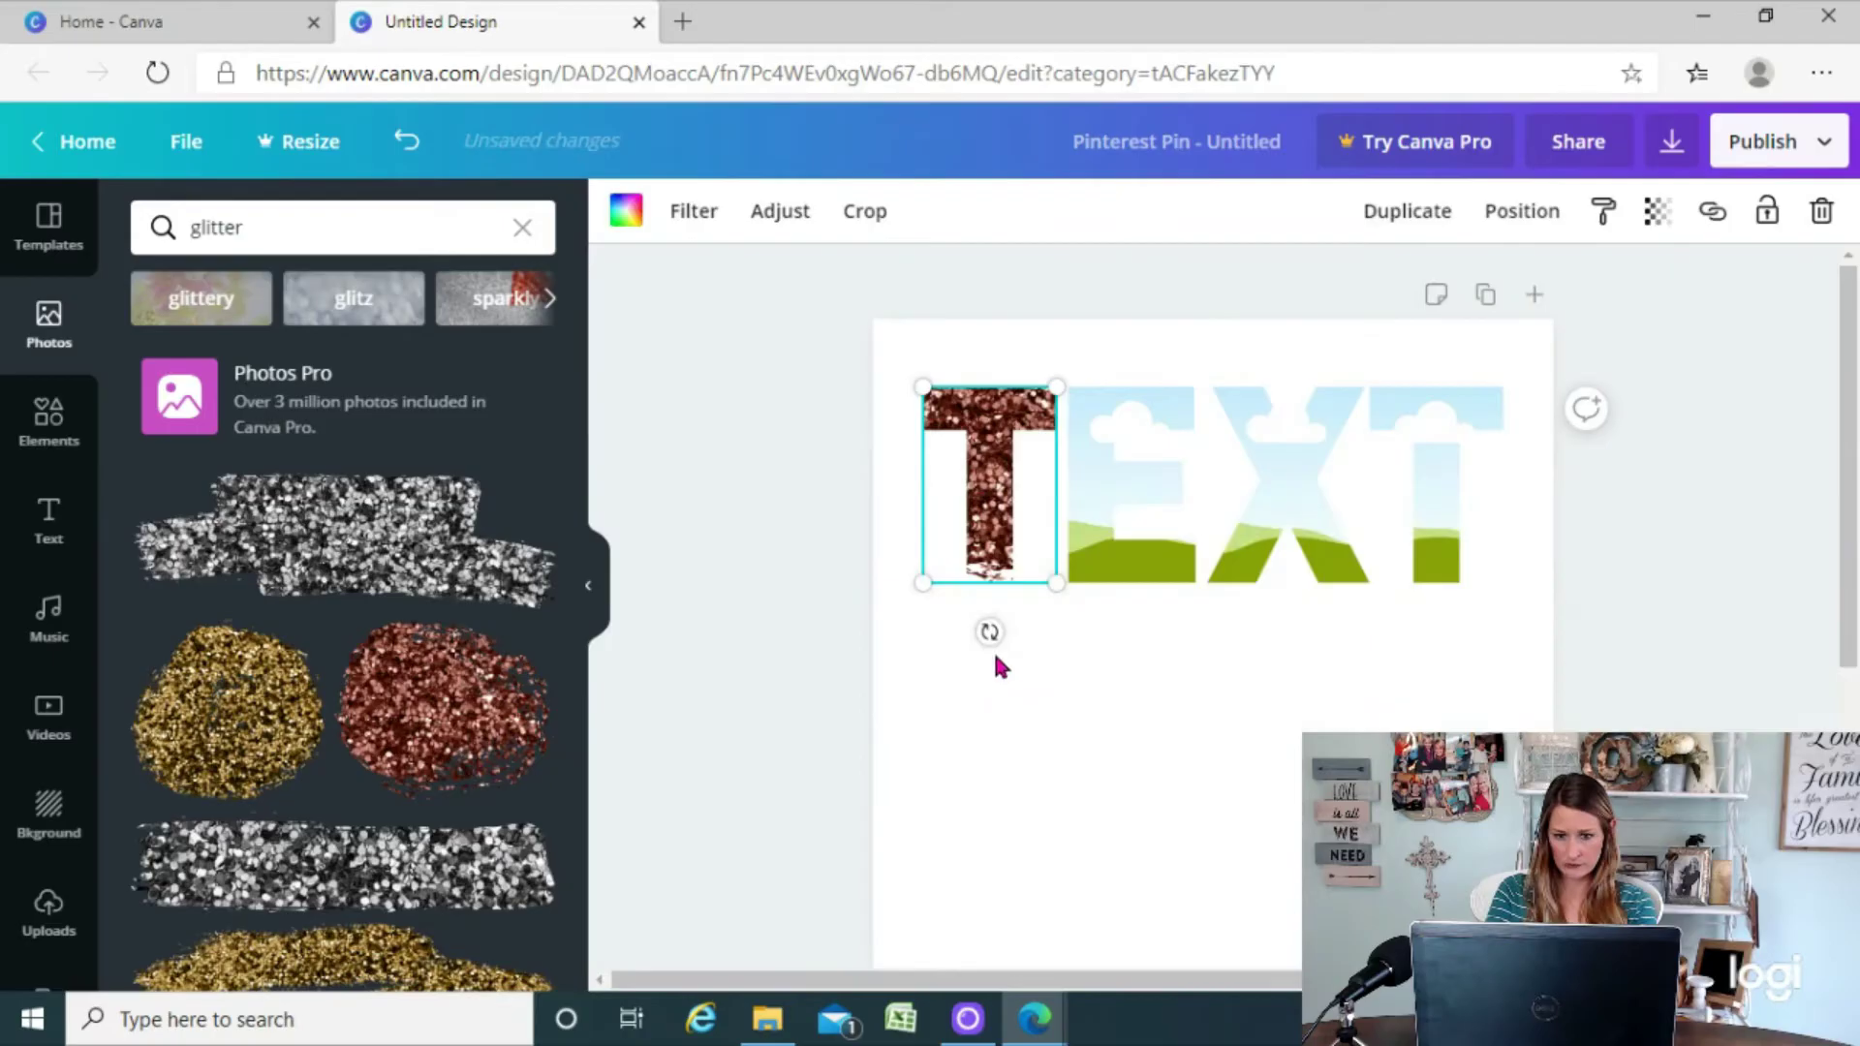
{"action": "double_click", "coordinate": [998, 512]}
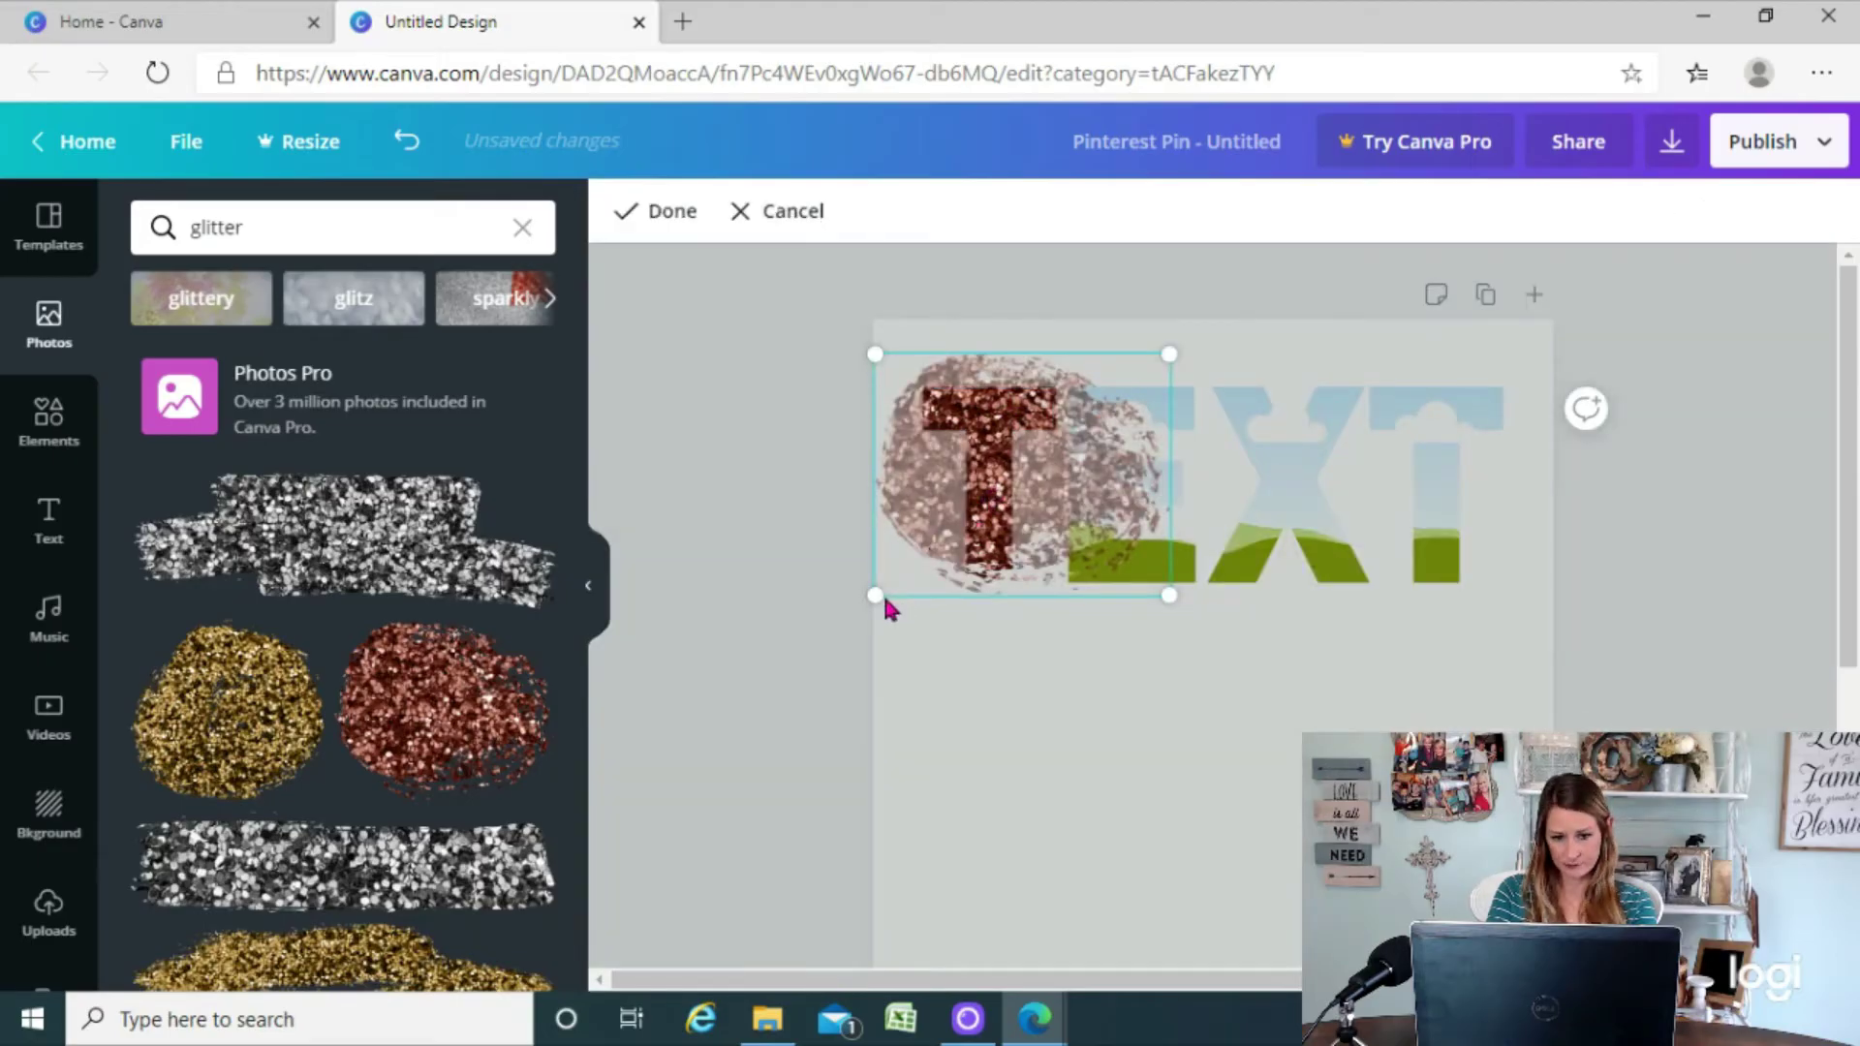
{"action": "left_click_drag", "start_coordinate": [877, 595], "coordinate": [853, 618]}
{"action": "left_click", "coordinate": [1082, 777]}
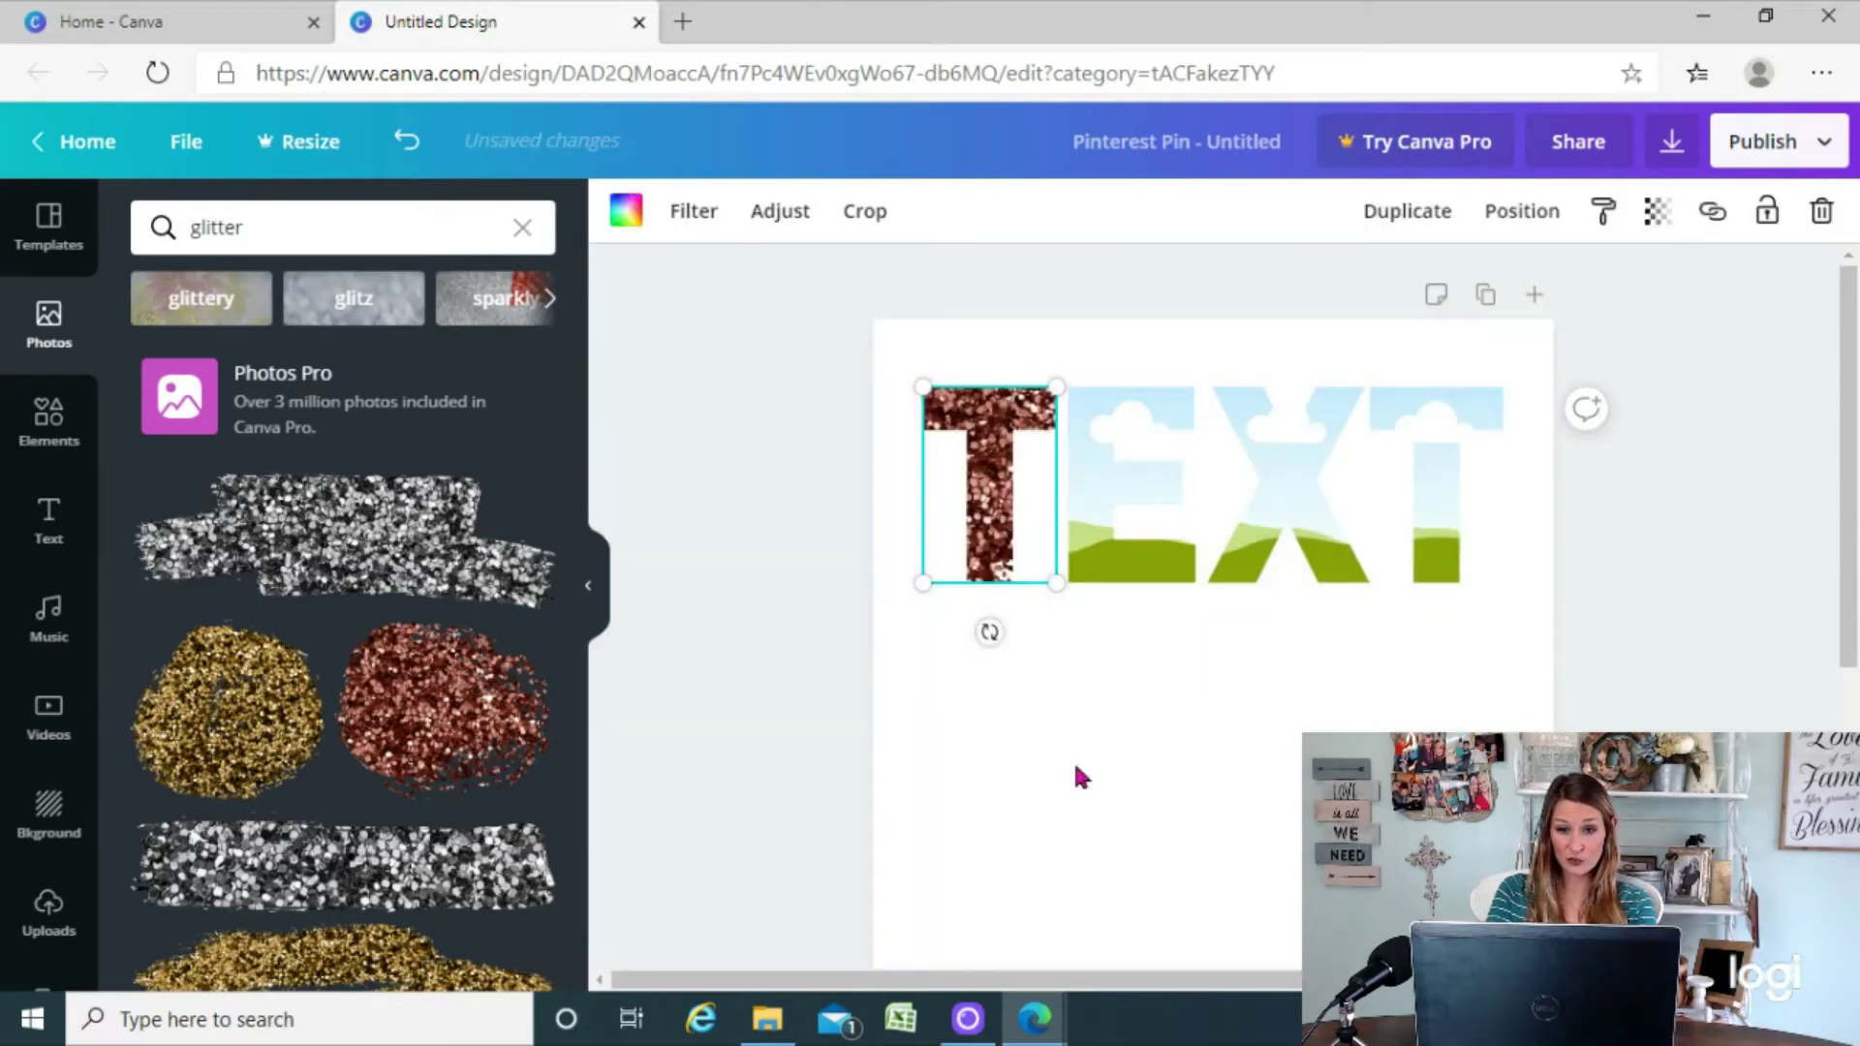
Fill the E with gold glitter, enlarged and shifted inside the letter
{"action": "left_click", "coordinate": [255, 709]}
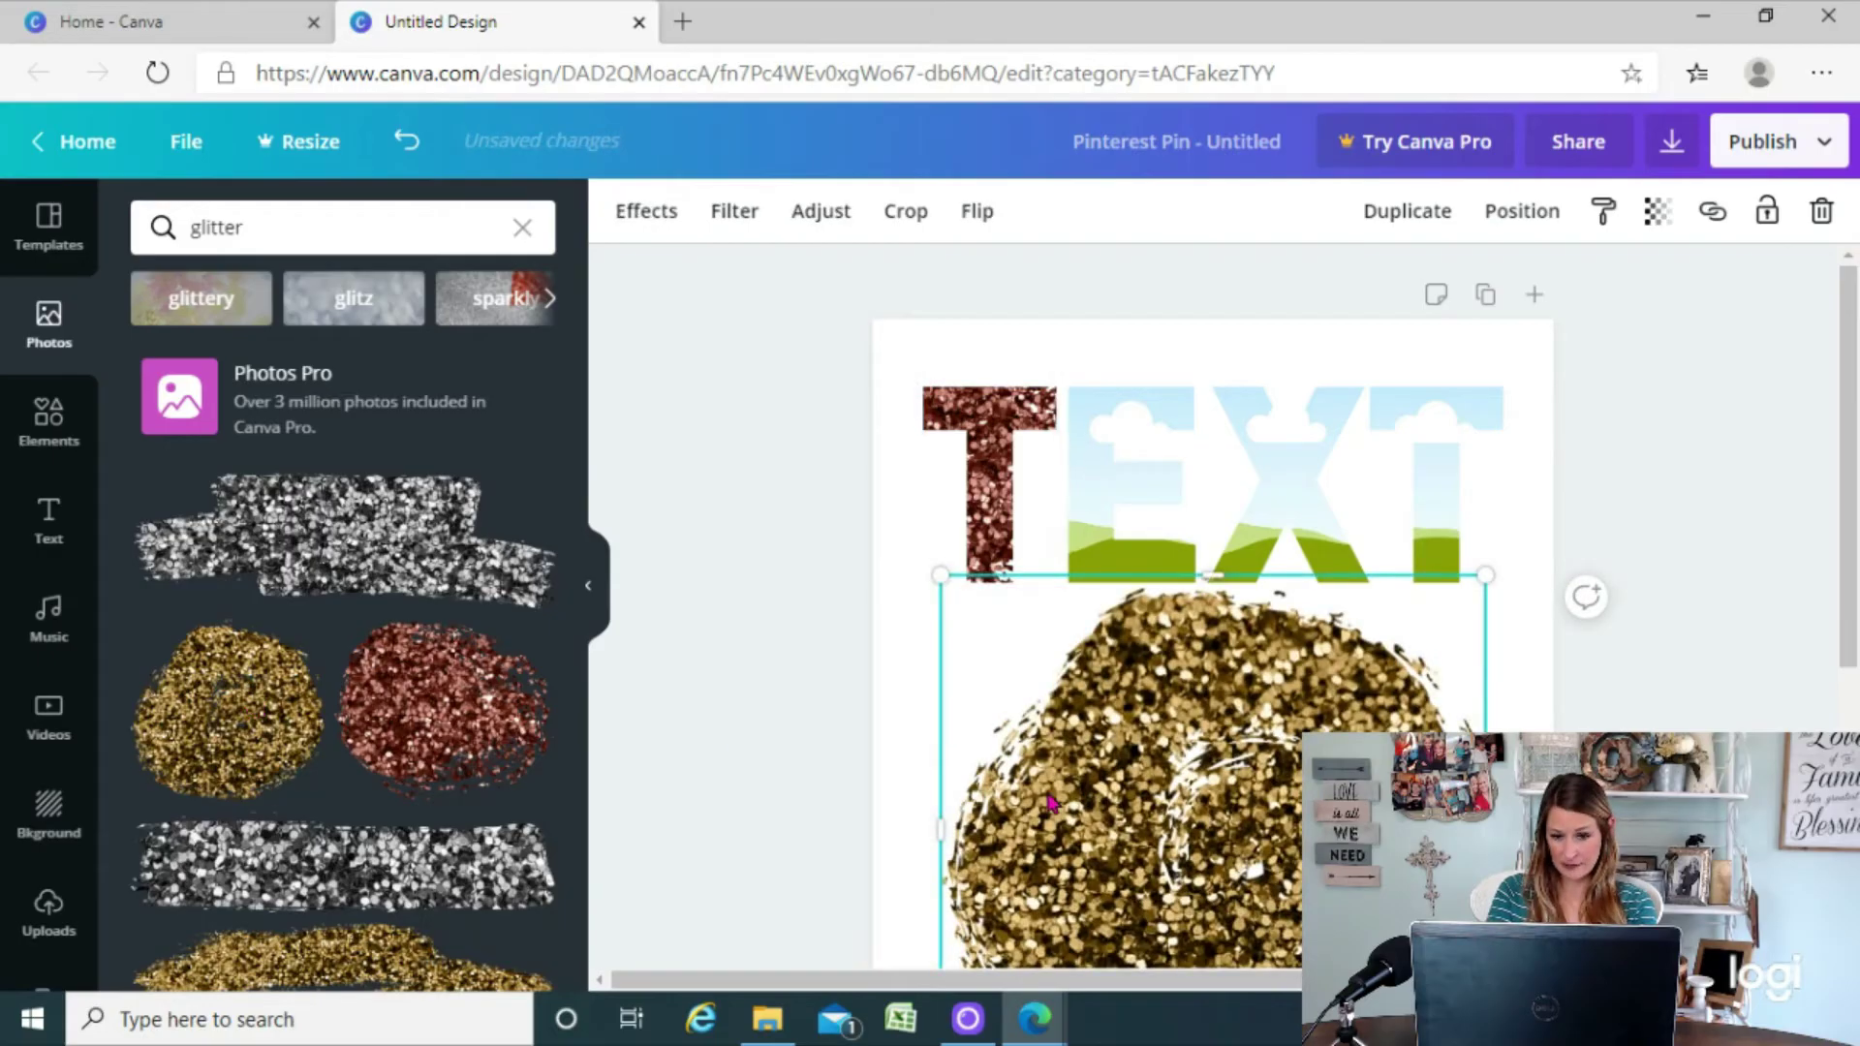
{"action": "left_click_drag", "start_coordinate": [1166, 797], "coordinate": [1111, 465]}
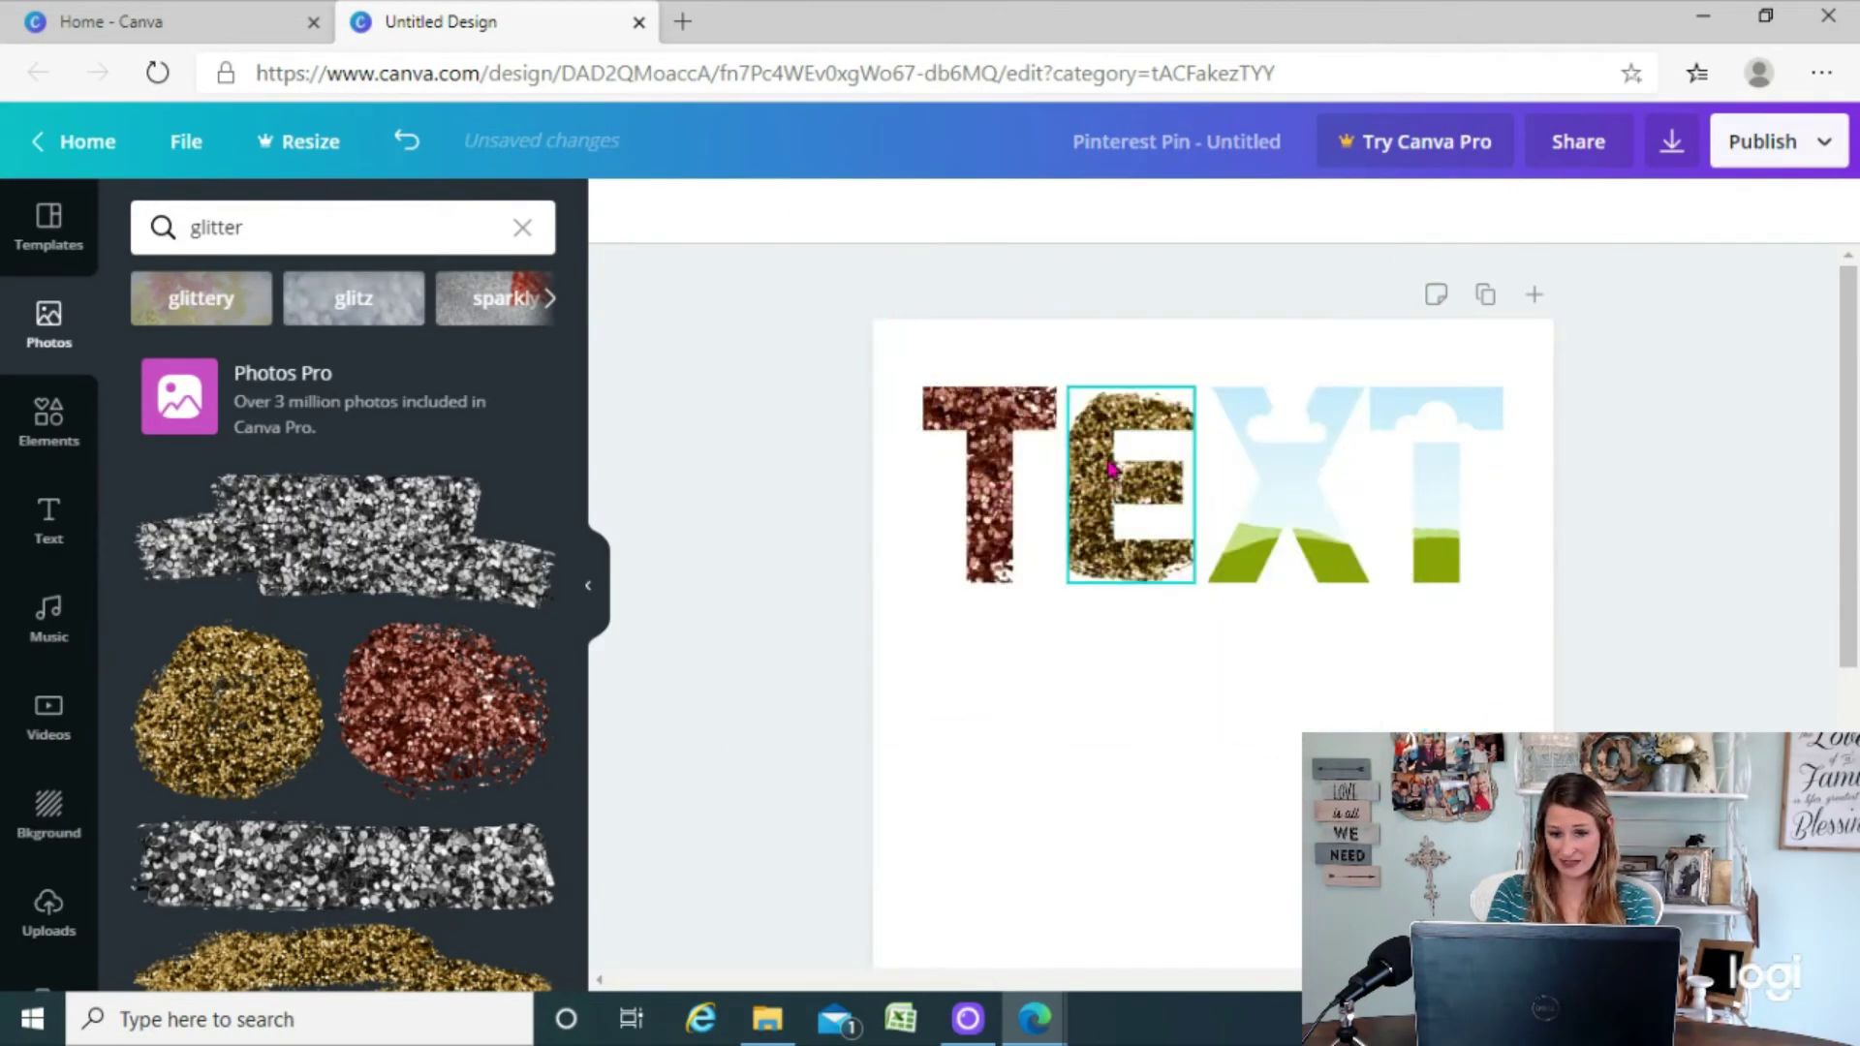
{"action": "double_click", "coordinate": [1092, 496]}
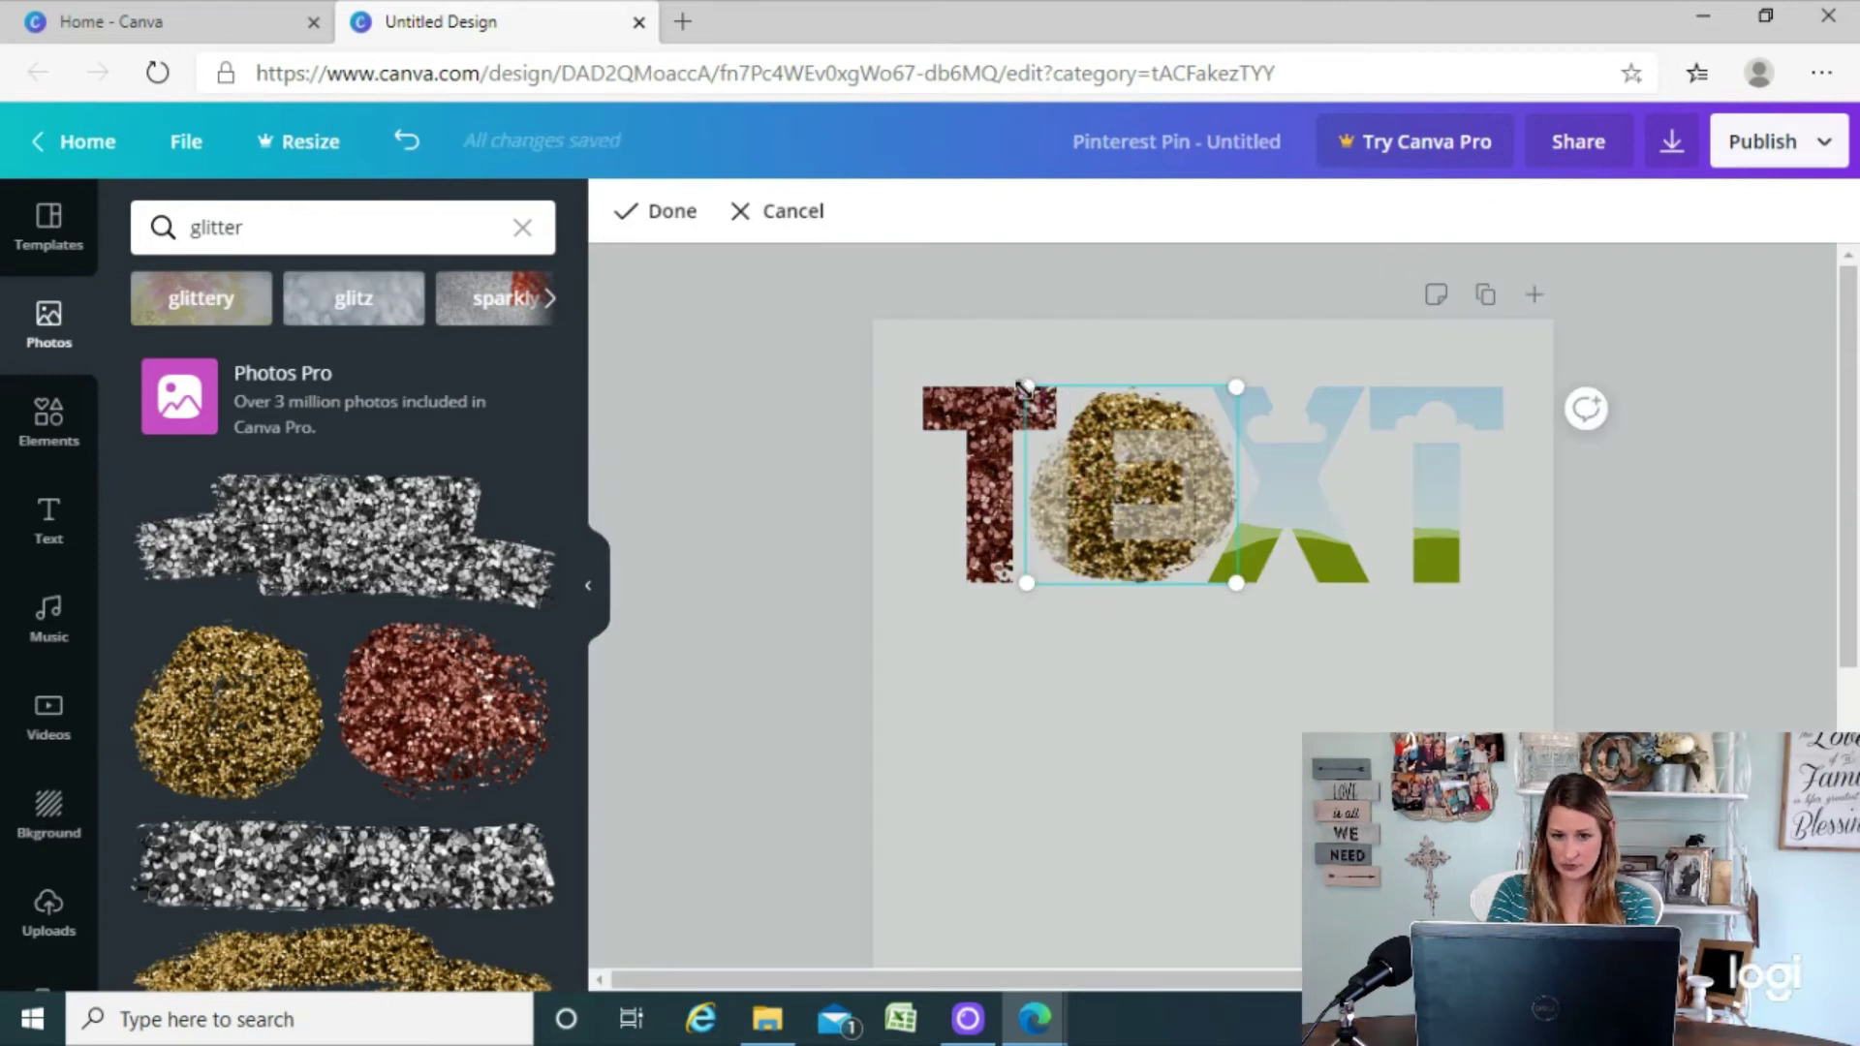
{"action": "left_click_drag", "start_coordinate": [1025, 388], "coordinate": [889, 296]}
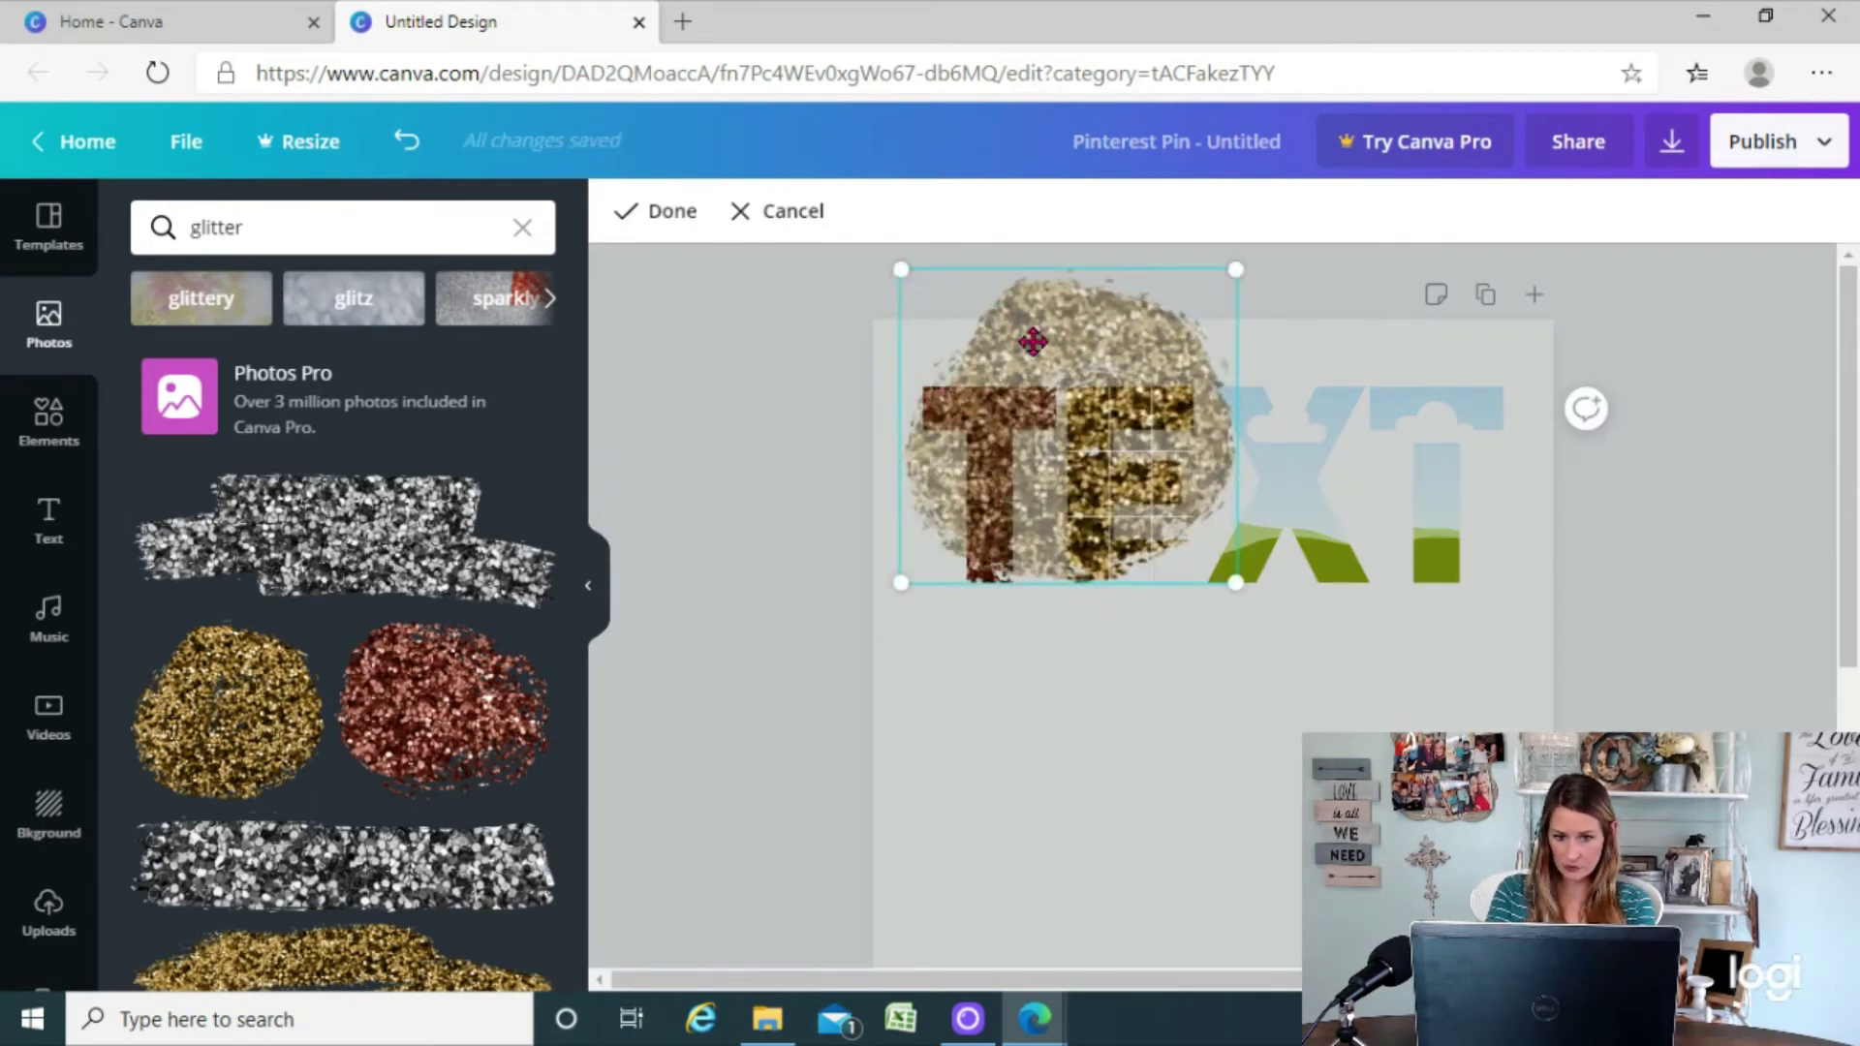
{"action": "left_click_drag", "start_coordinate": [1052, 363], "coordinate": [1105, 411]}
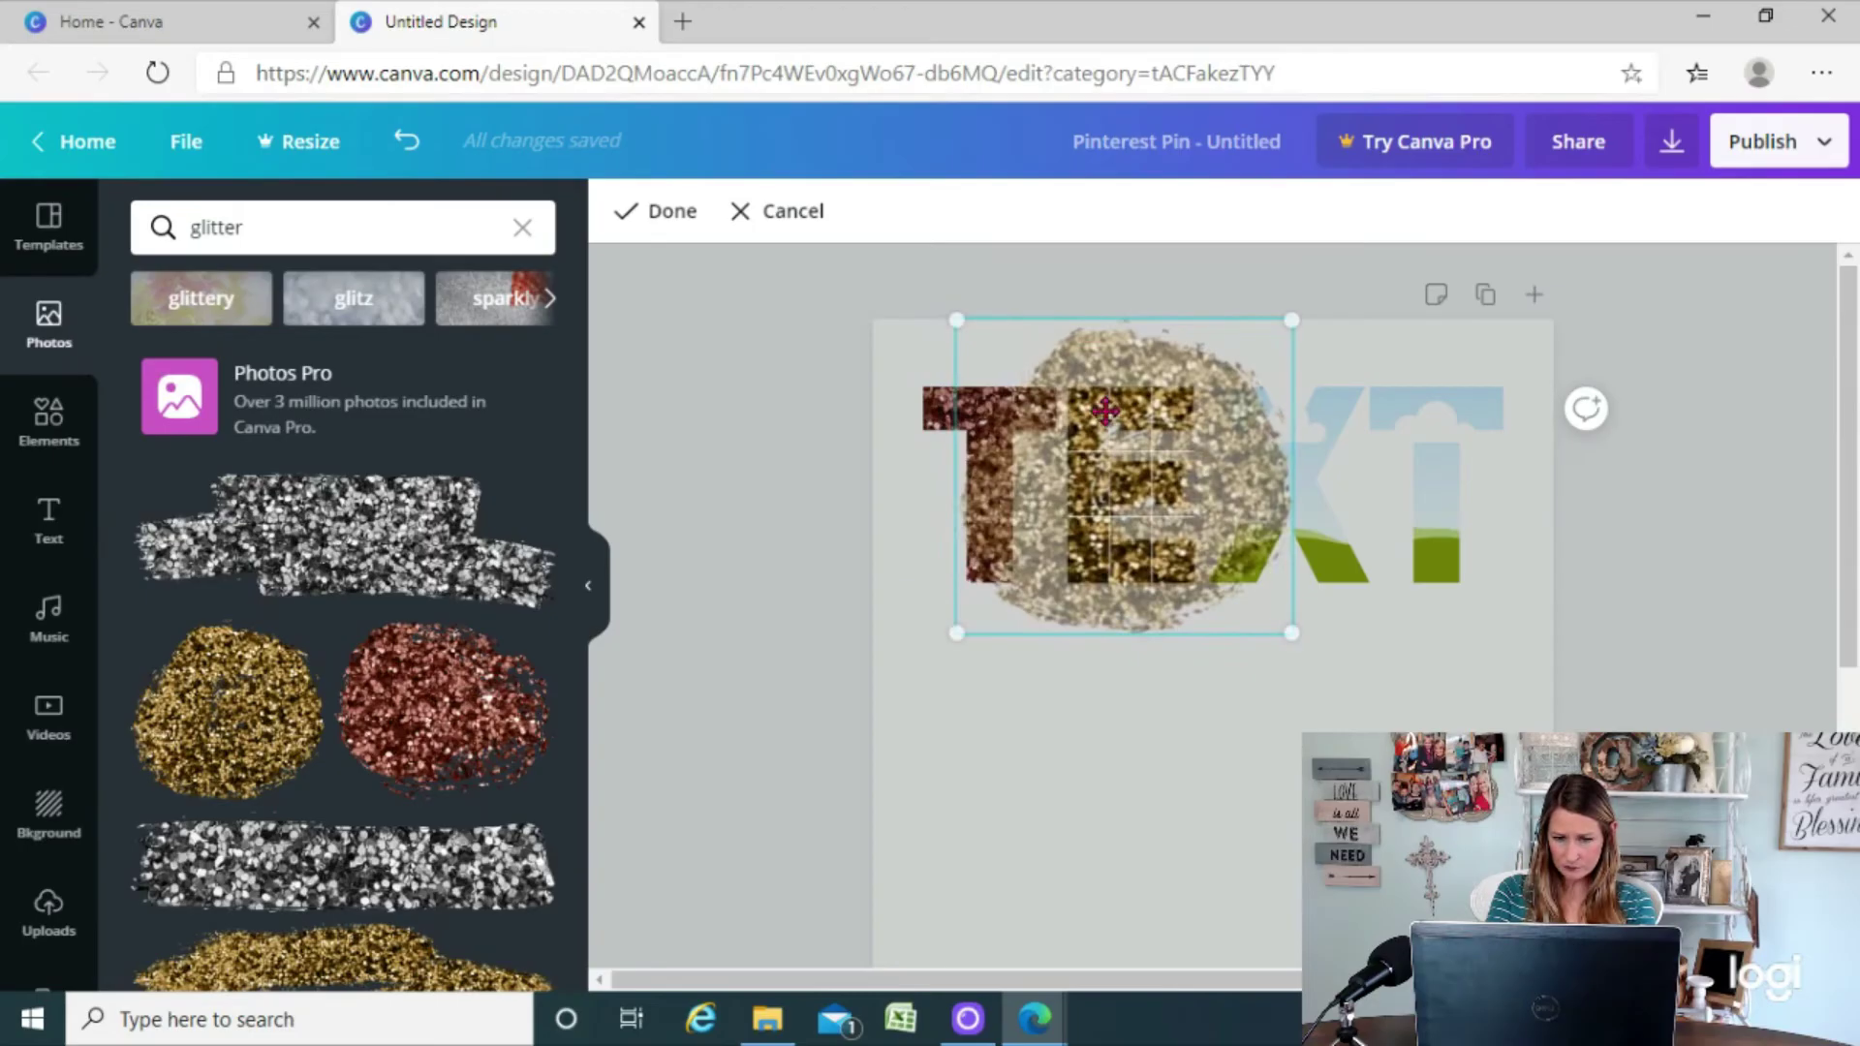
{"action": "left_click", "coordinate": [928, 862]}
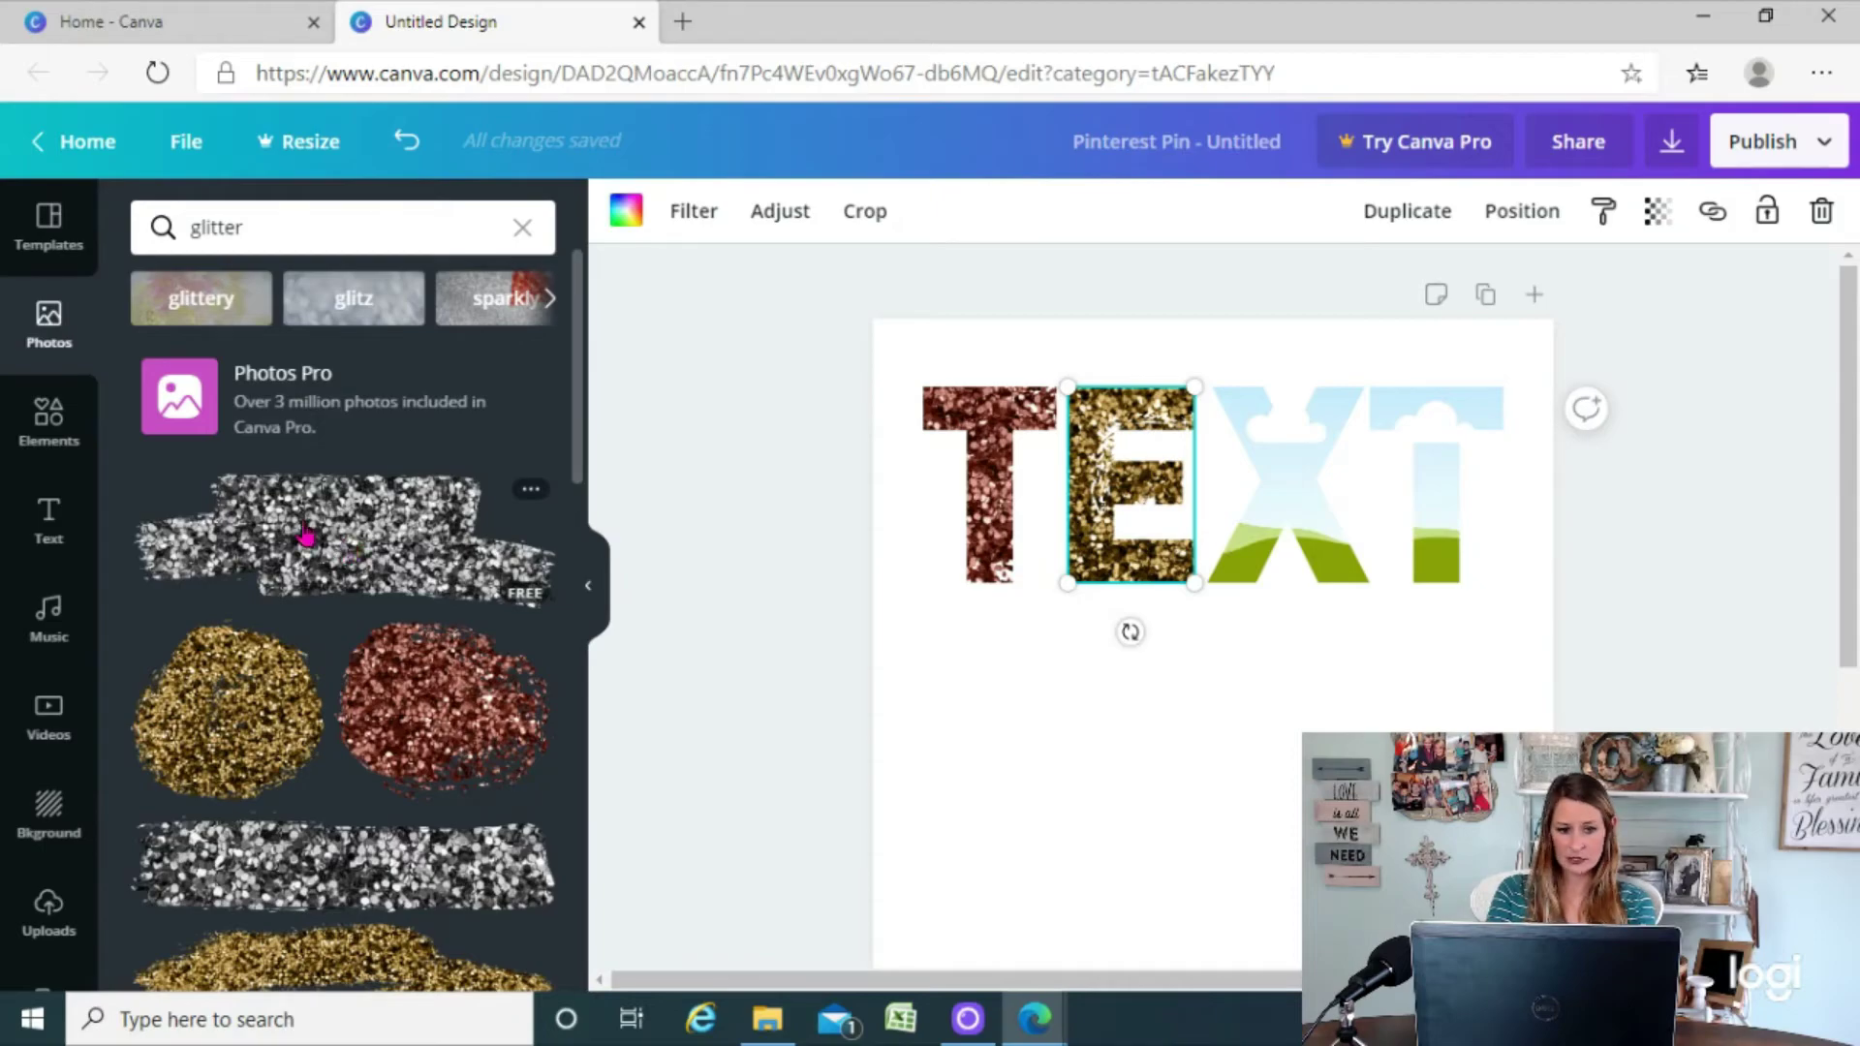
Fill the X with silver glitter and enlarge it within the frame
{"action": "left_click_drag", "start_coordinate": [303, 533], "coordinate": [1245, 421]}
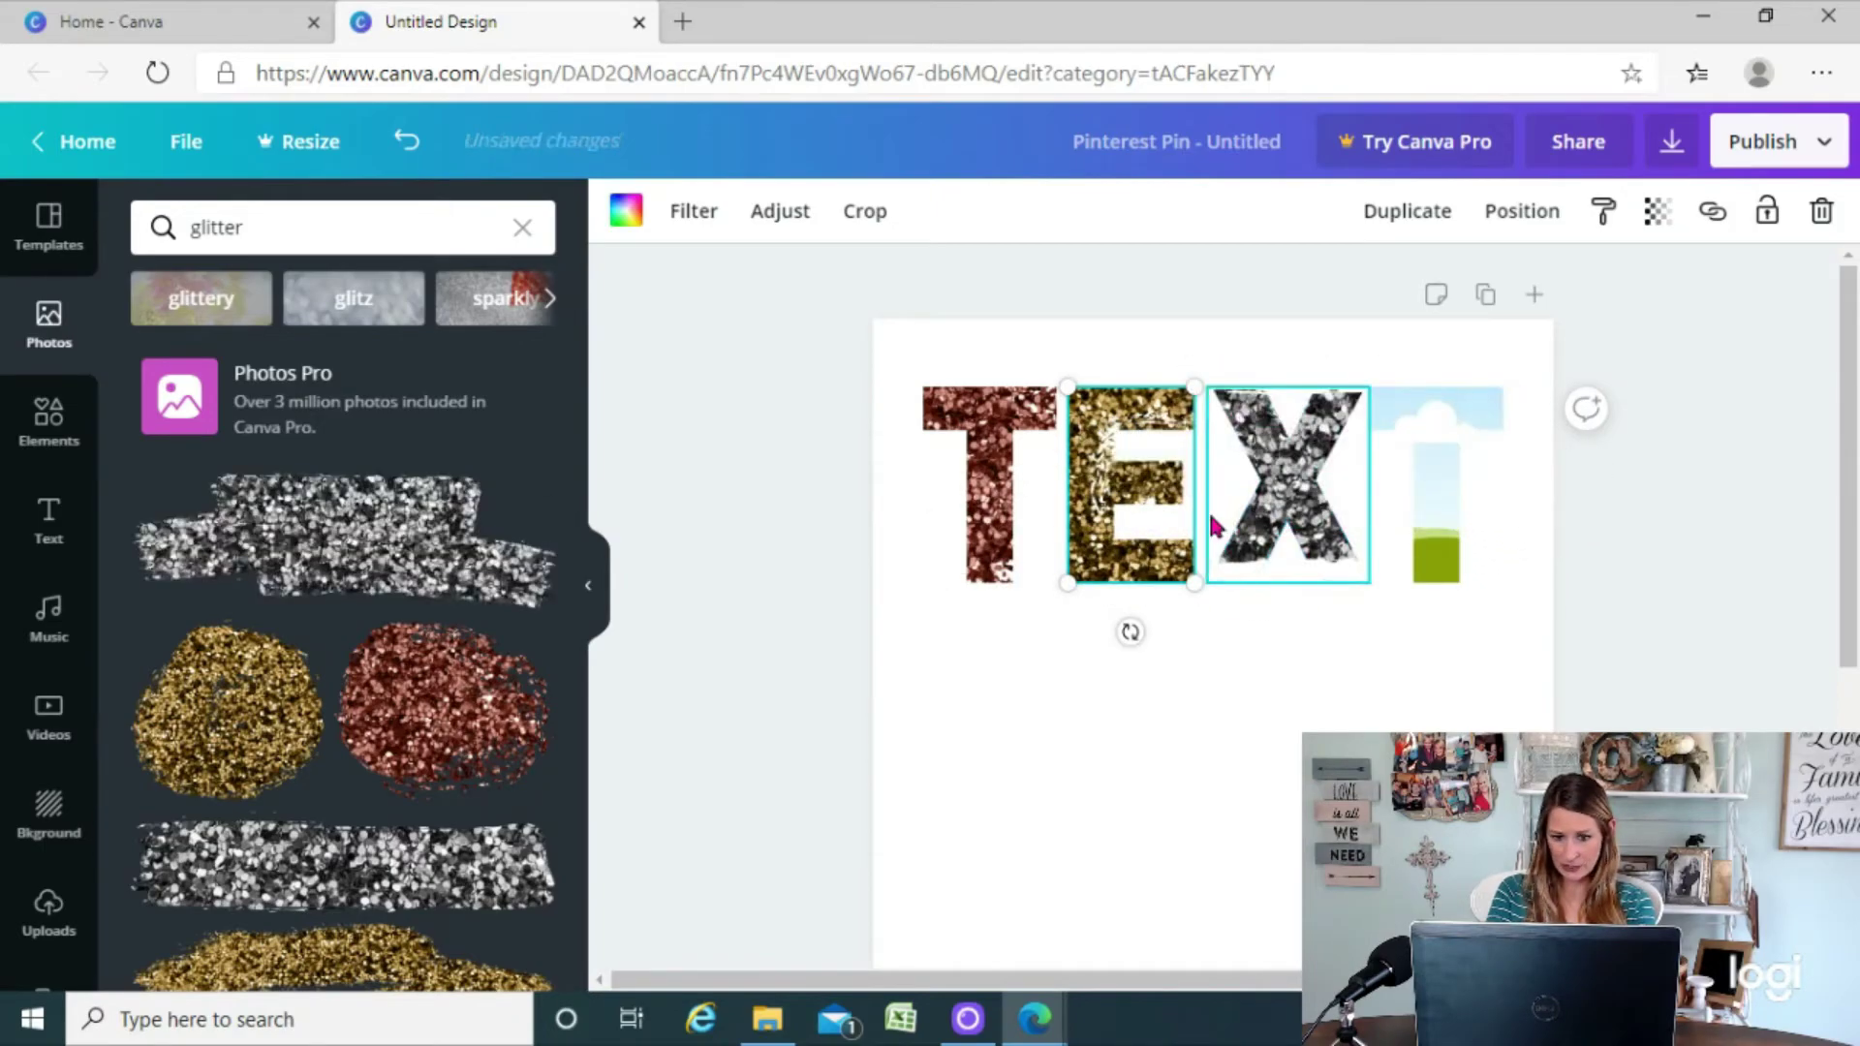
{"action": "double_click", "coordinate": [1279, 469]}
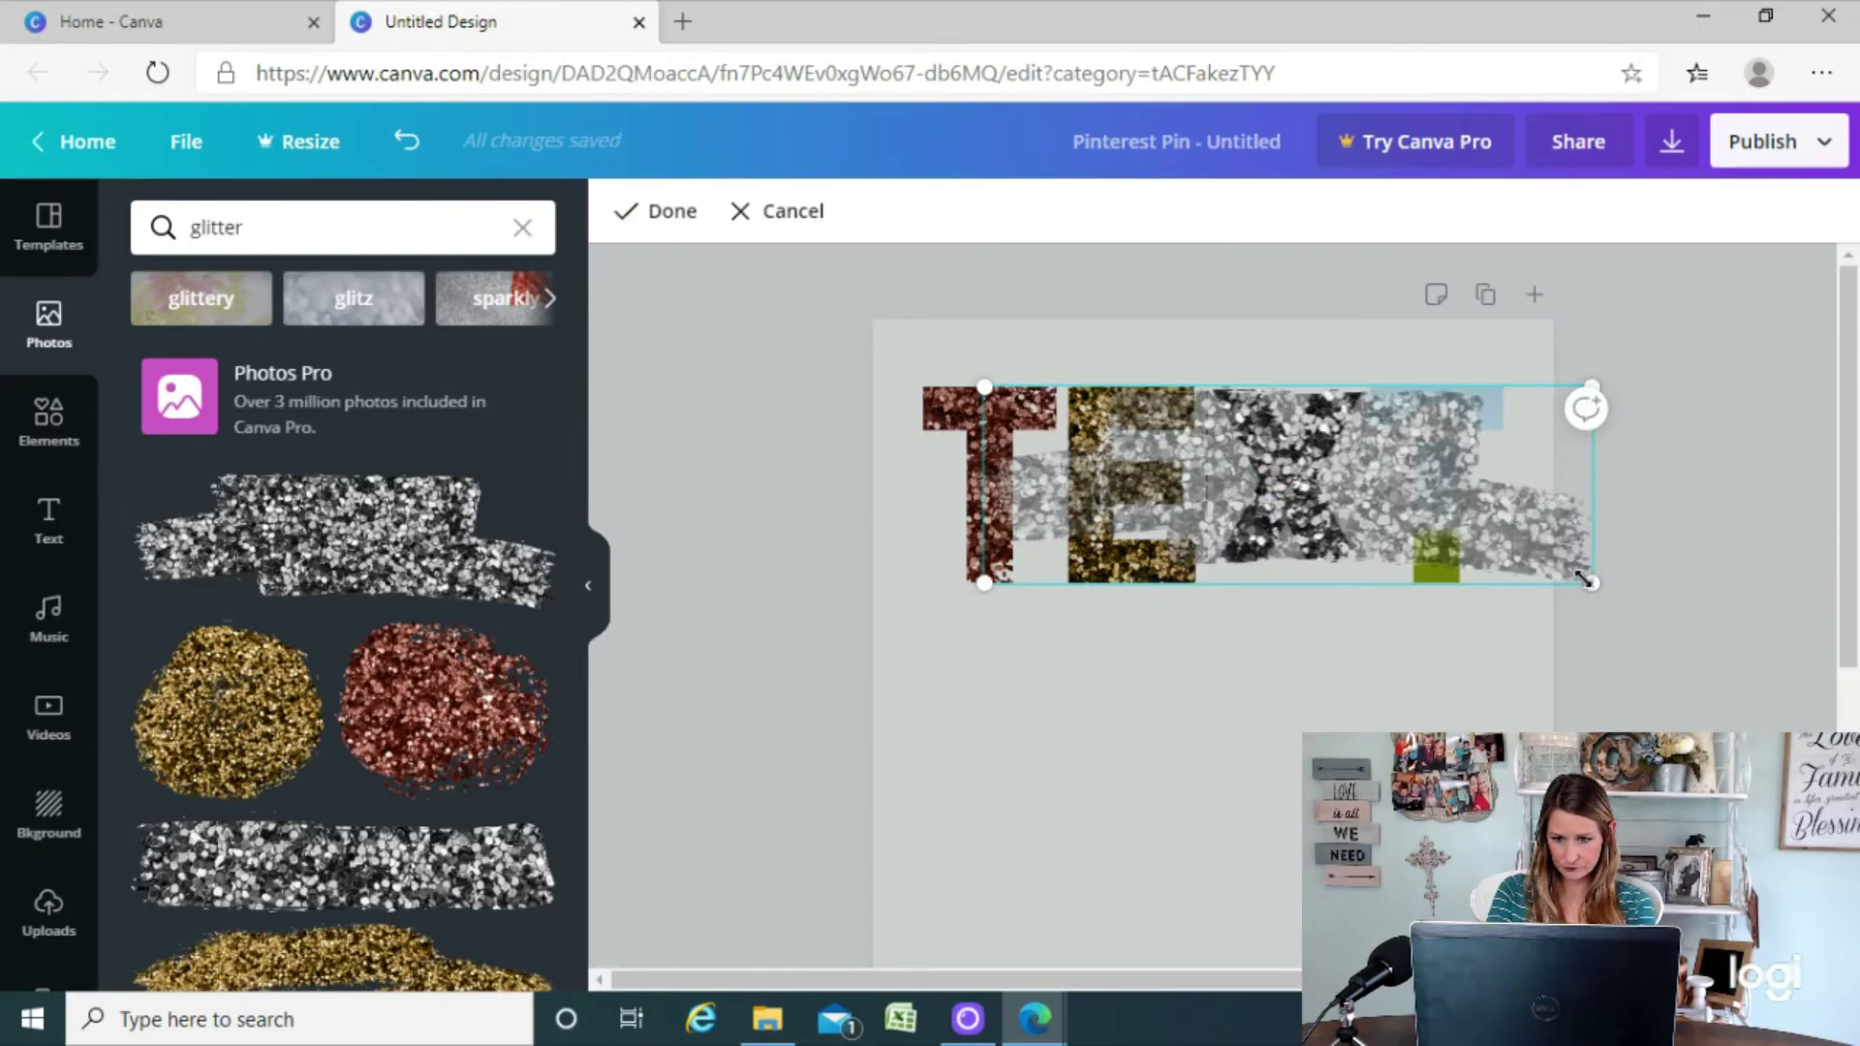
{"action": "left_click_drag", "start_coordinate": [1586, 578], "coordinate": [1718, 685]}
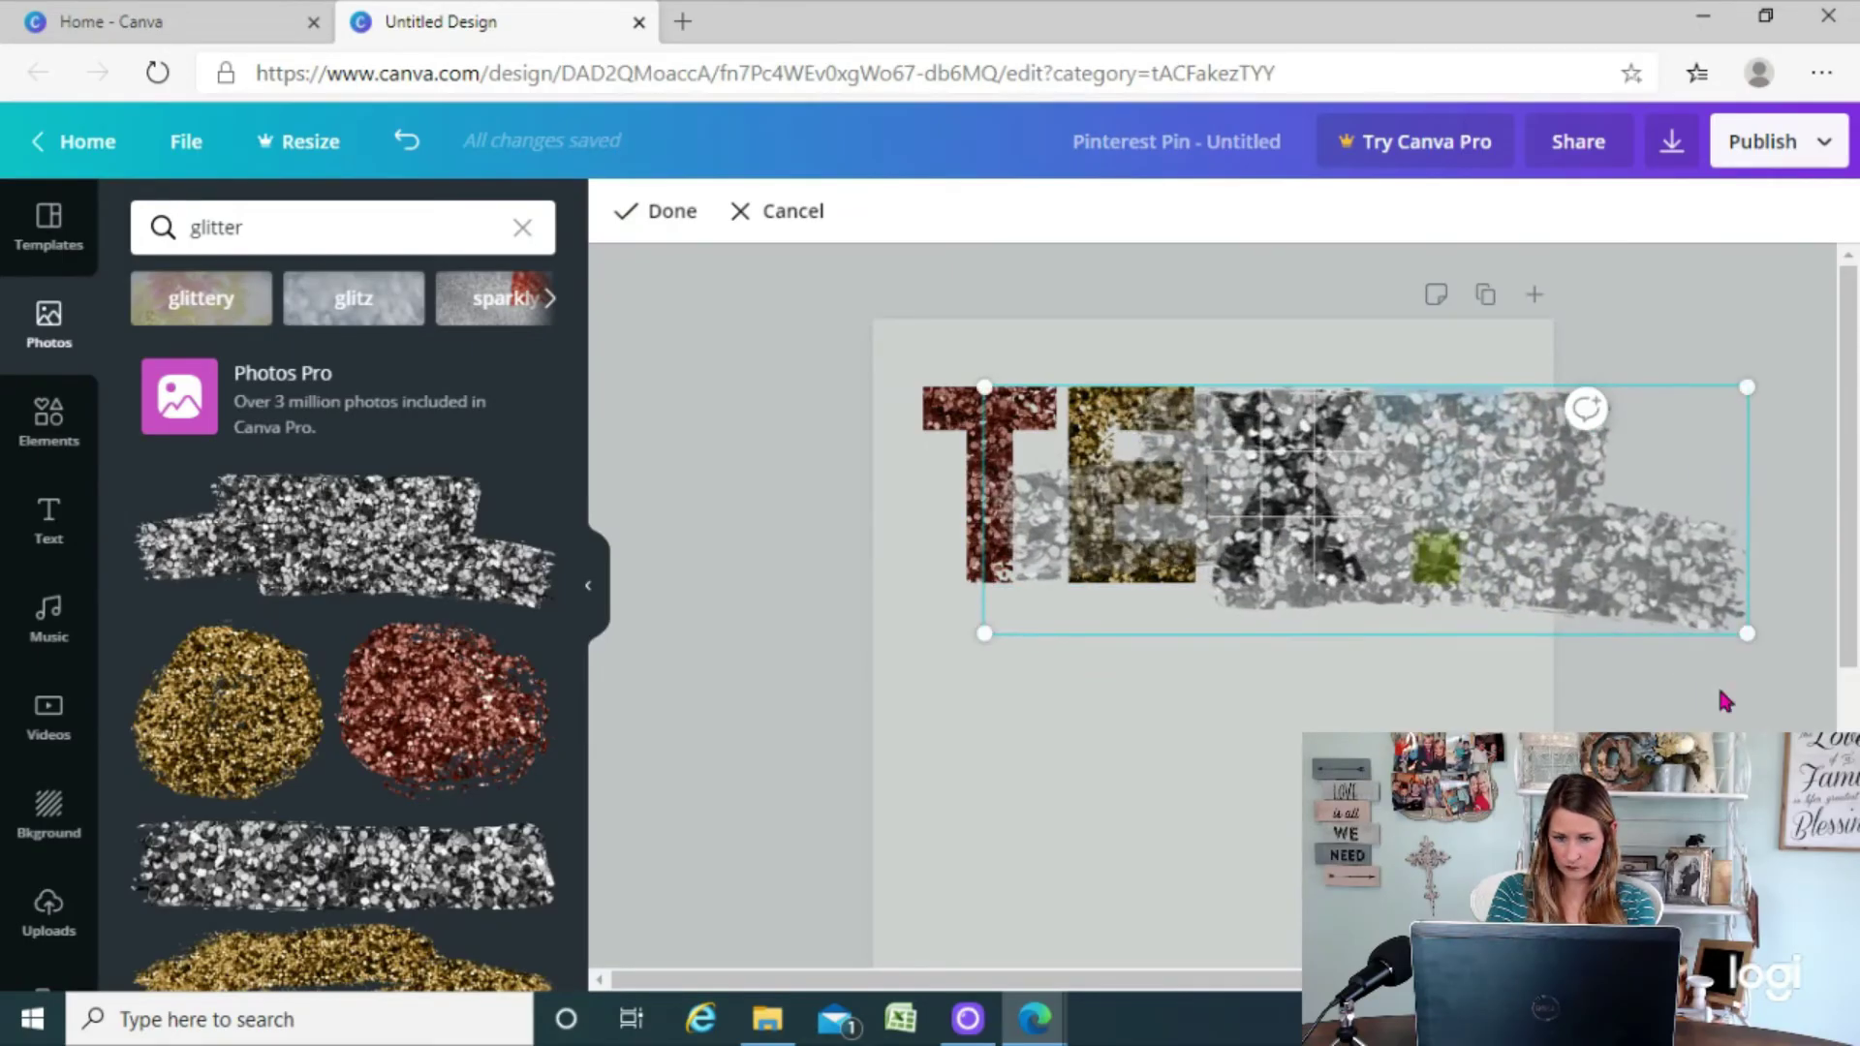
{"action": "left_click", "coordinate": [1283, 768]}
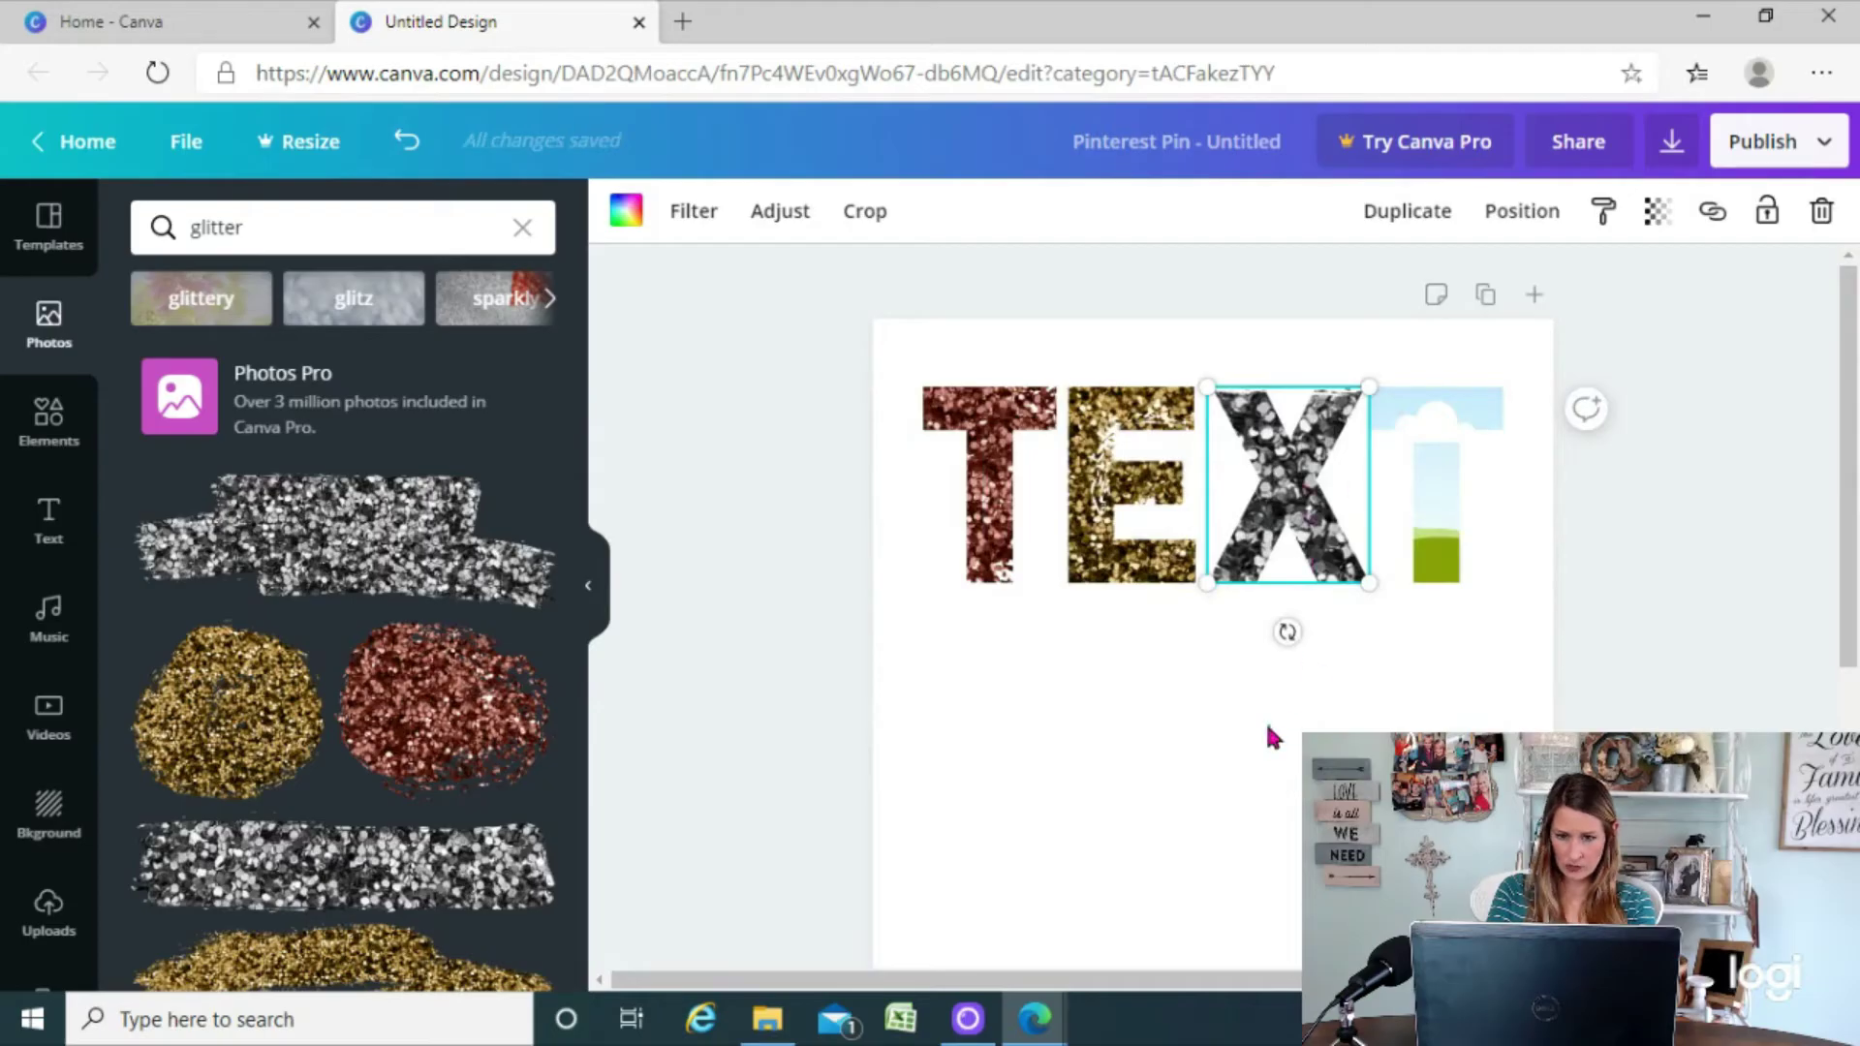
{"action": "left_click", "coordinate": [1265, 721]}
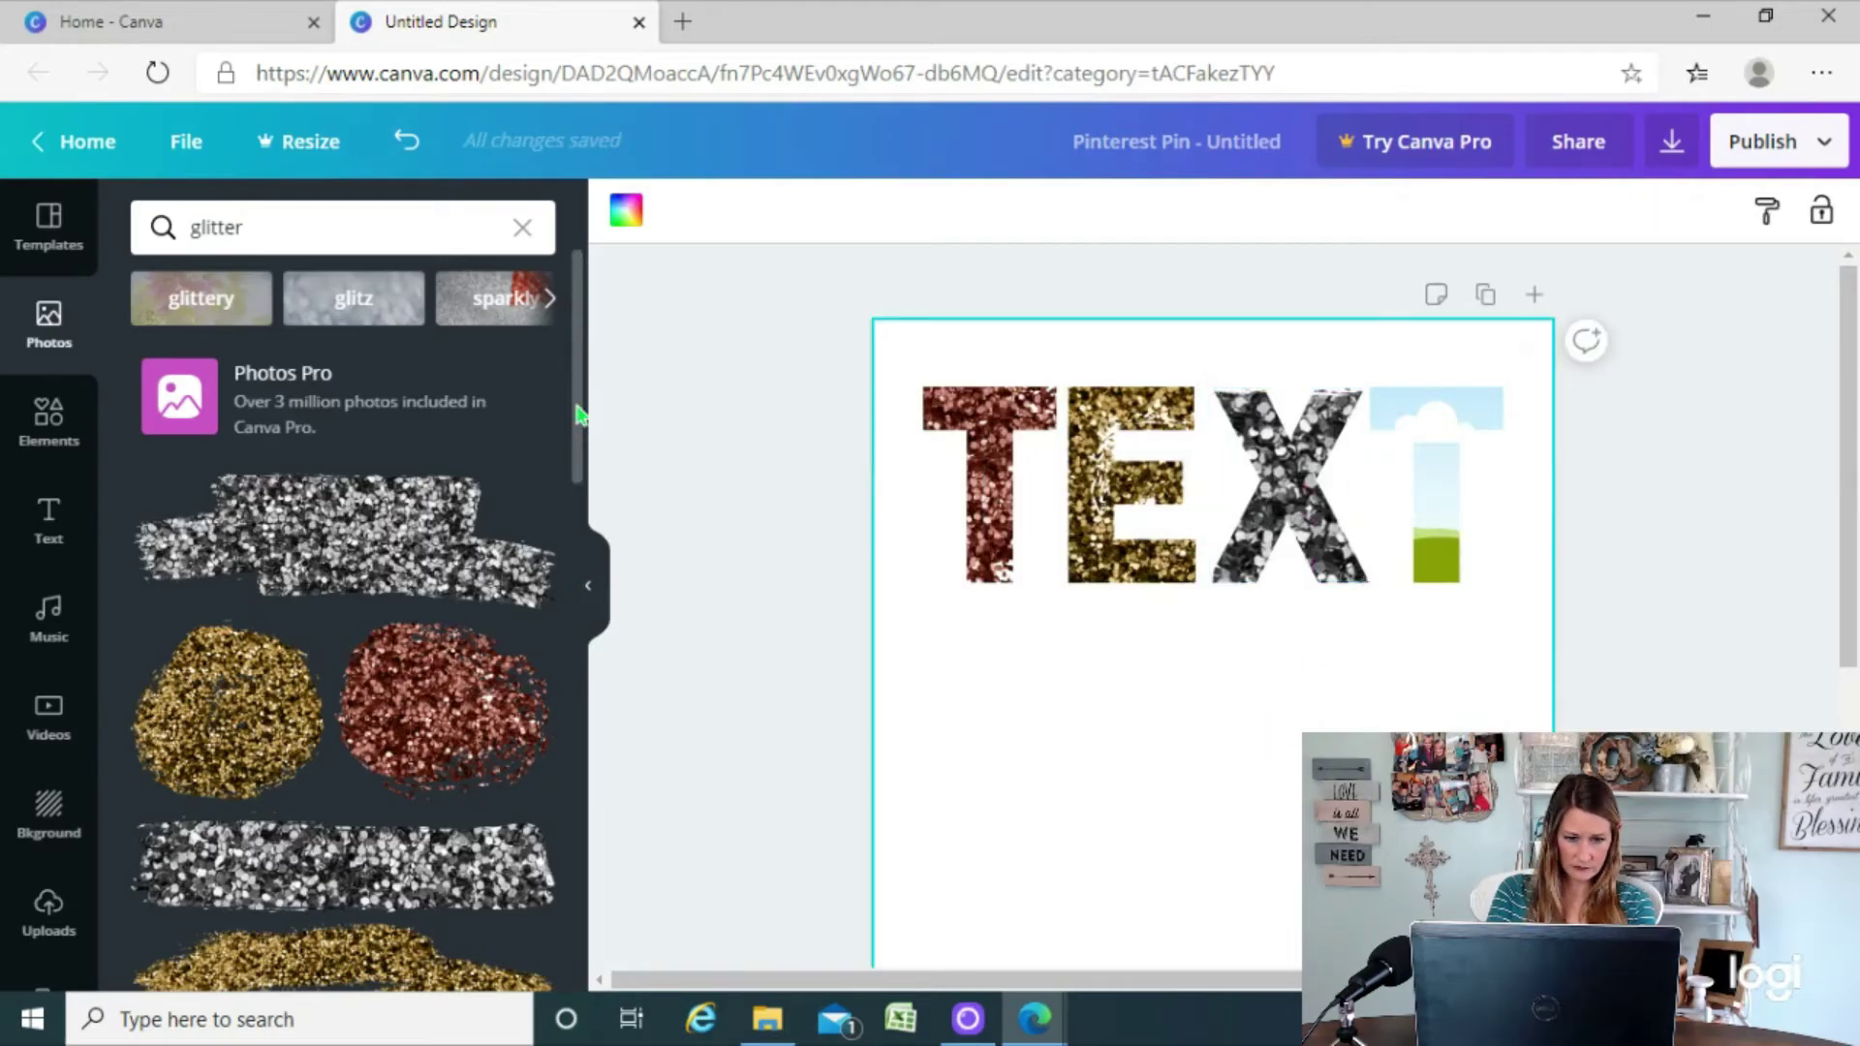
Fill the last T with the rainbow glitter photo and adjust its position
{"action": "scroll", "coordinate": [577, 415], "scroll_direction": "down", "scroll_amount": 5}
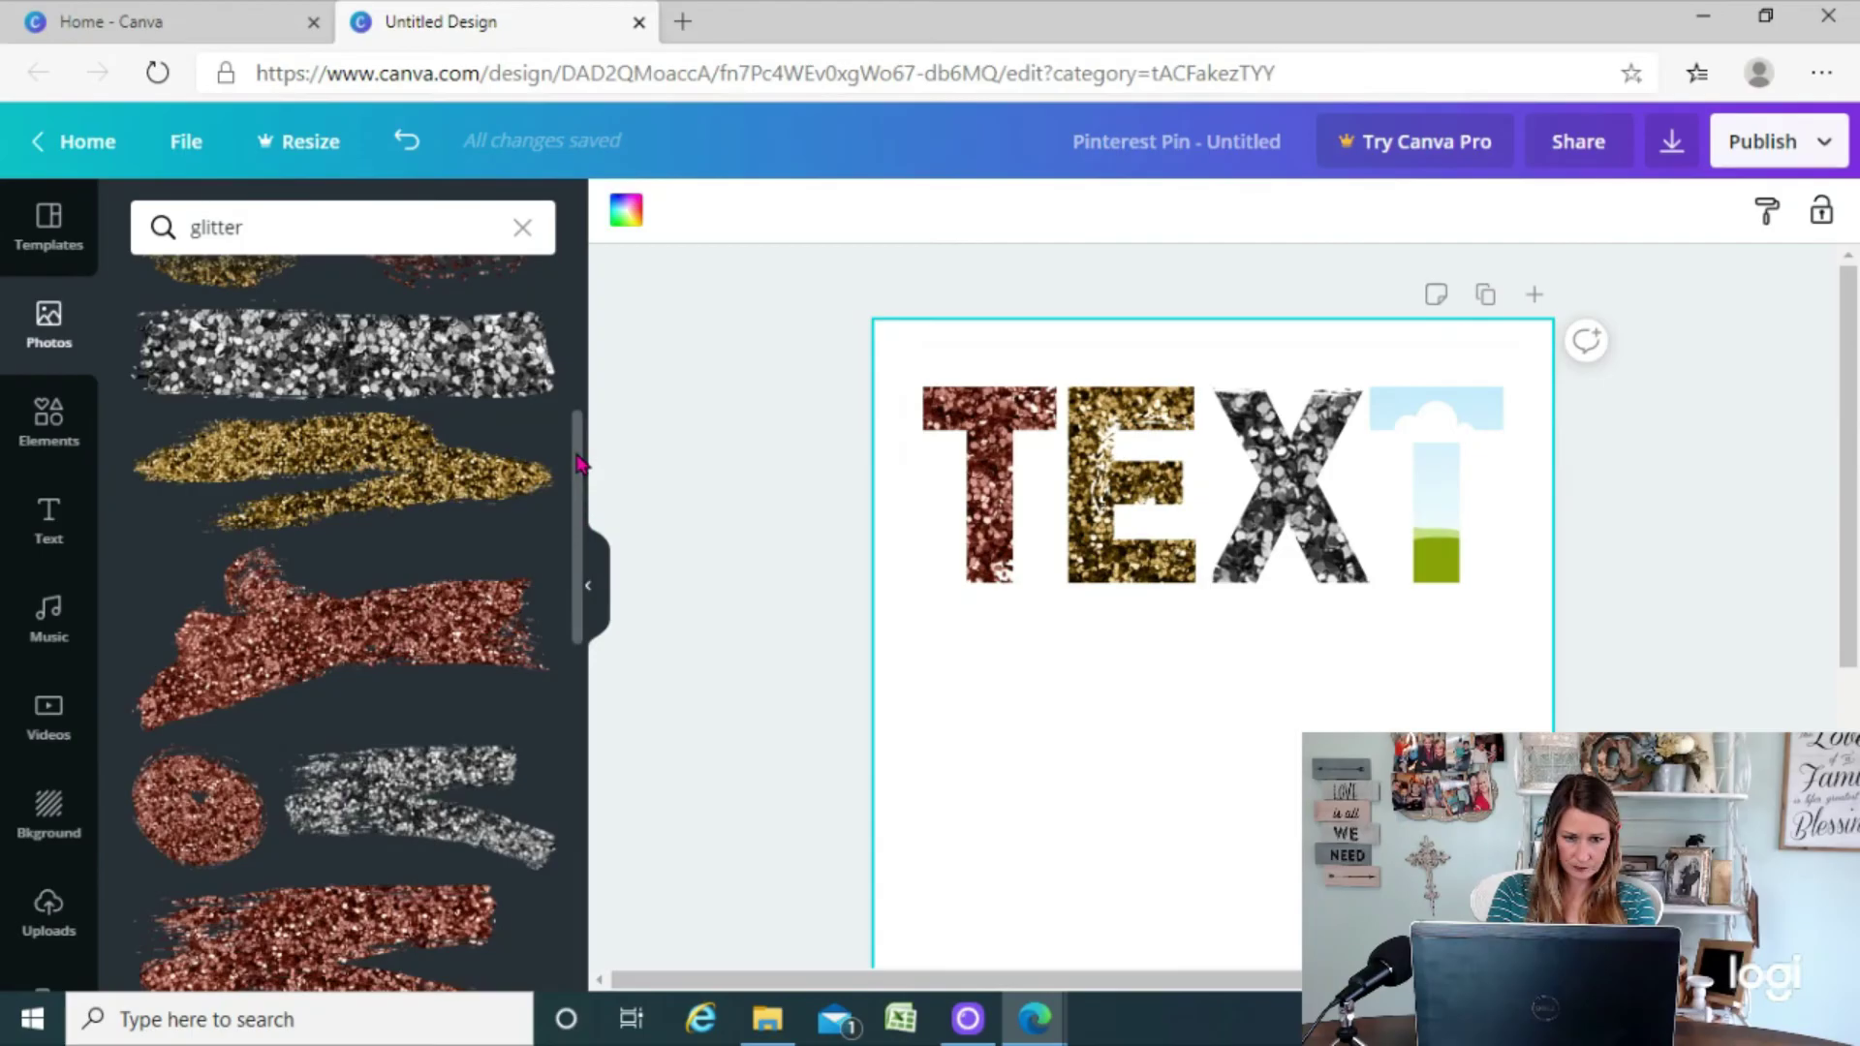
{"action": "scroll", "coordinate": [579, 465], "scroll_direction": "down", "scroll_amount": 5}
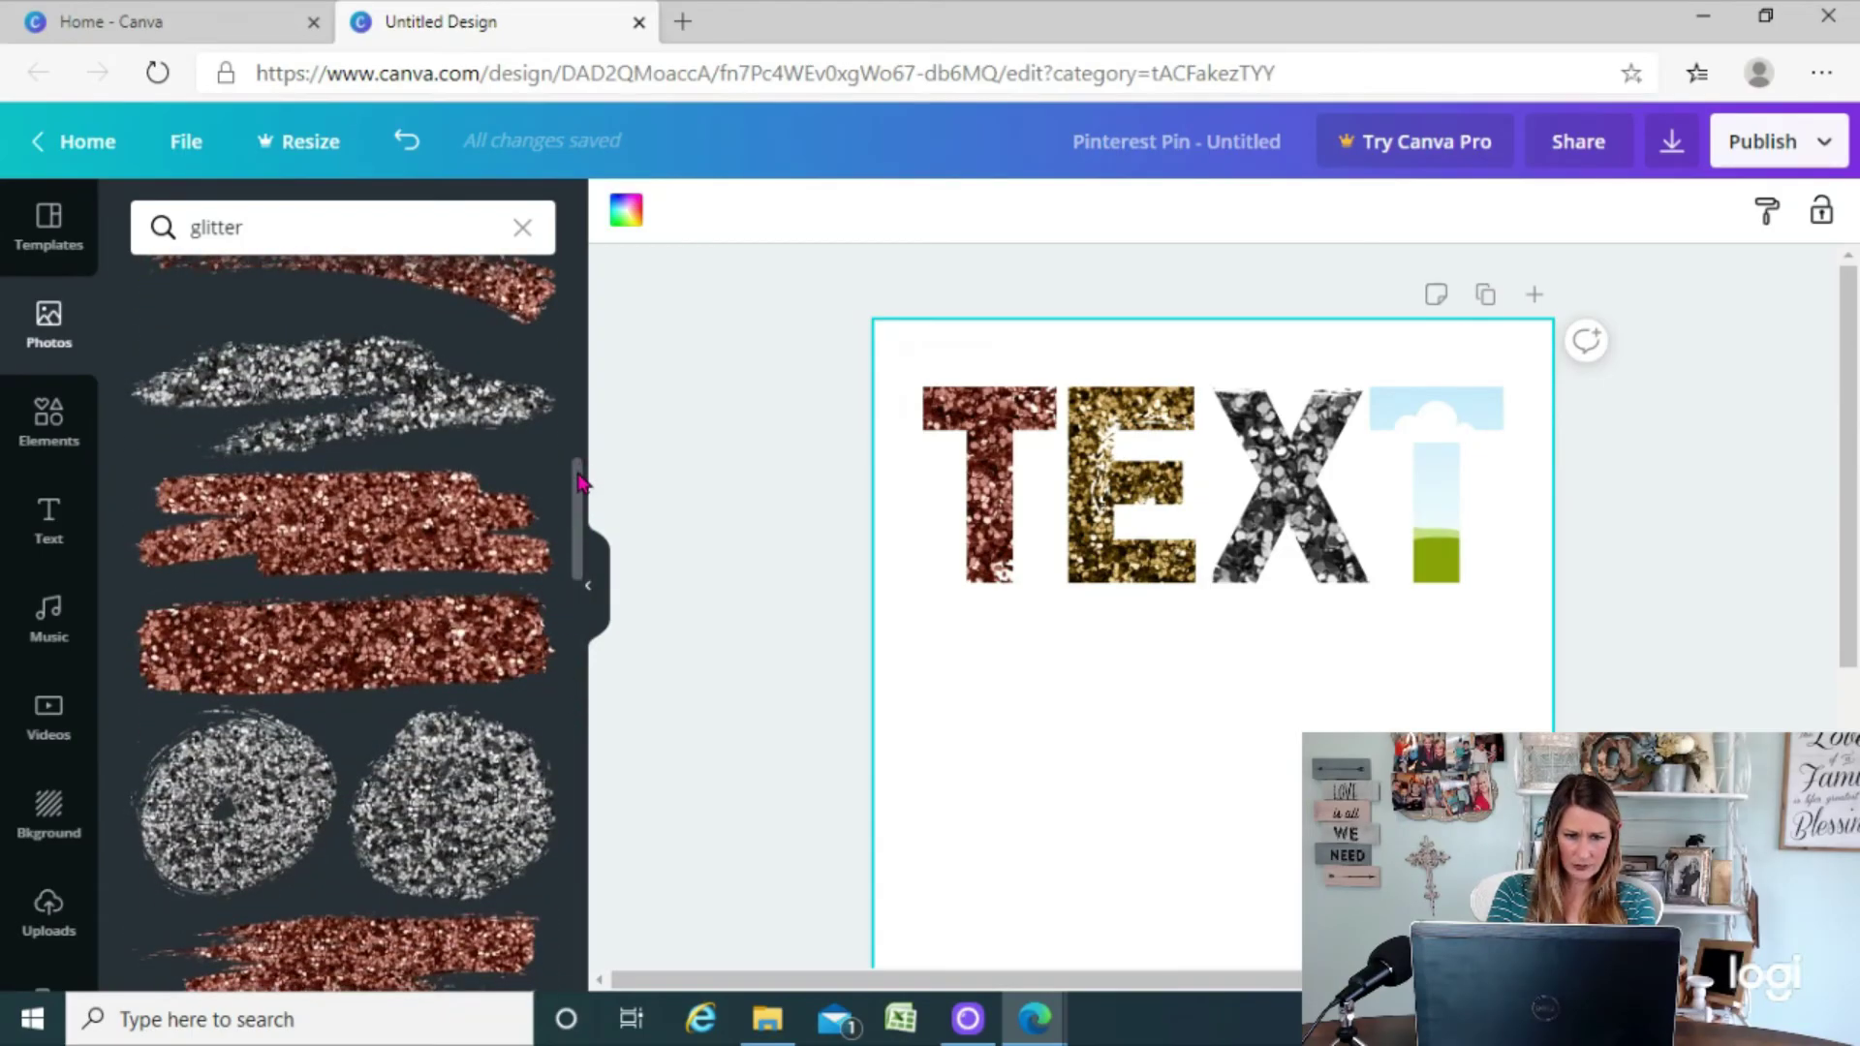
{"action": "left_click_drag", "start_coordinate": [578, 481], "coordinate": [555, 749]}
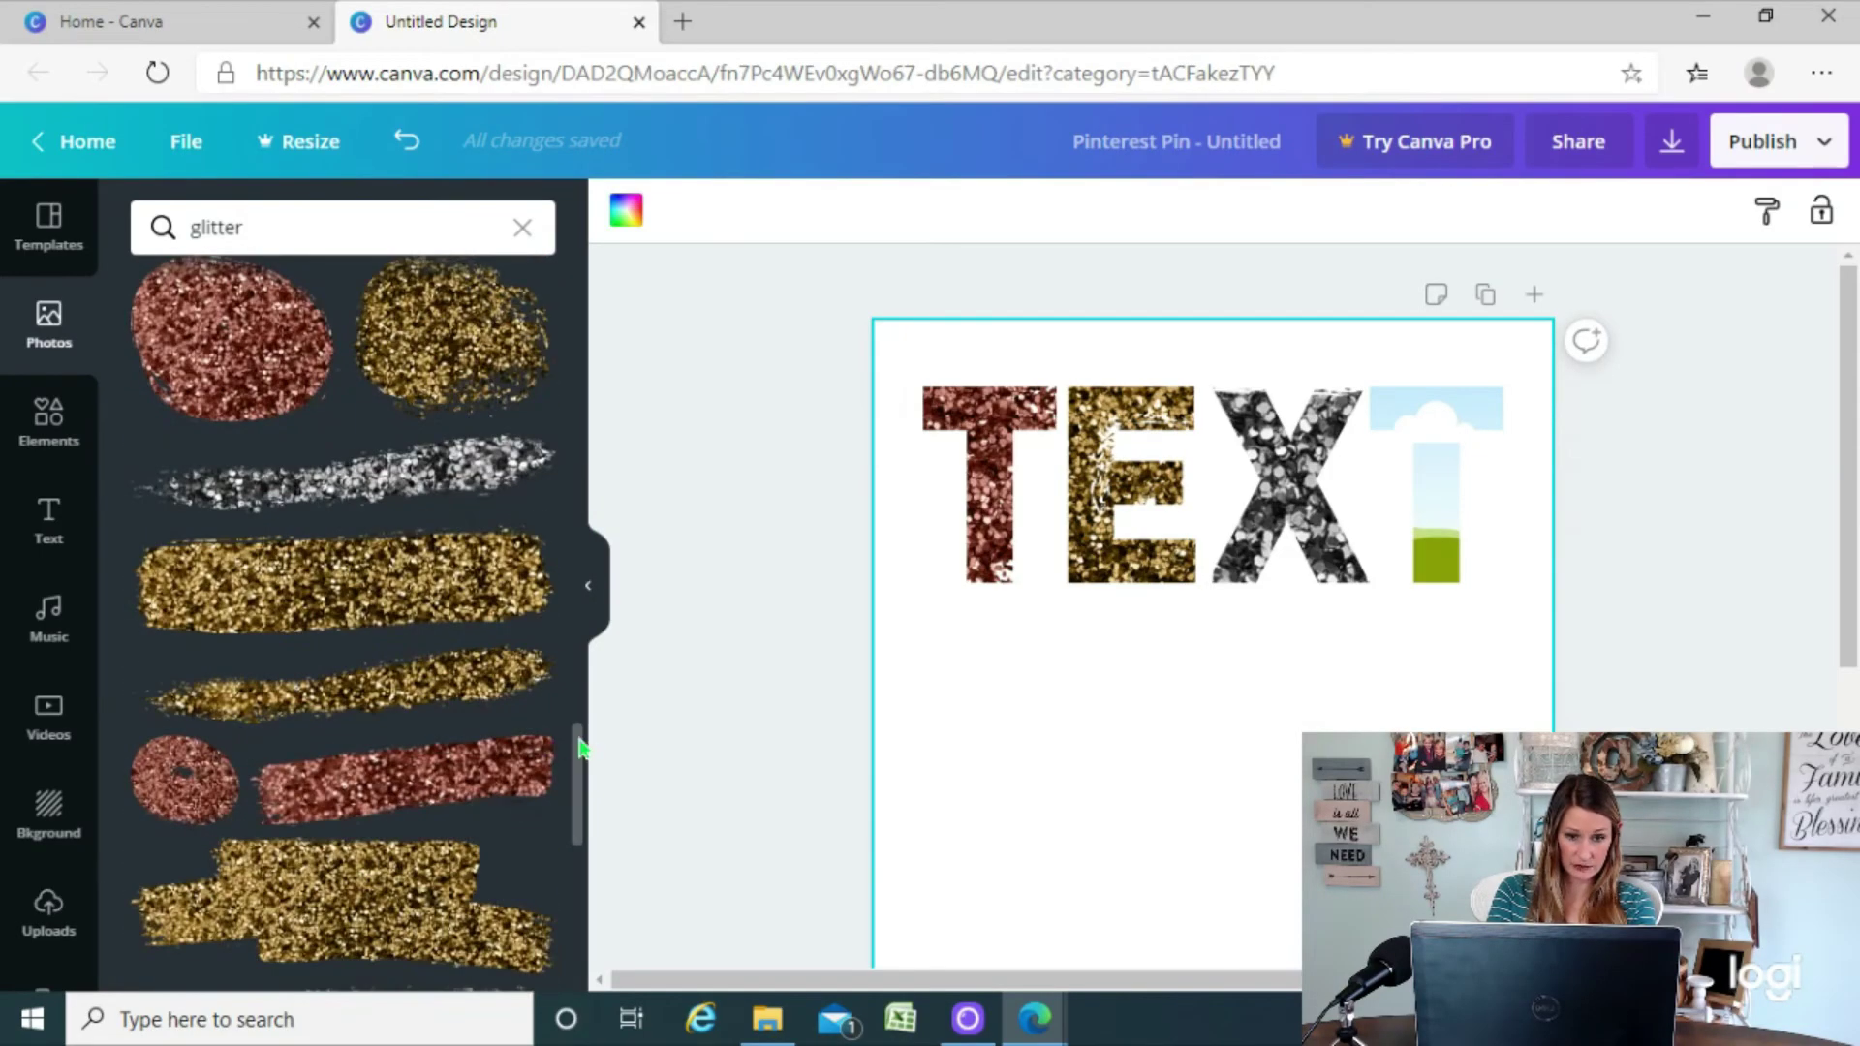
{"action": "scroll", "coordinate": [580, 746], "scroll_direction": "down", "scroll_amount": 5}
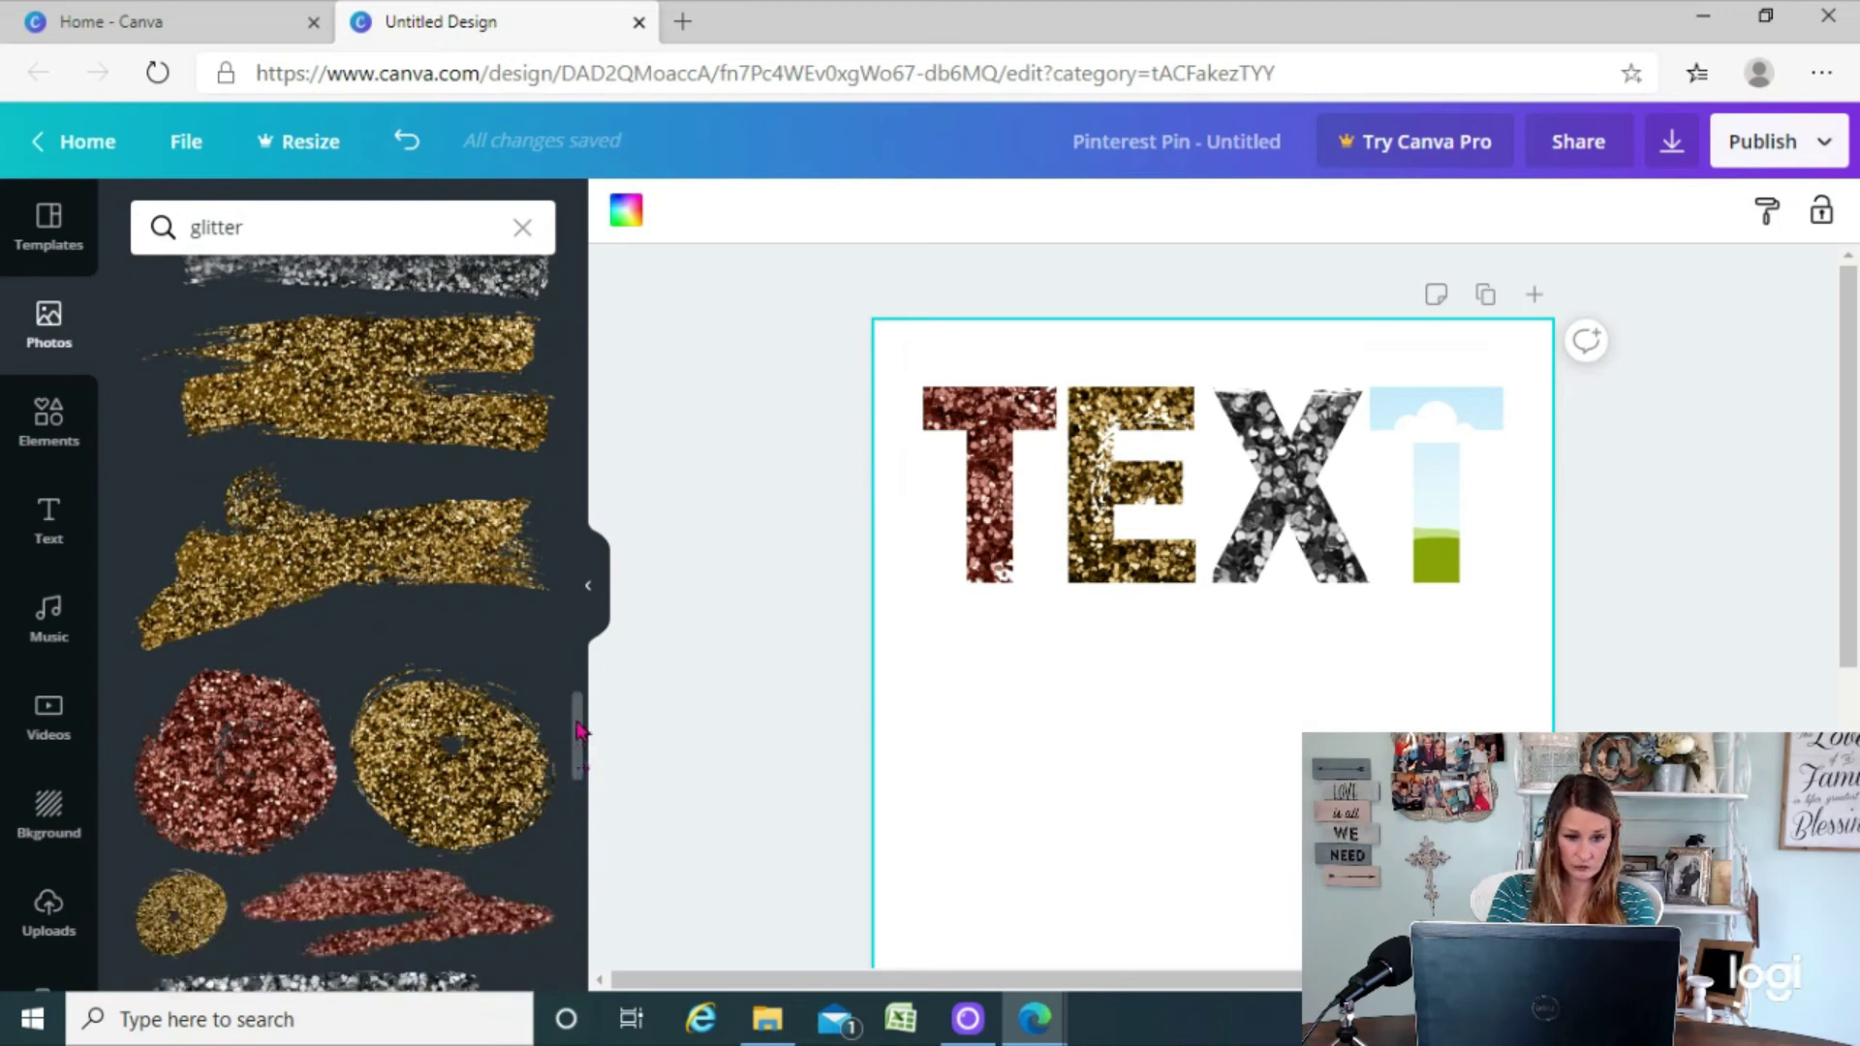
{"action": "left_click_drag", "start_coordinate": [578, 733], "coordinate": [572, 962]}
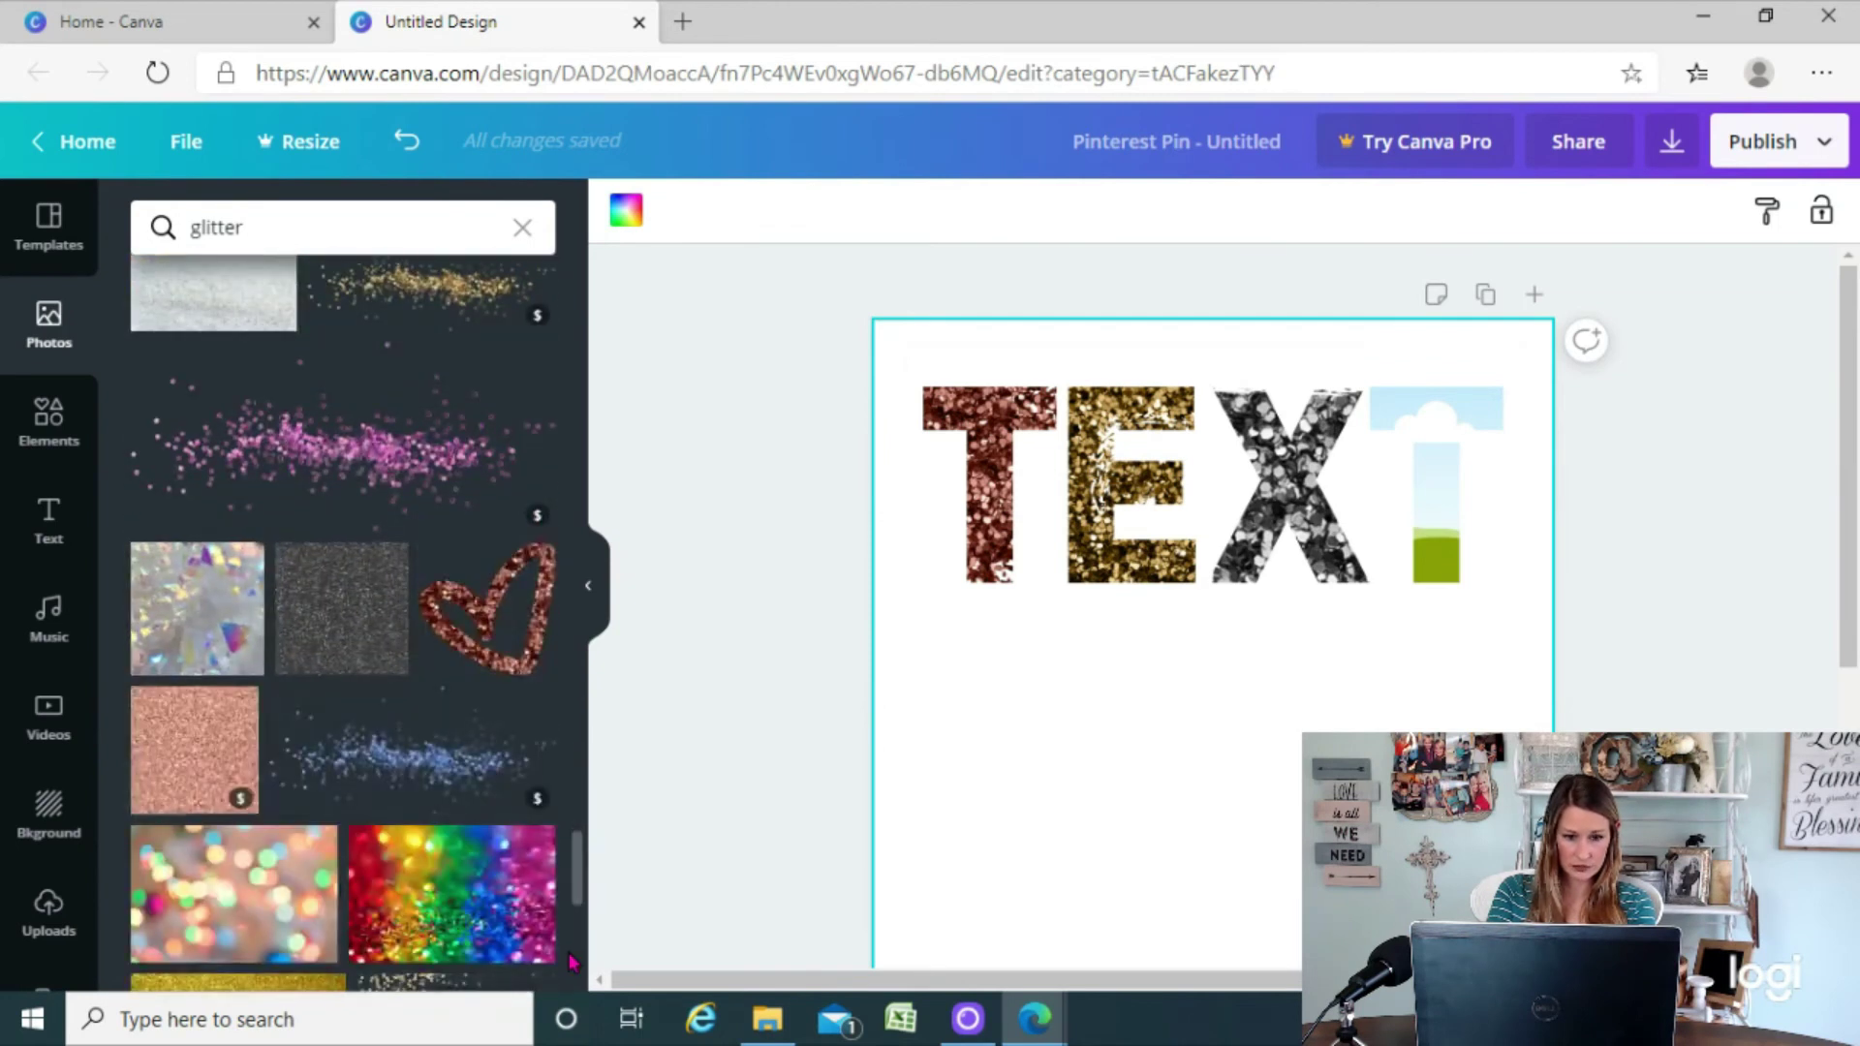
{"action": "left_click", "coordinate": [484, 896]}
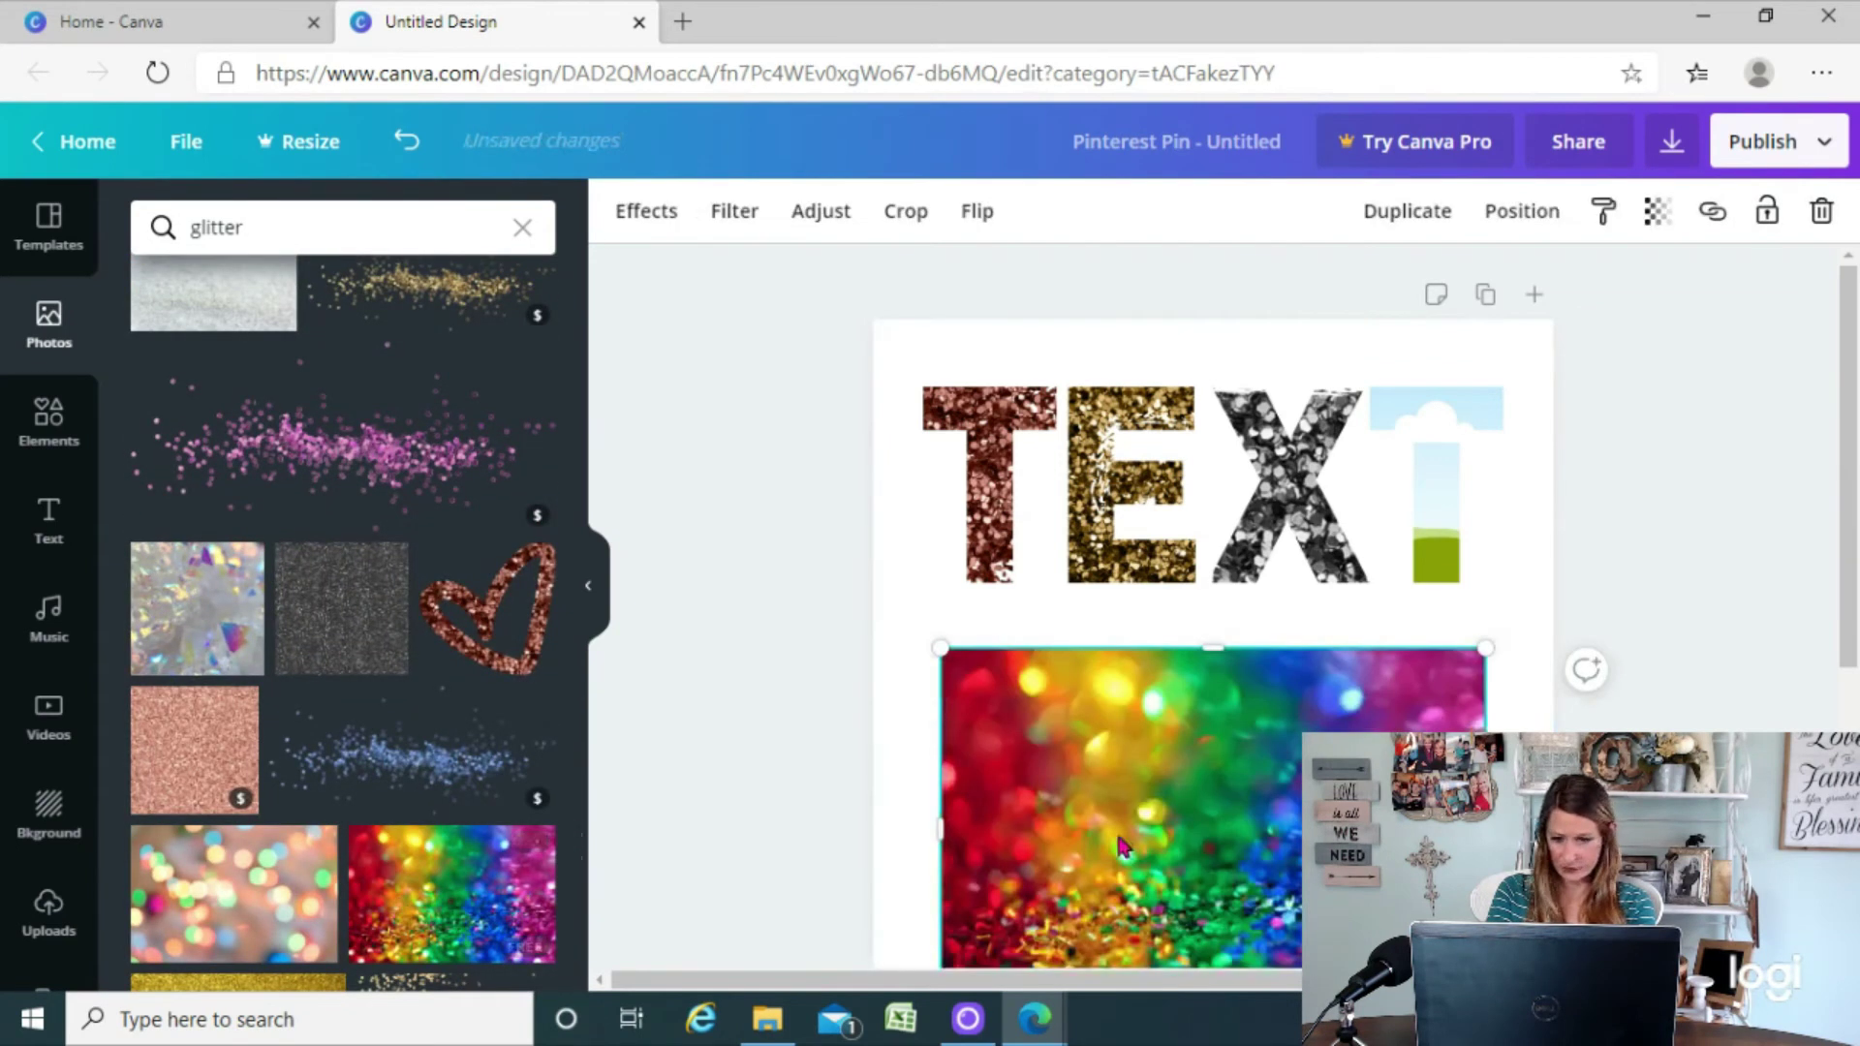
{"action": "left_click_drag", "start_coordinate": [1119, 846], "coordinate": [1557, 485]}
{"action": "double_click", "coordinate": [1439, 460]}
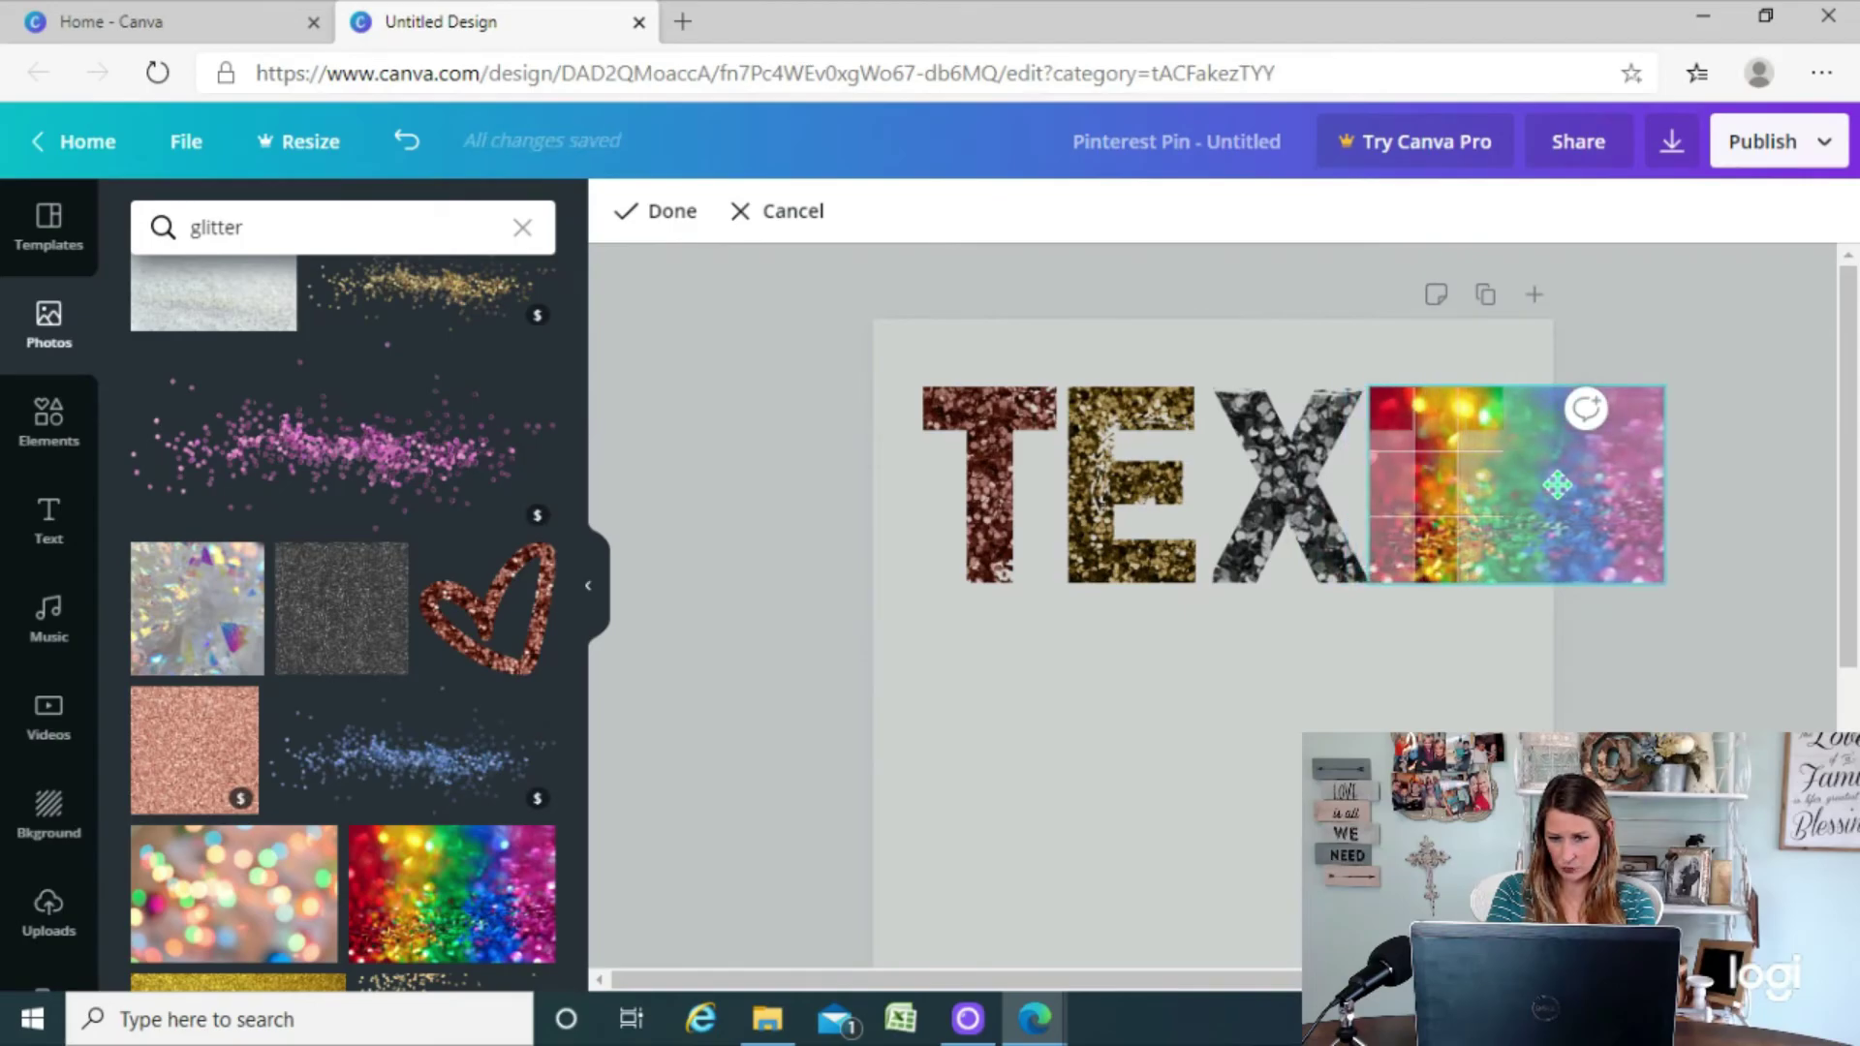
{"action": "left_click", "coordinate": [1415, 663]}
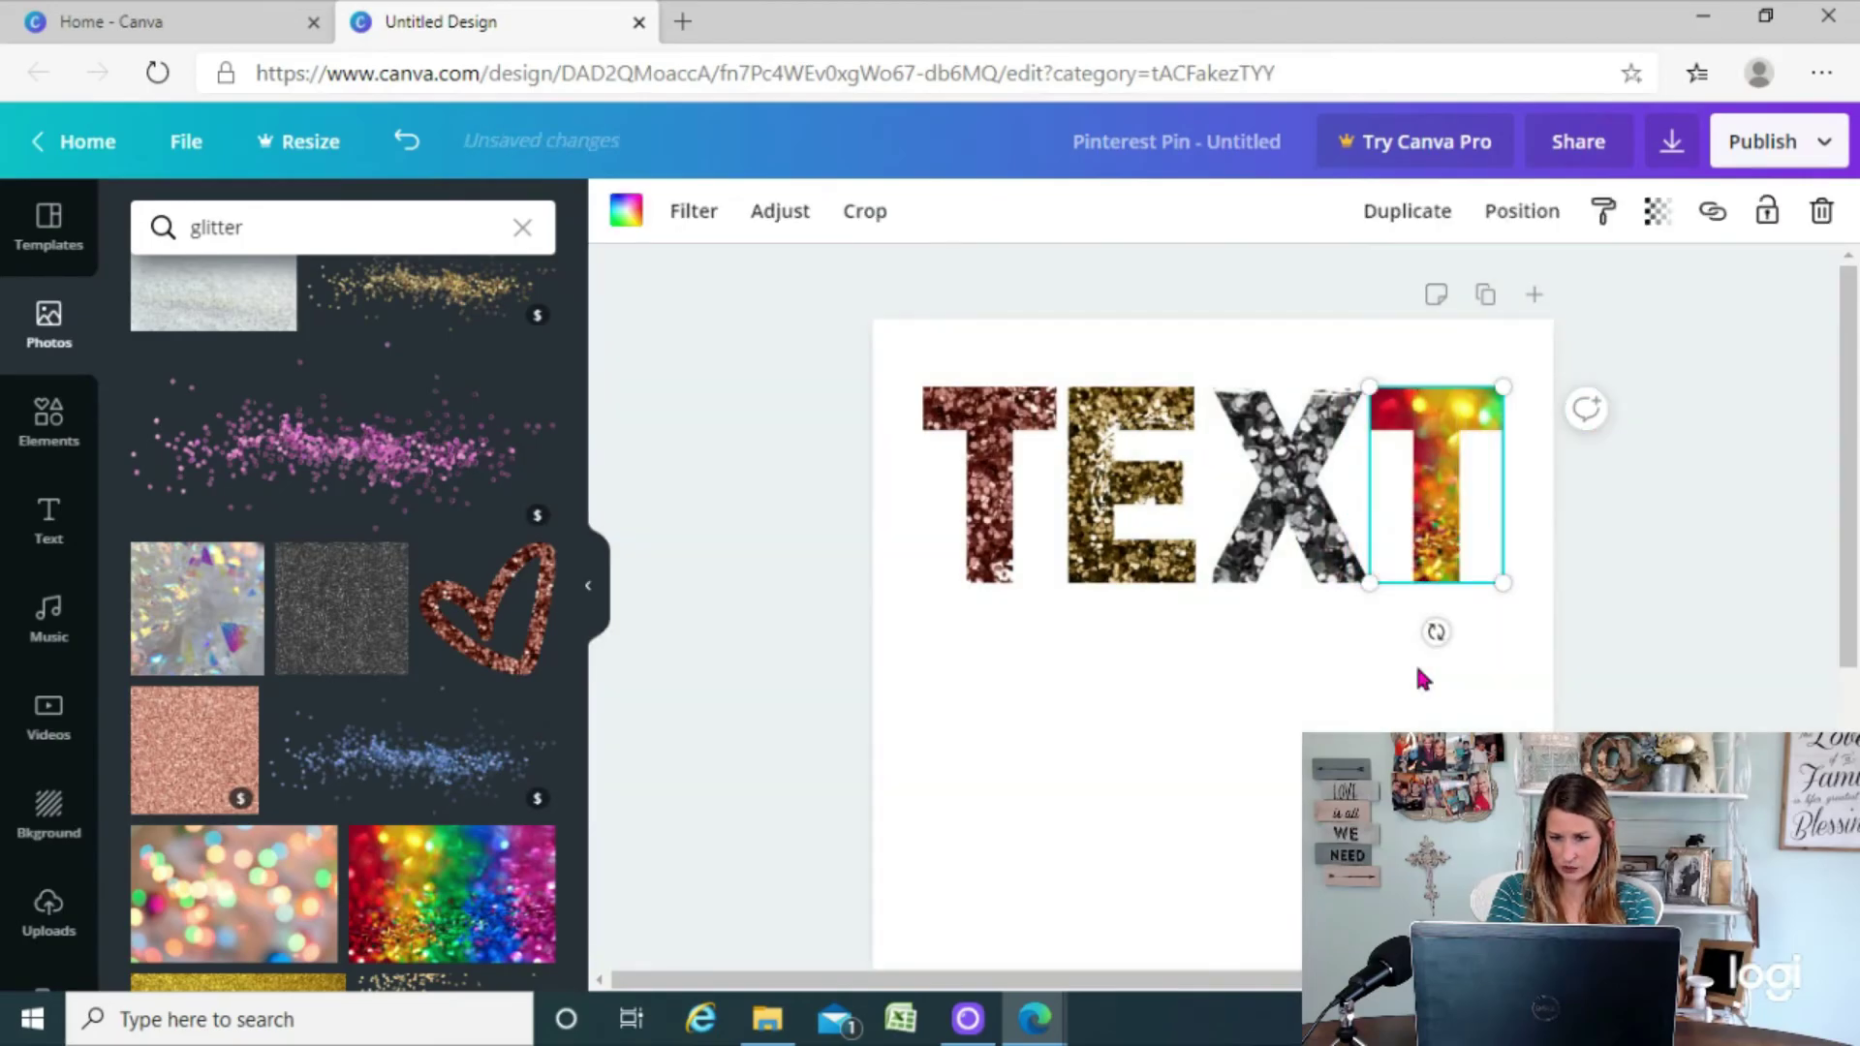
{"action": "left_click", "coordinate": [1416, 665]}
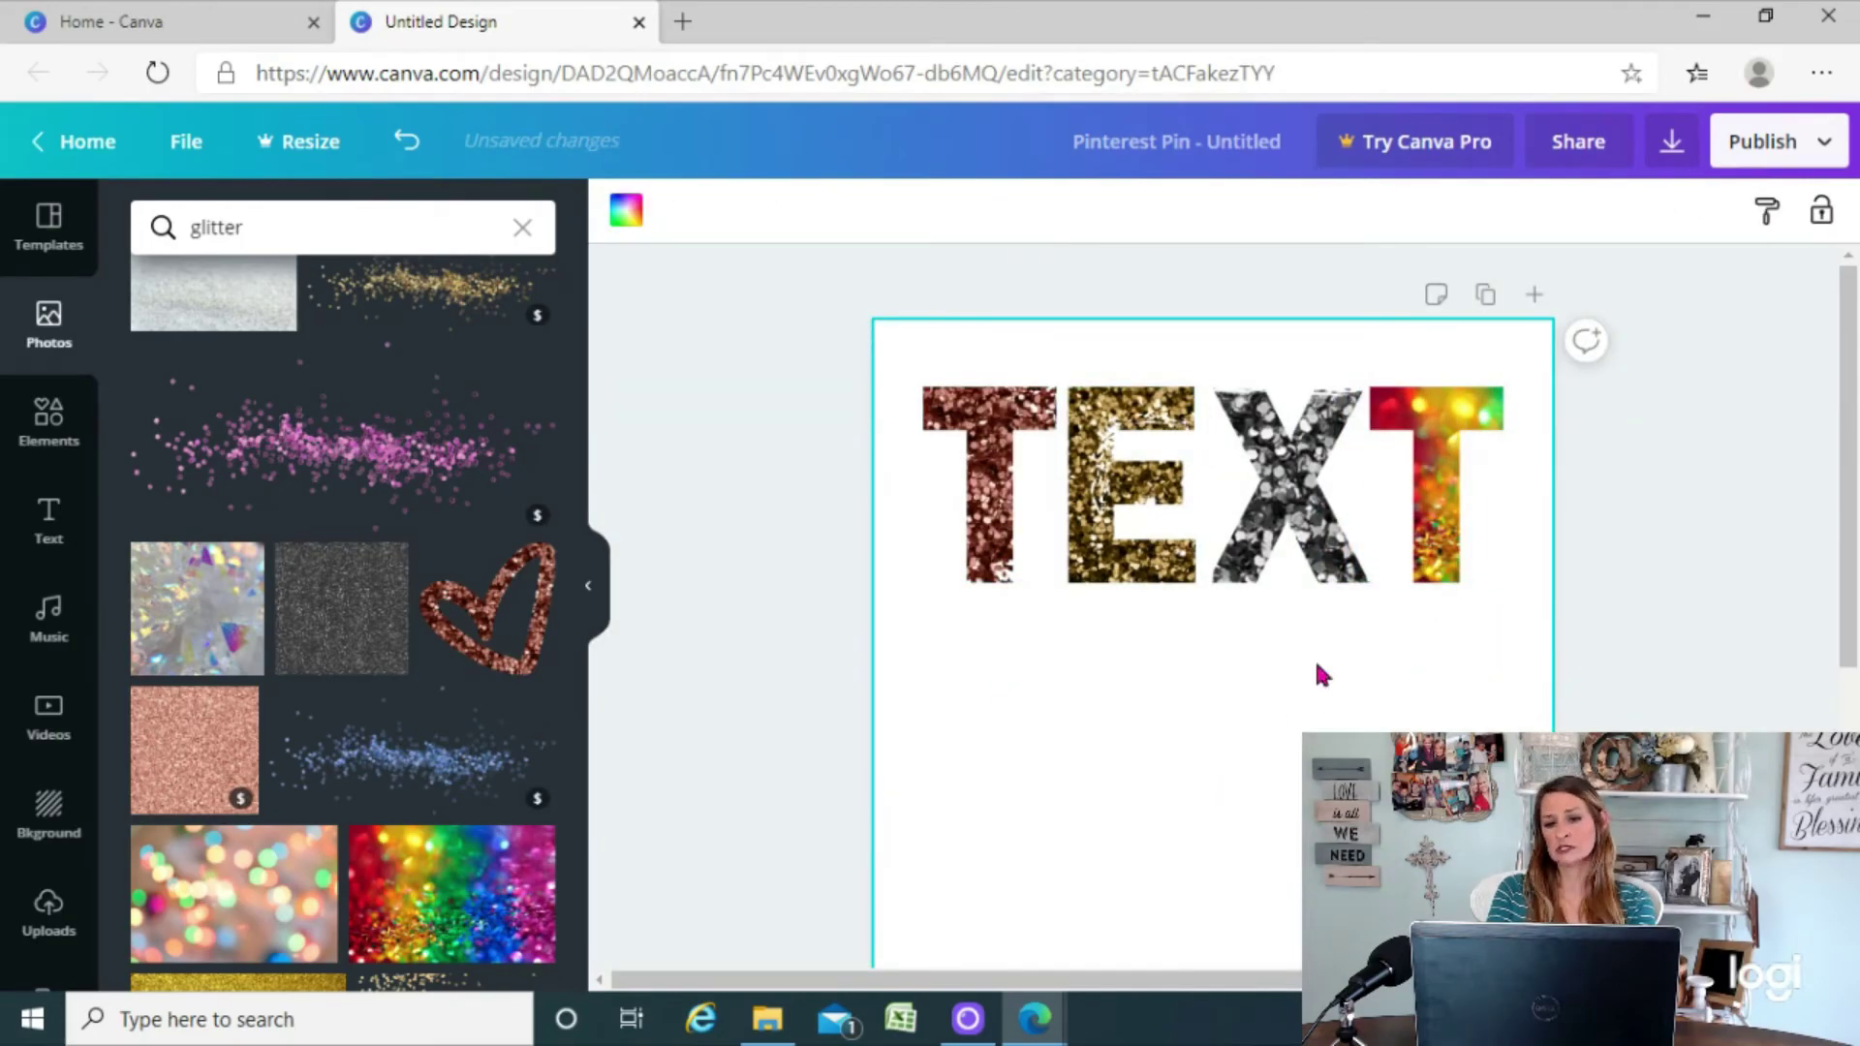
Search Photos for 'foil' and fill the first T with gold foil
{"action": "left_click", "coordinate": [313, 220]}
{"action": "type", "text": "foil"}
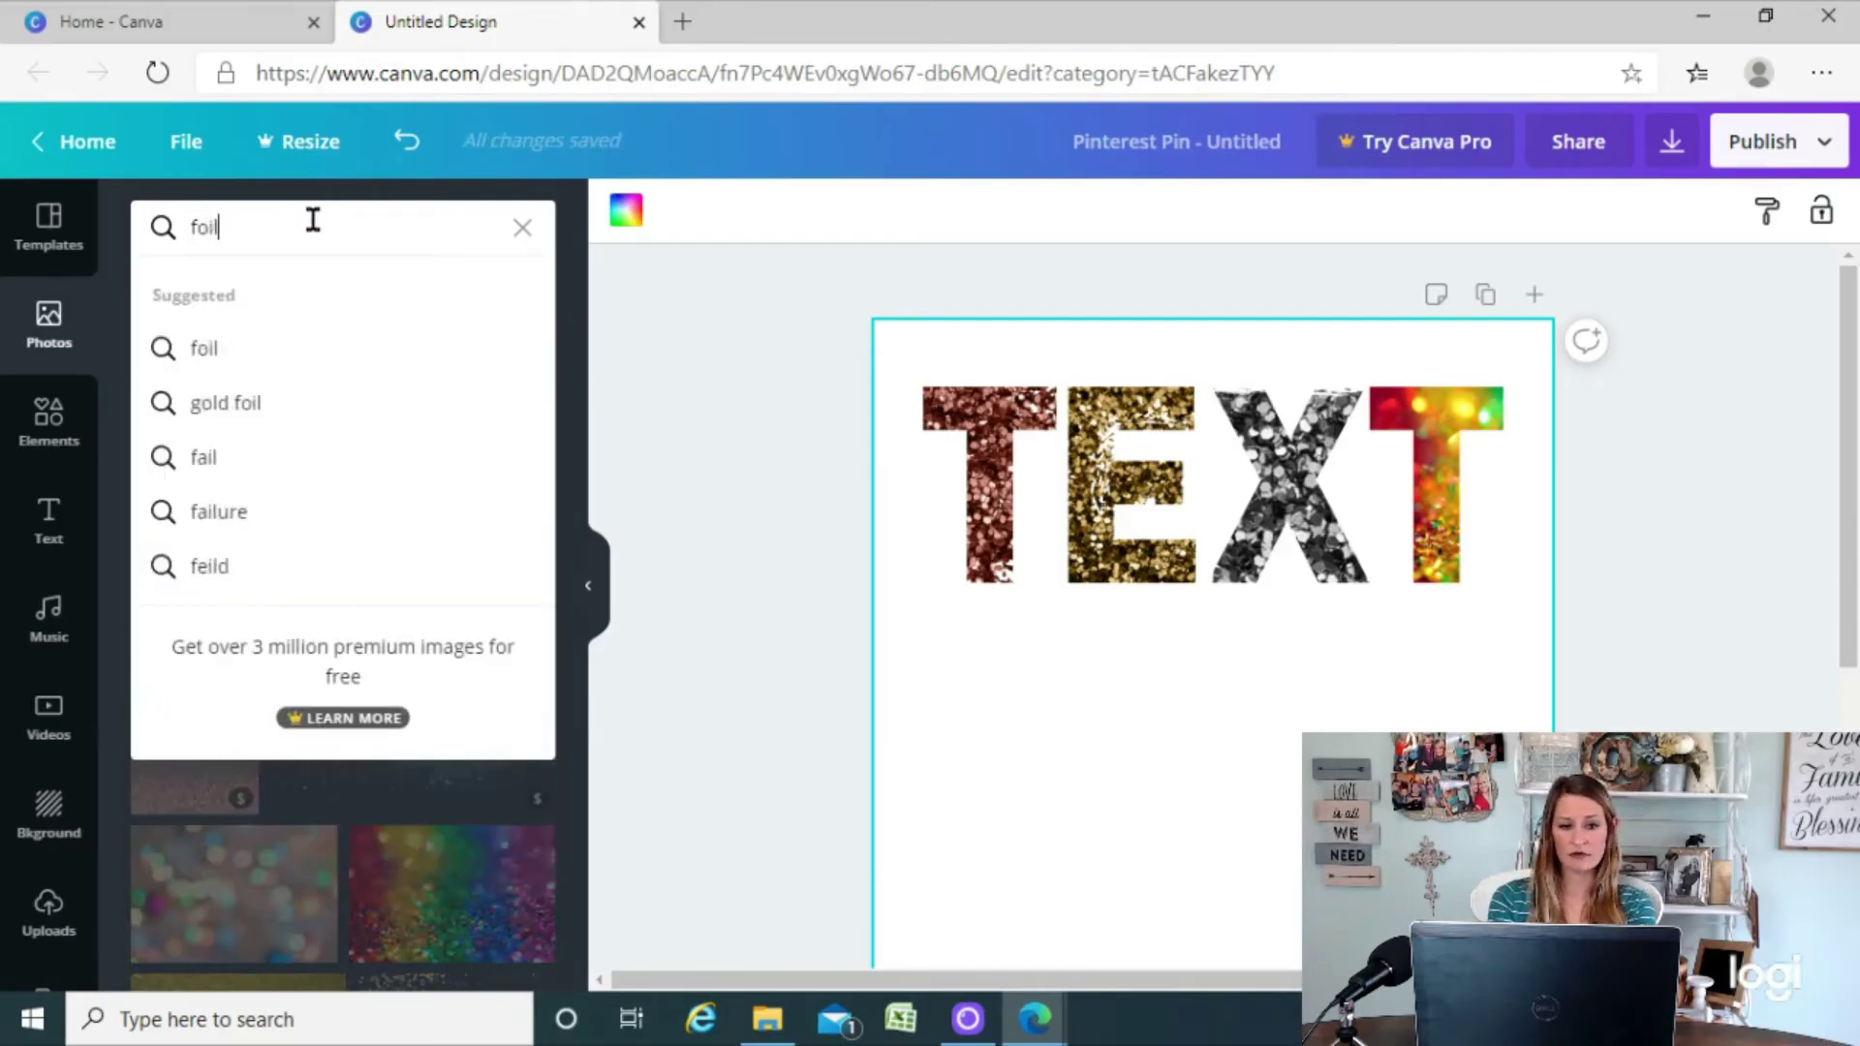
{"action": "key", "text": "Return"}
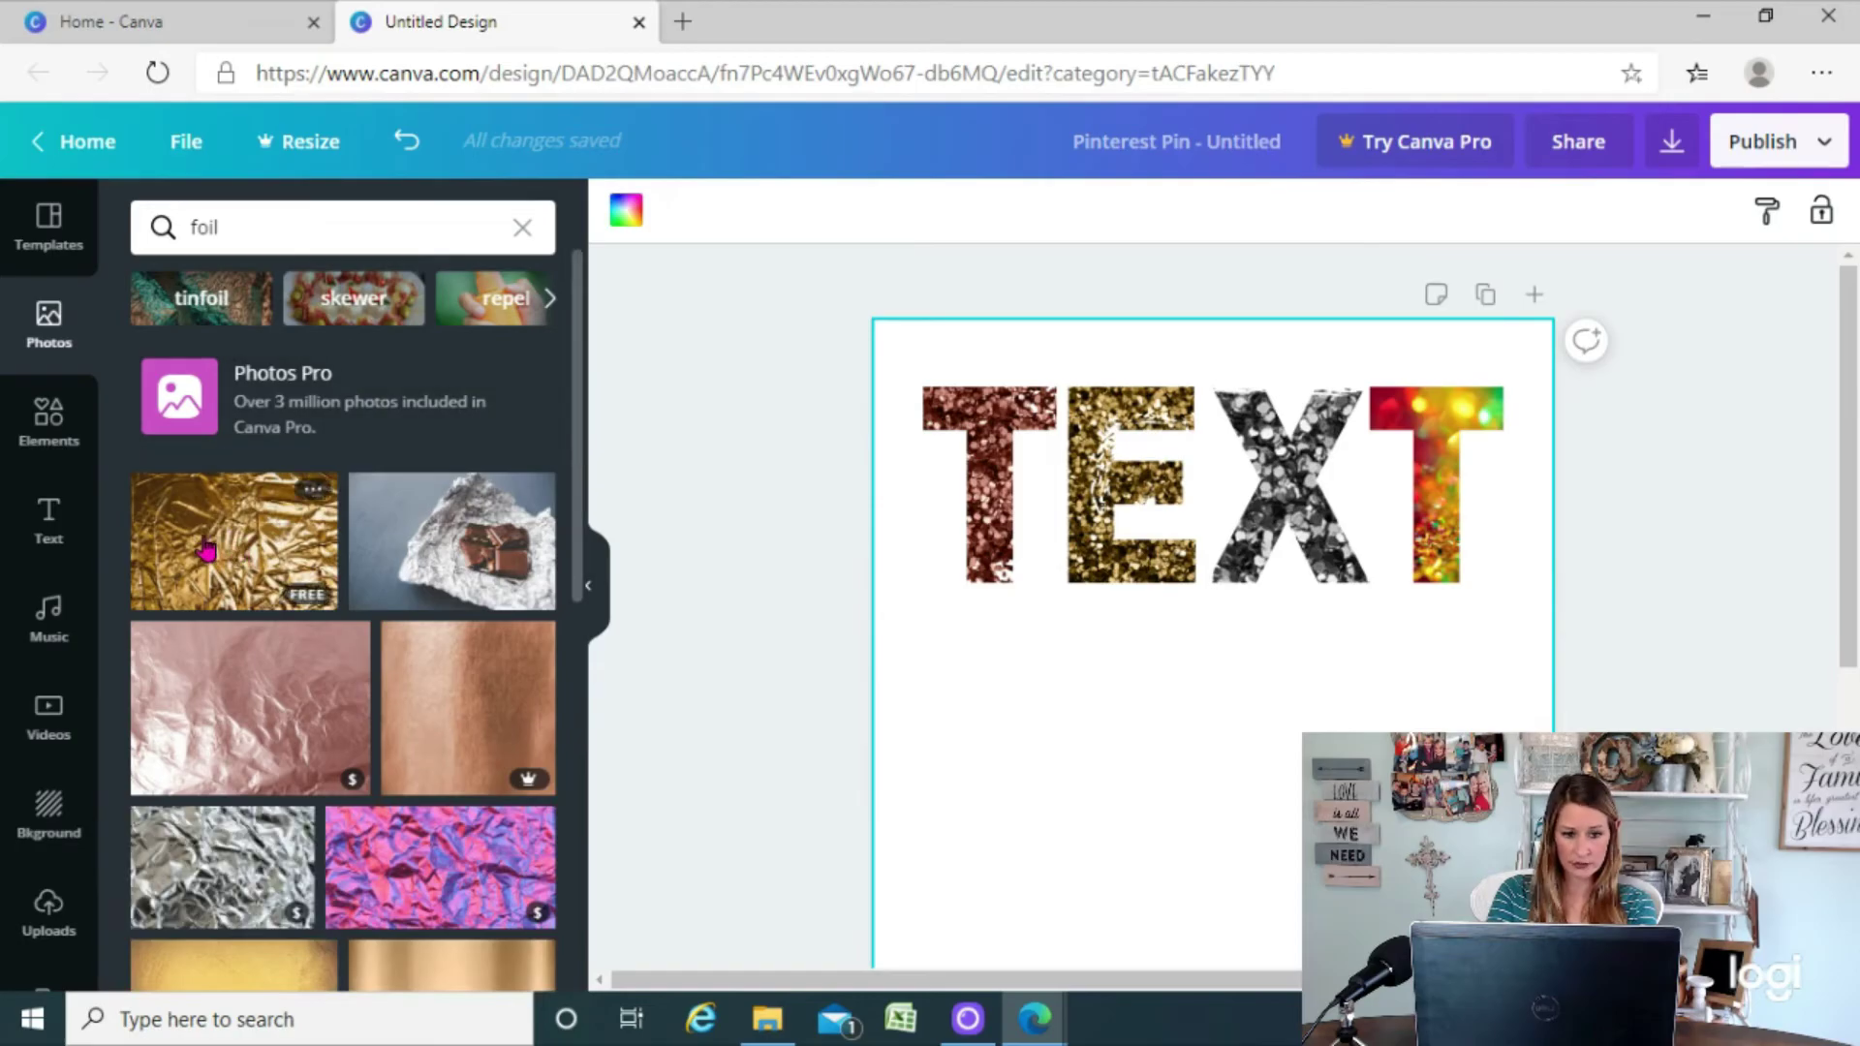
{"action": "left_click_drag", "start_coordinate": [206, 549], "coordinate": [980, 419]}
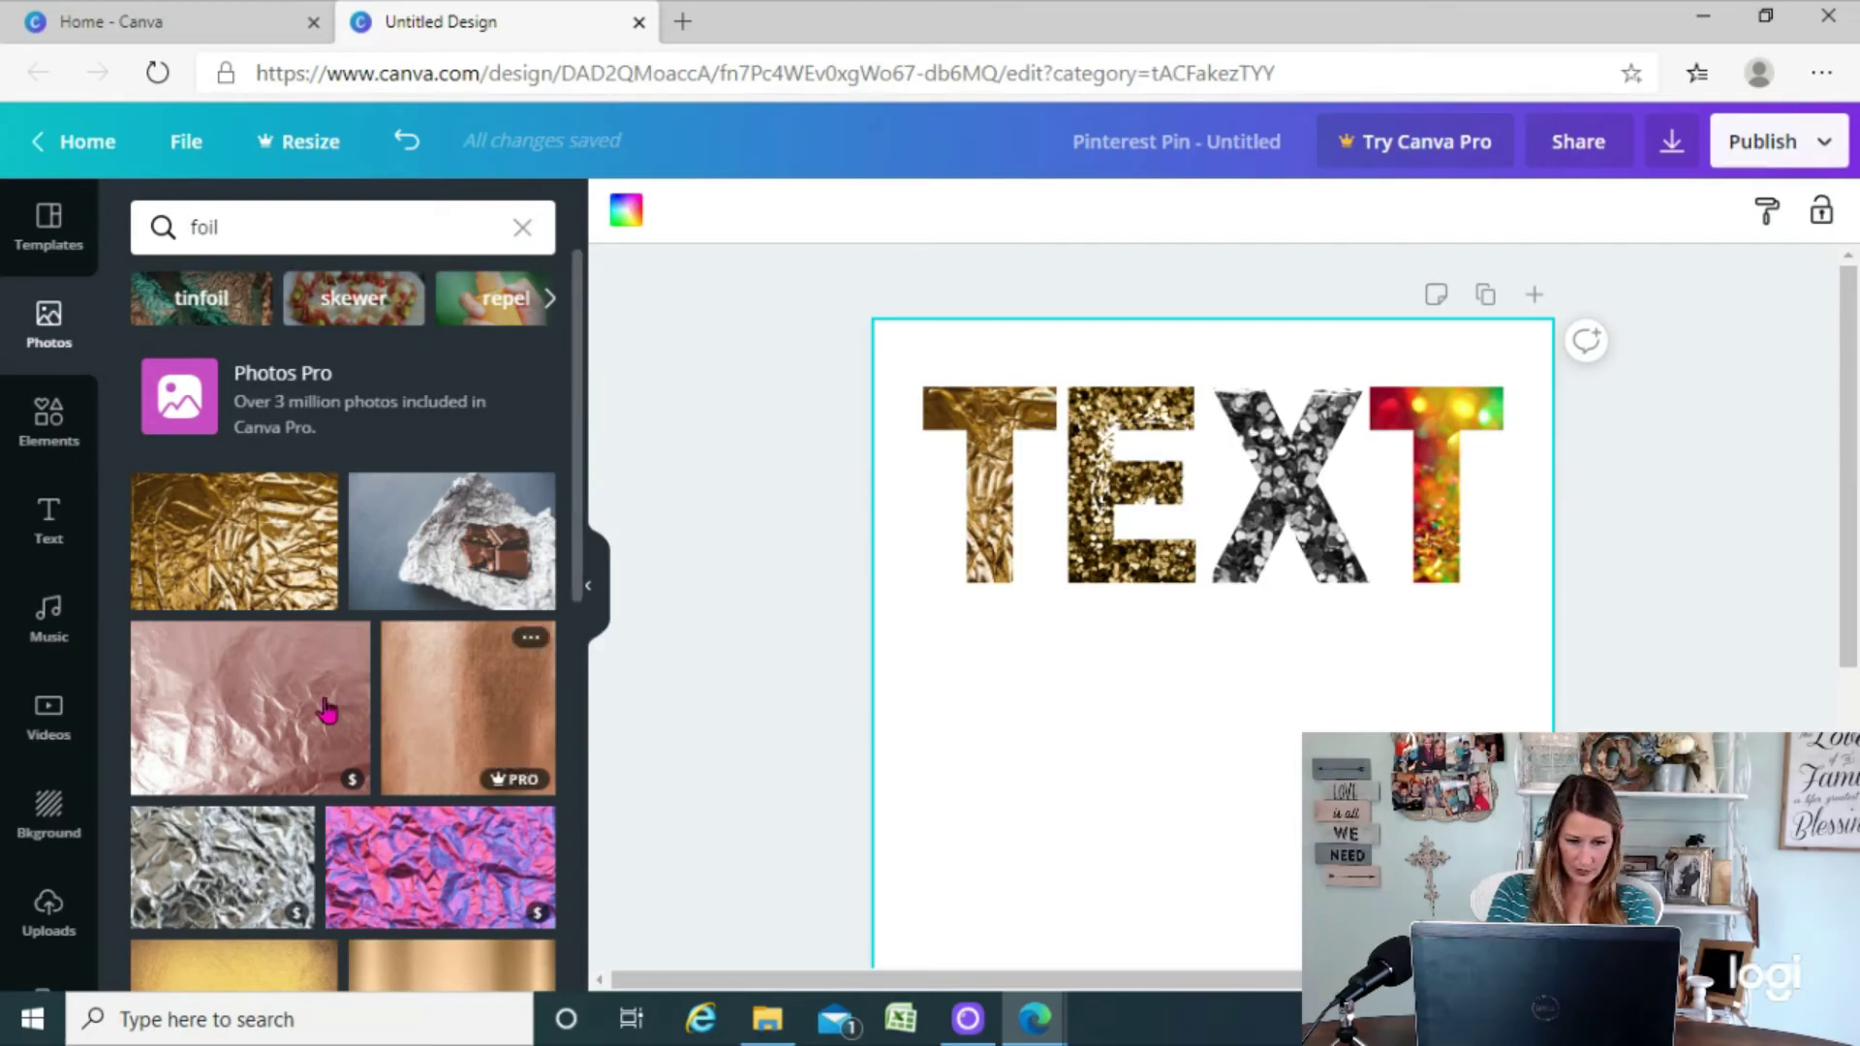
Try and delete rose-gold and lavender foil photos, then fill the E with silver foil
{"action": "left_click", "coordinate": [223, 710]}
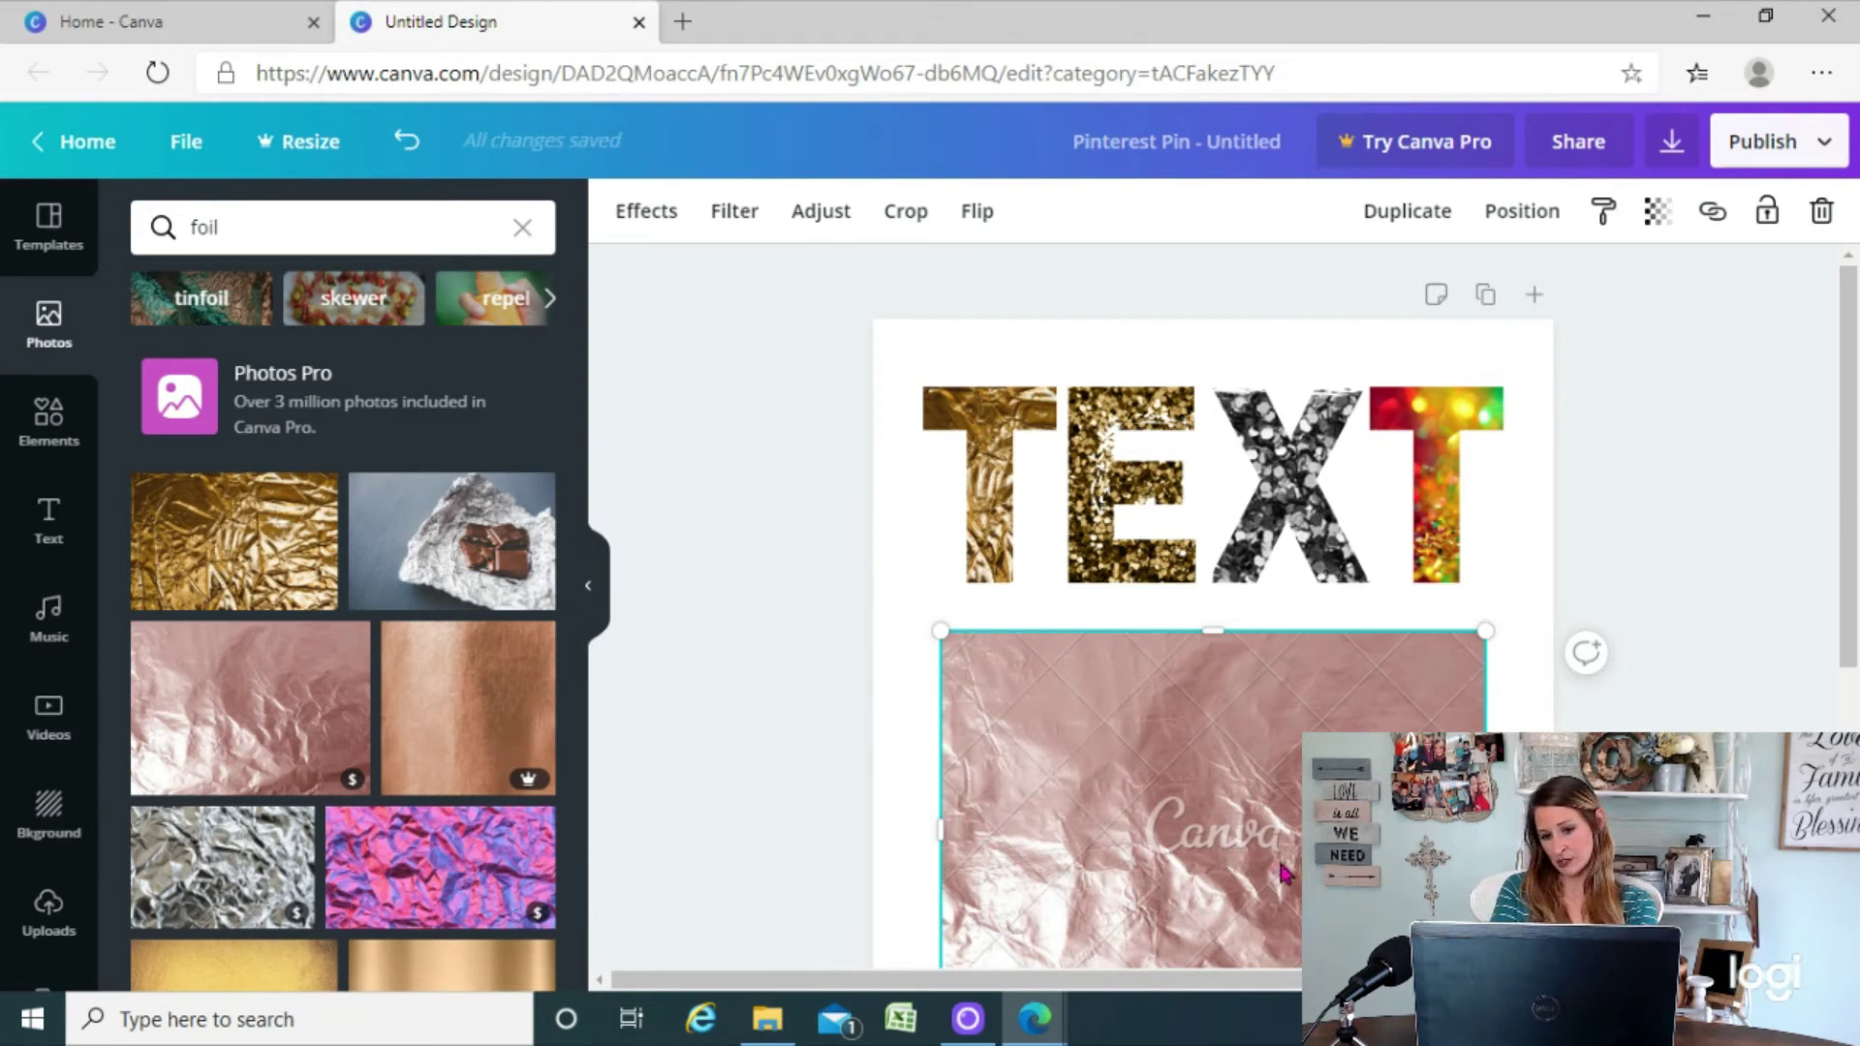
{"action": "key", "text": "Delete"}
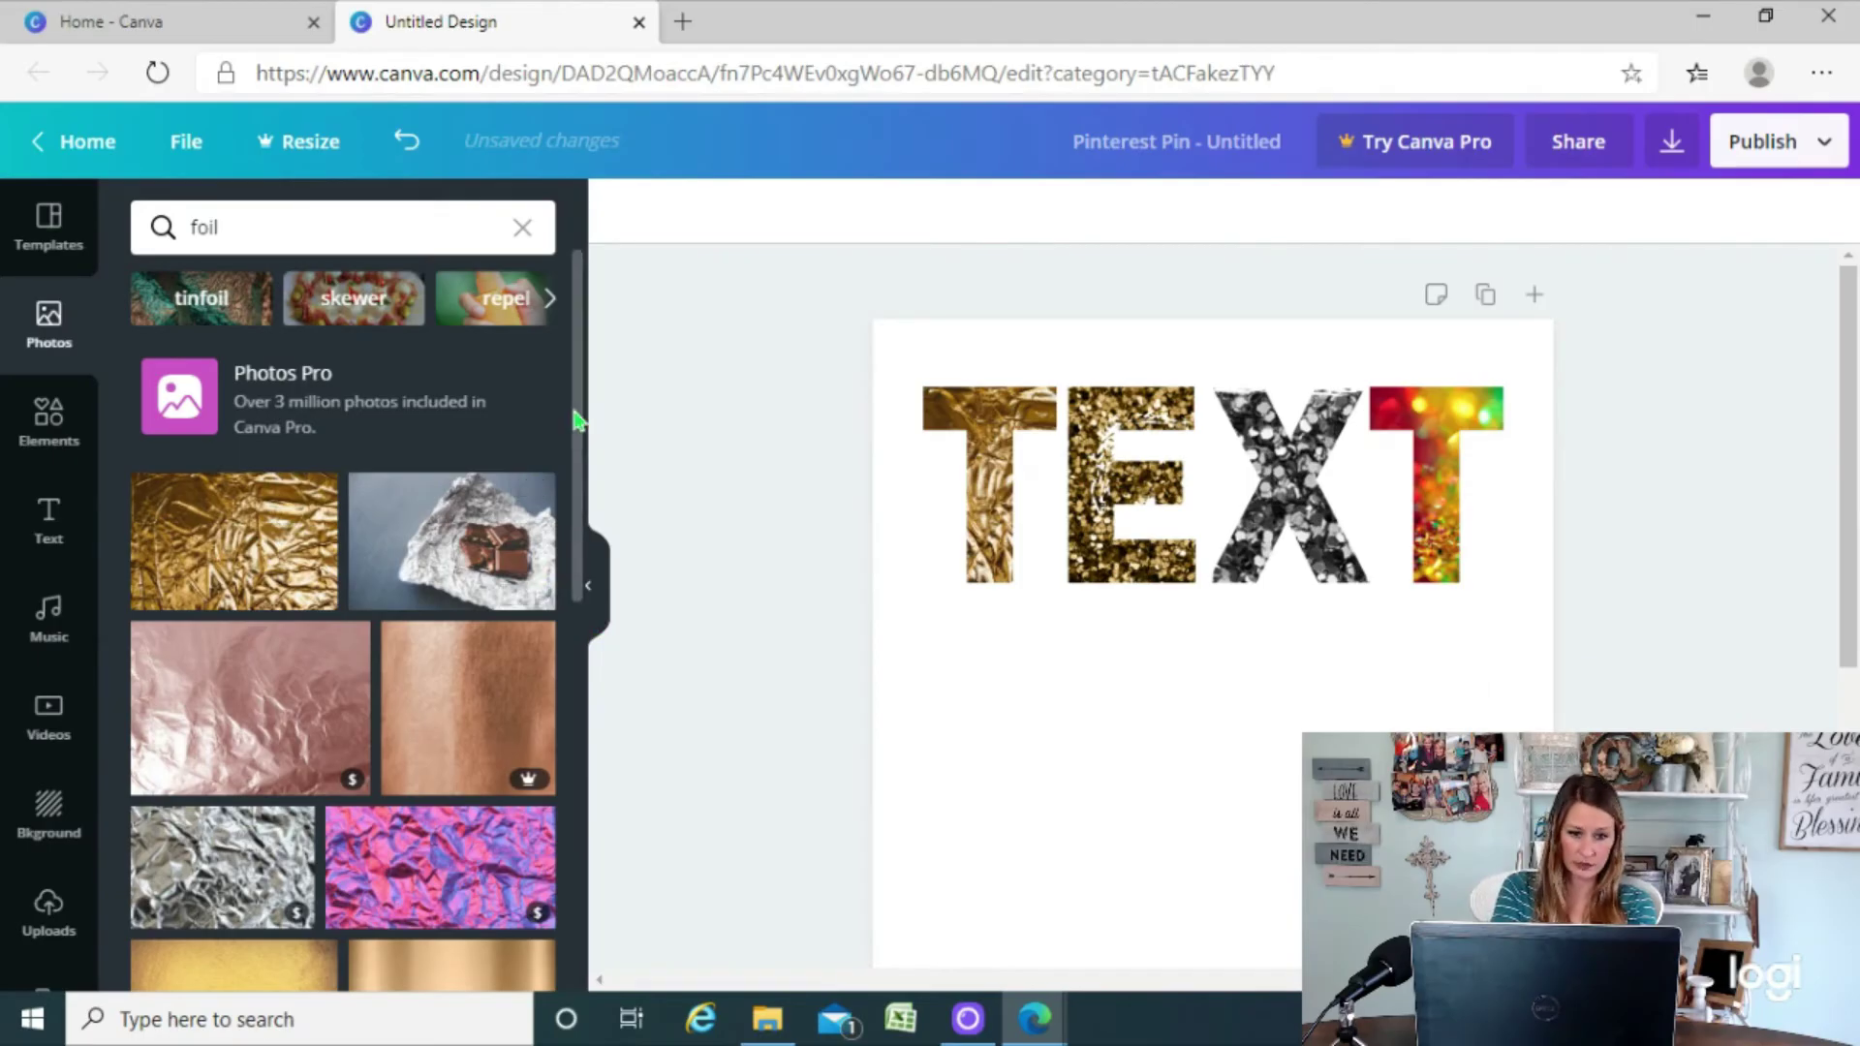
{"action": "left_click_drag", "start_coordinate": [574, 422], "coordinate": [571, 615]}
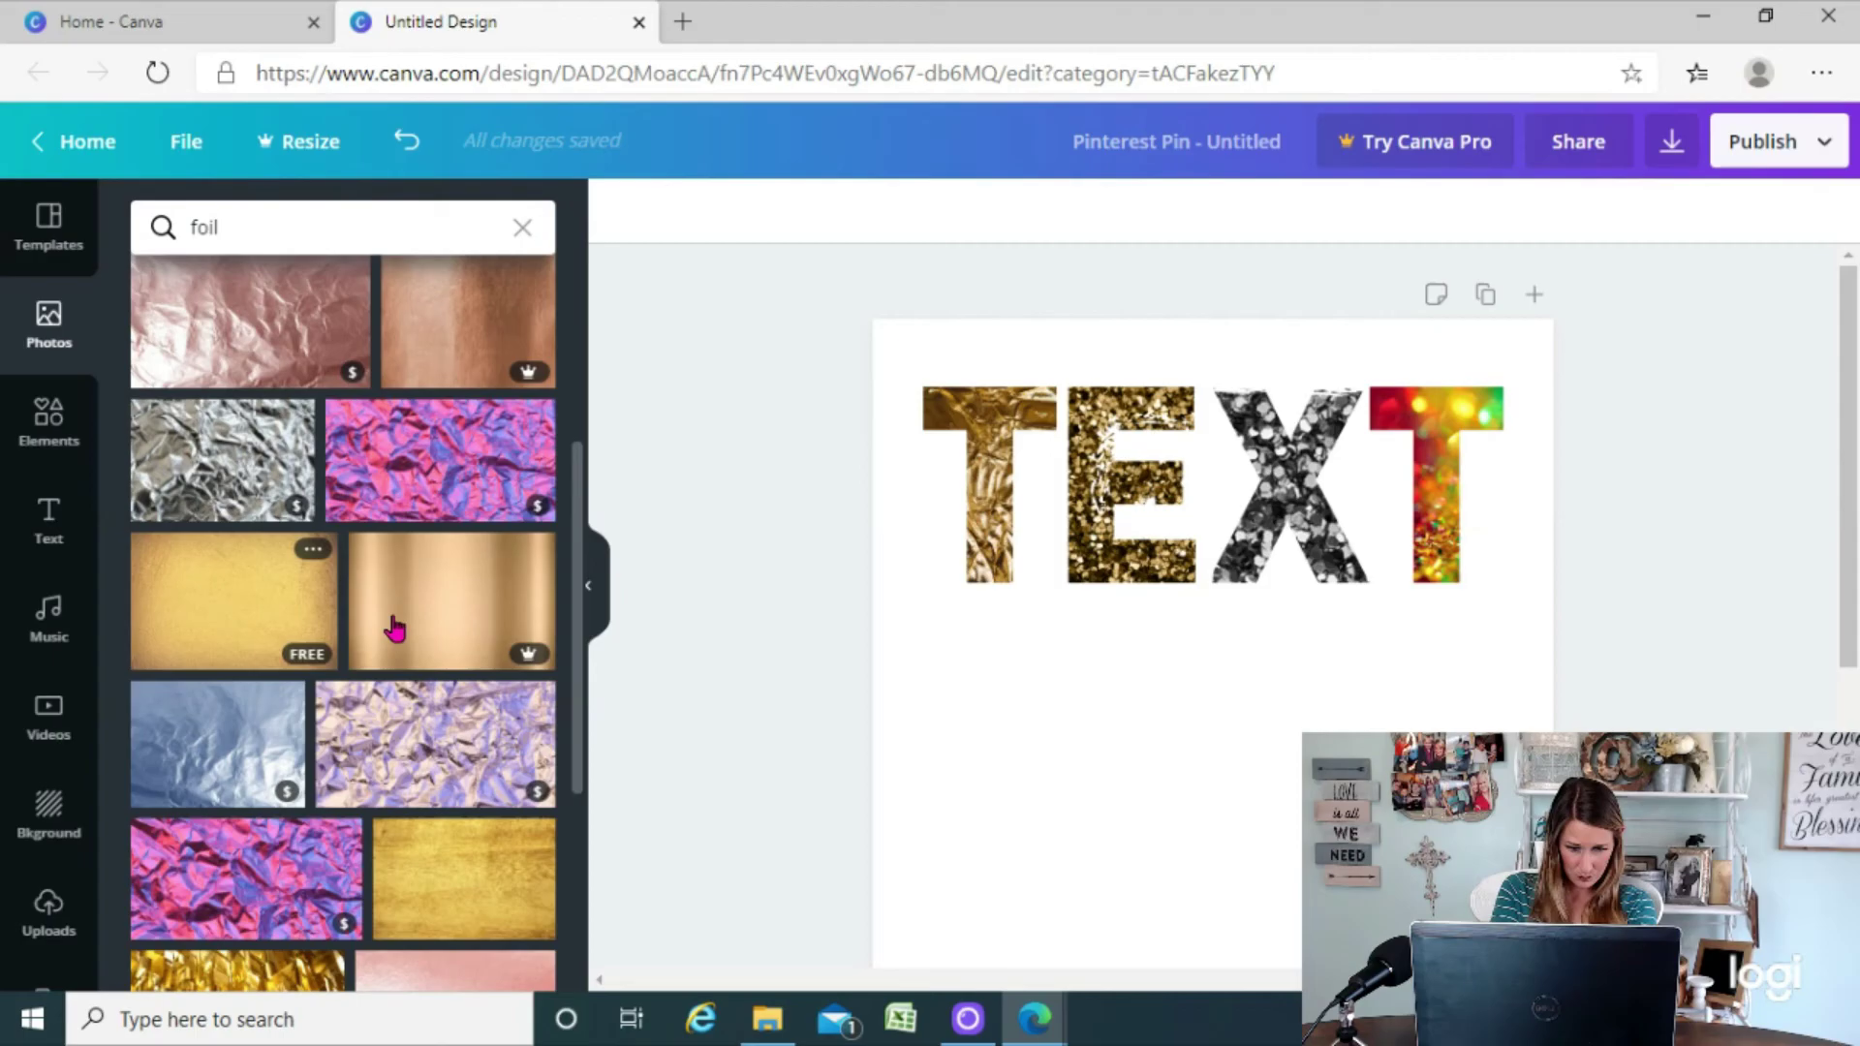
{"action": "left_click", "coordinate": [452, 741]}
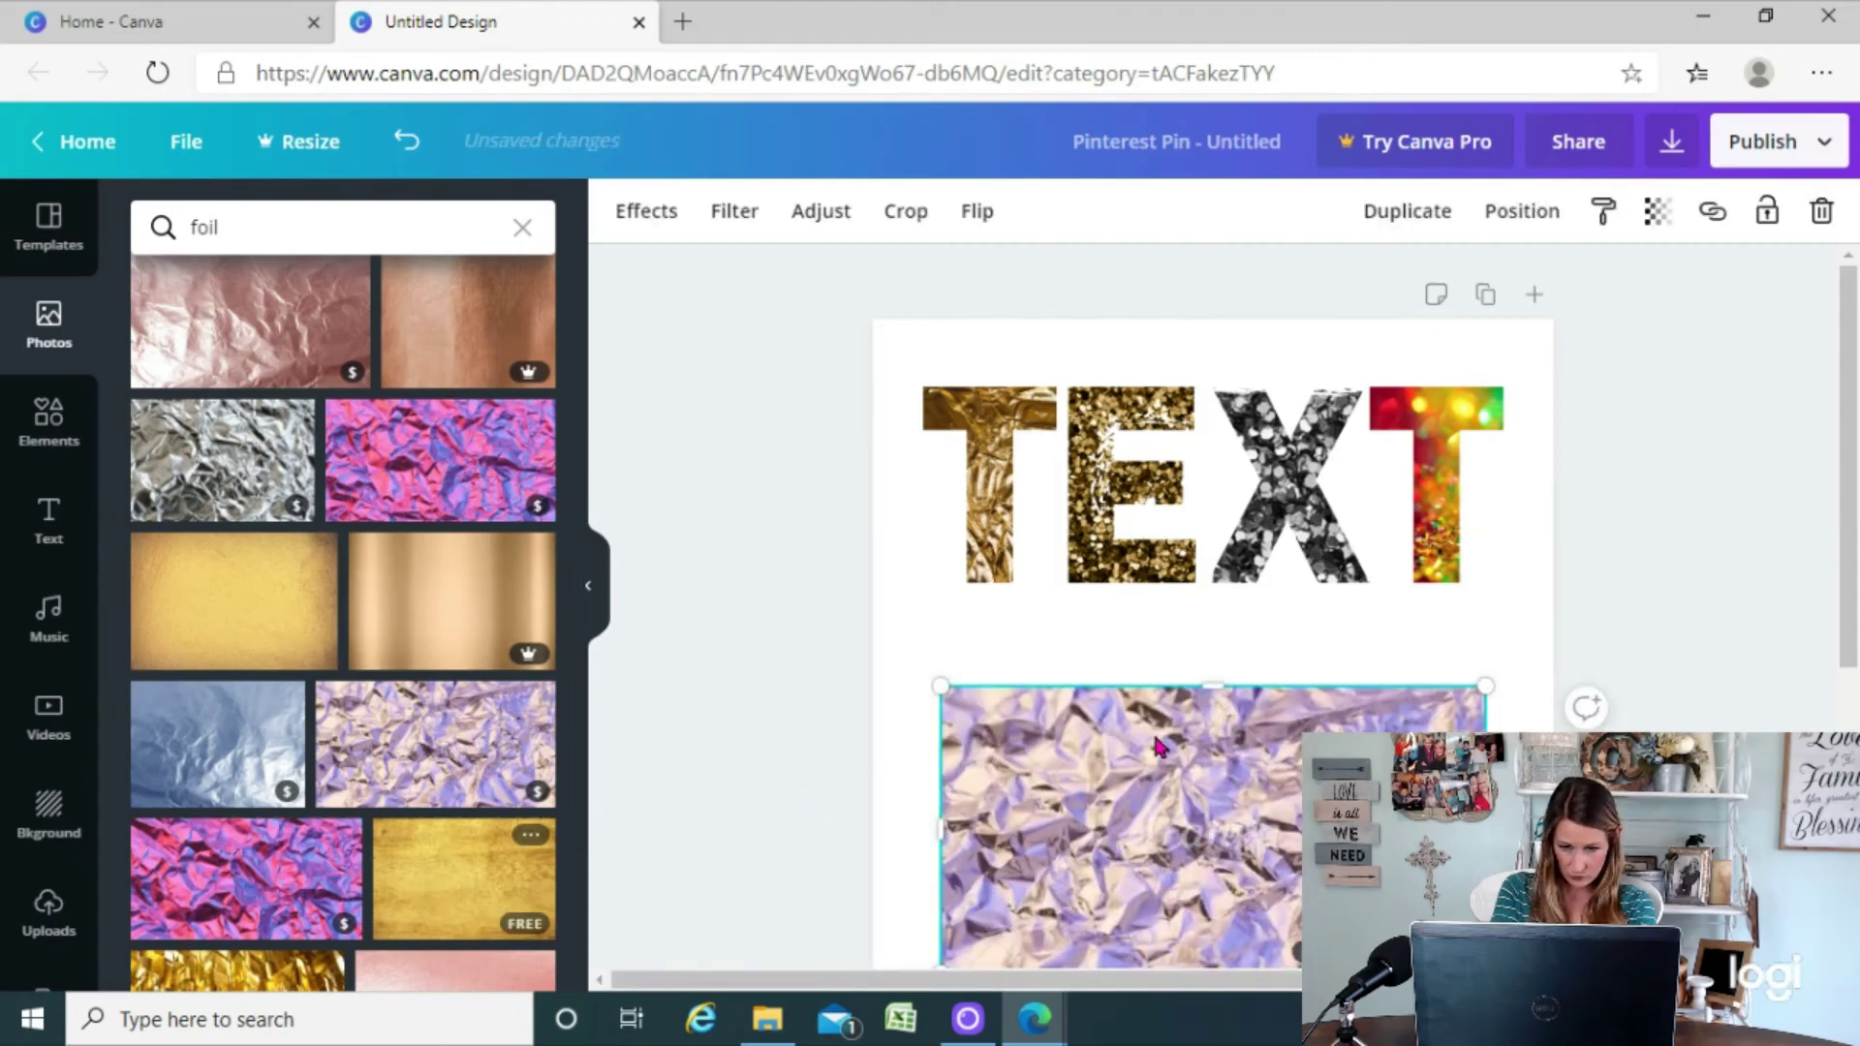
{"action": "key", "text": "Delete"}
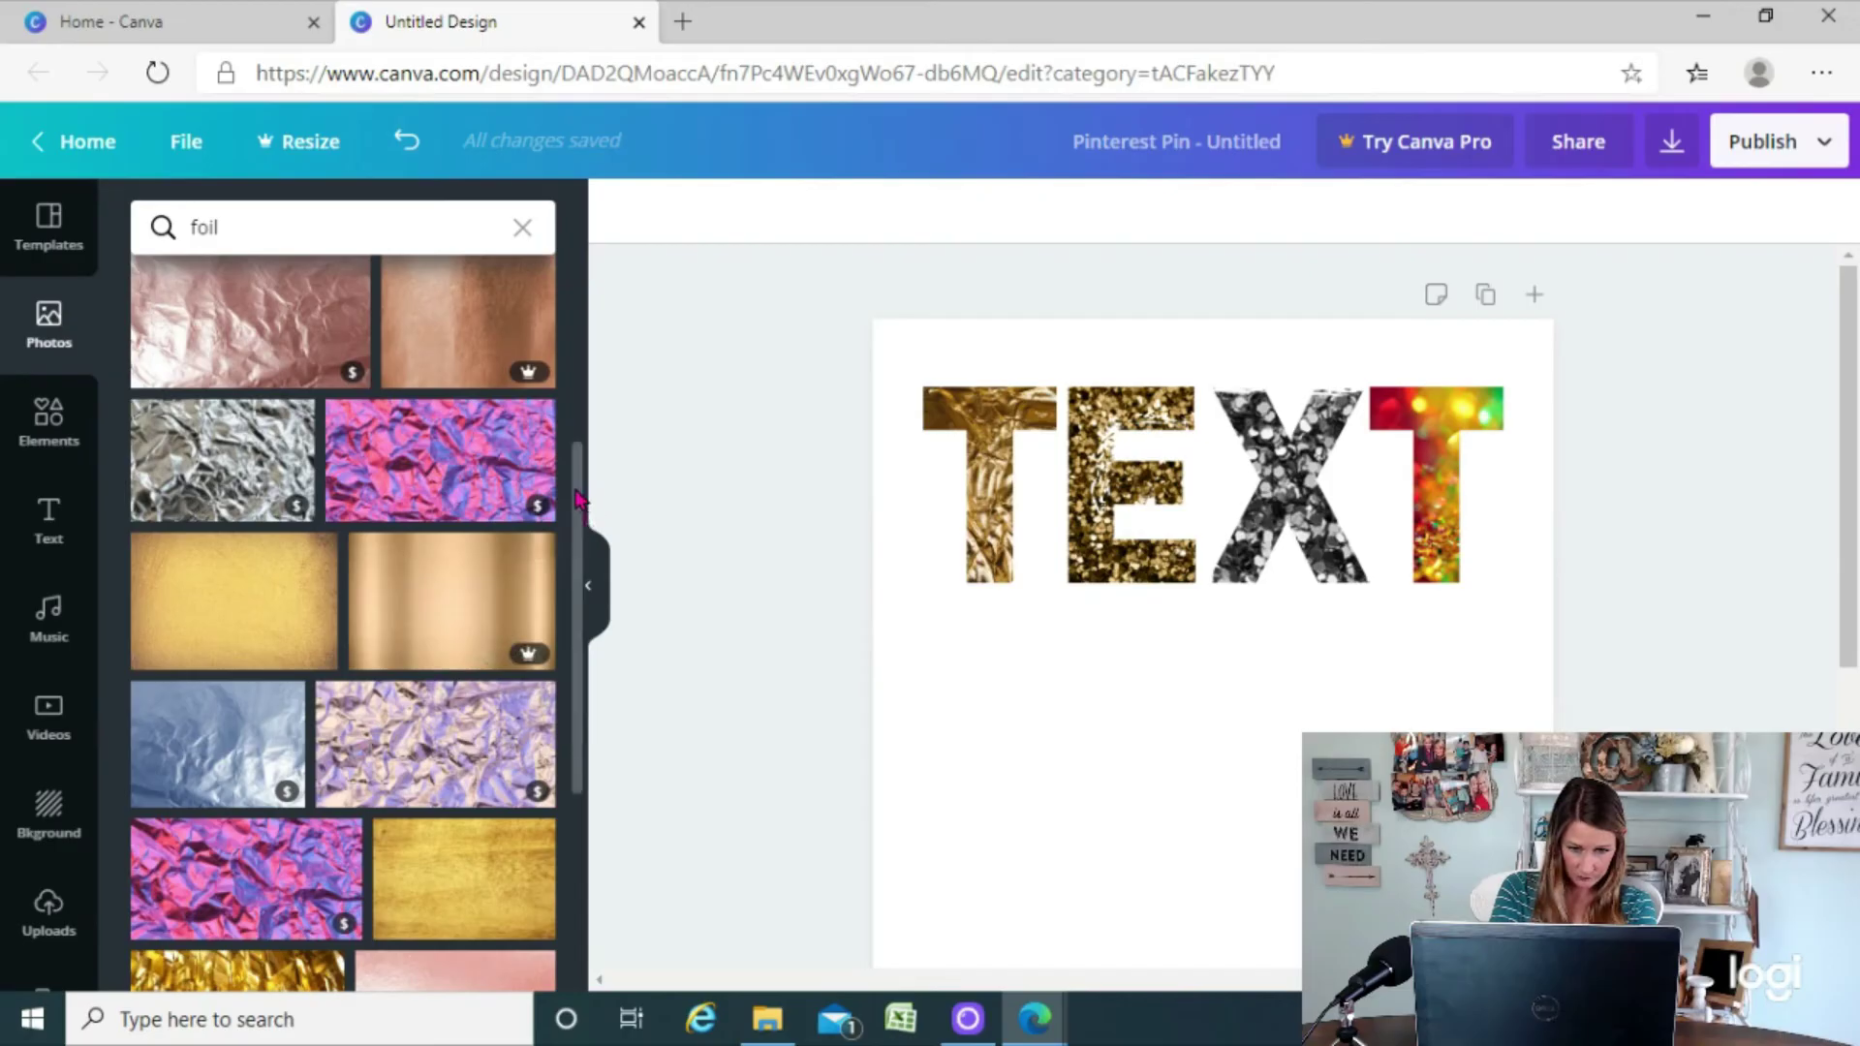
{"action": "left_click_drag", "start_coordinate": [572, 498], "coordinate": [583, 787]}
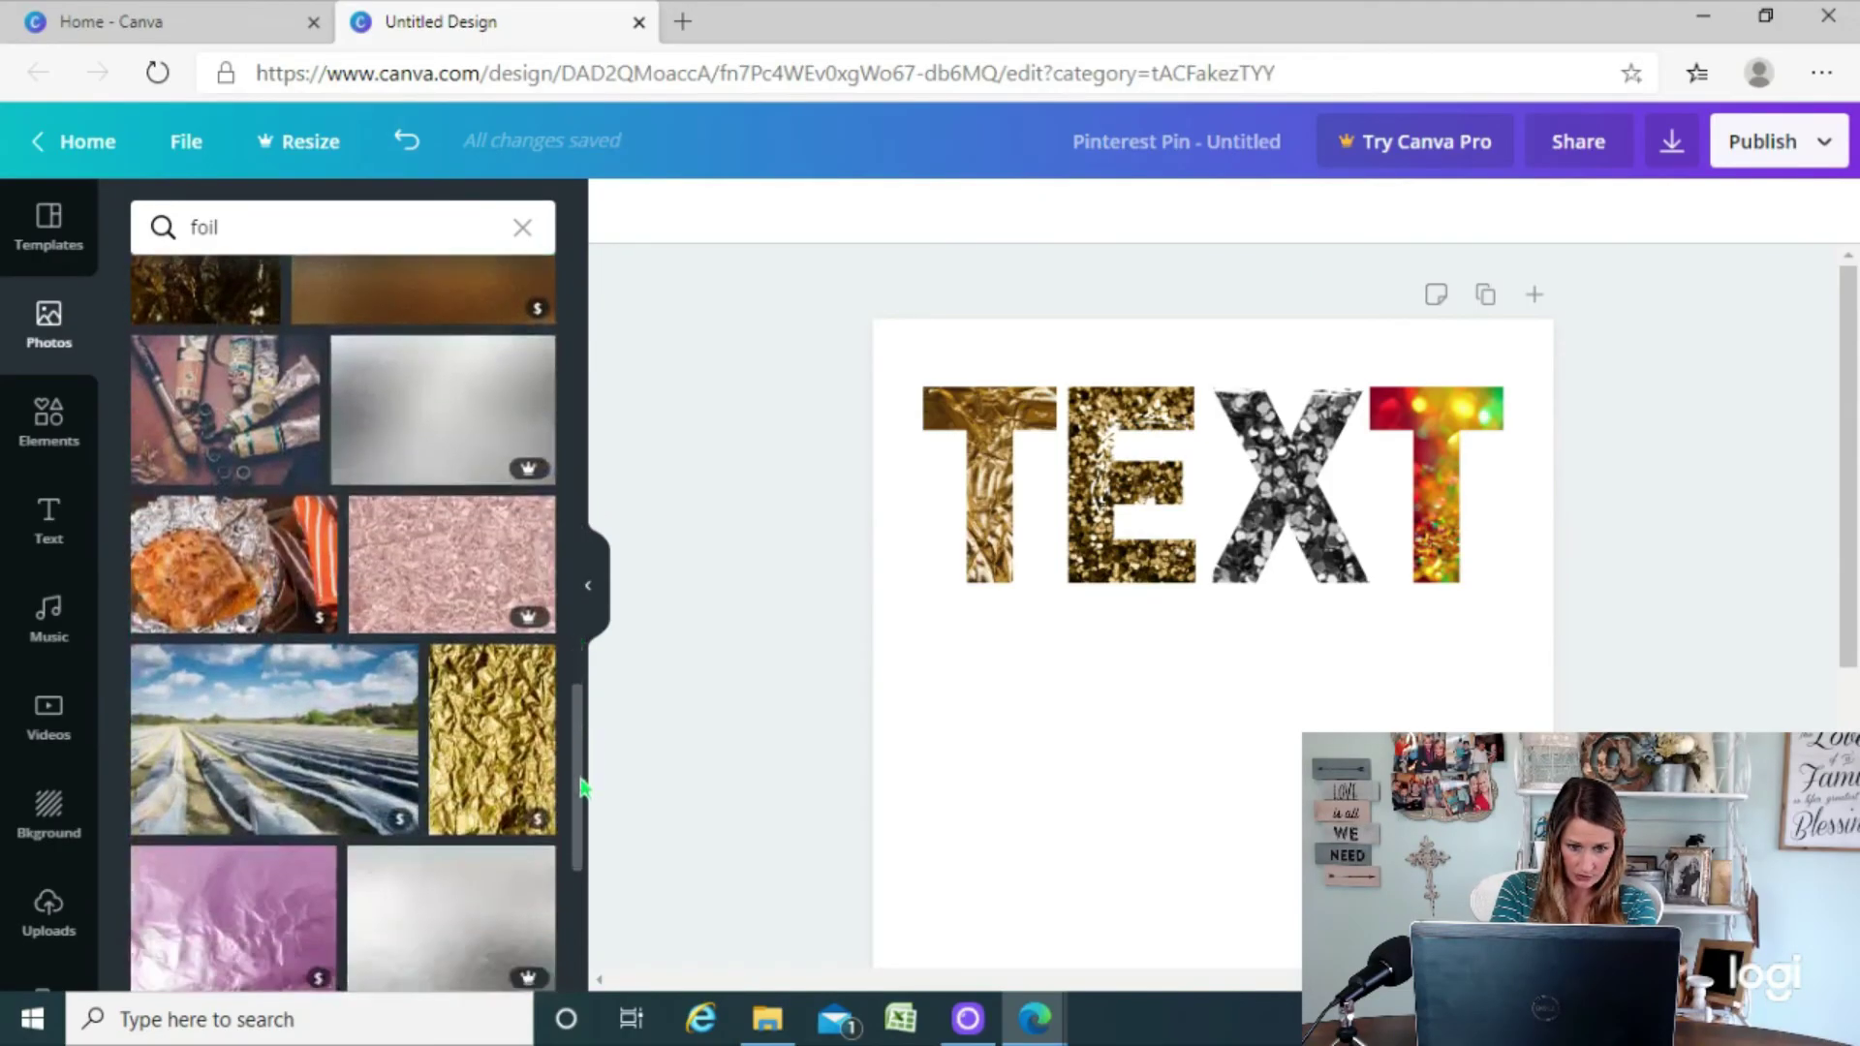
{"action": "left_click_drag", "start_coordinate": [580, 708], "coordinate": [578, 872]}
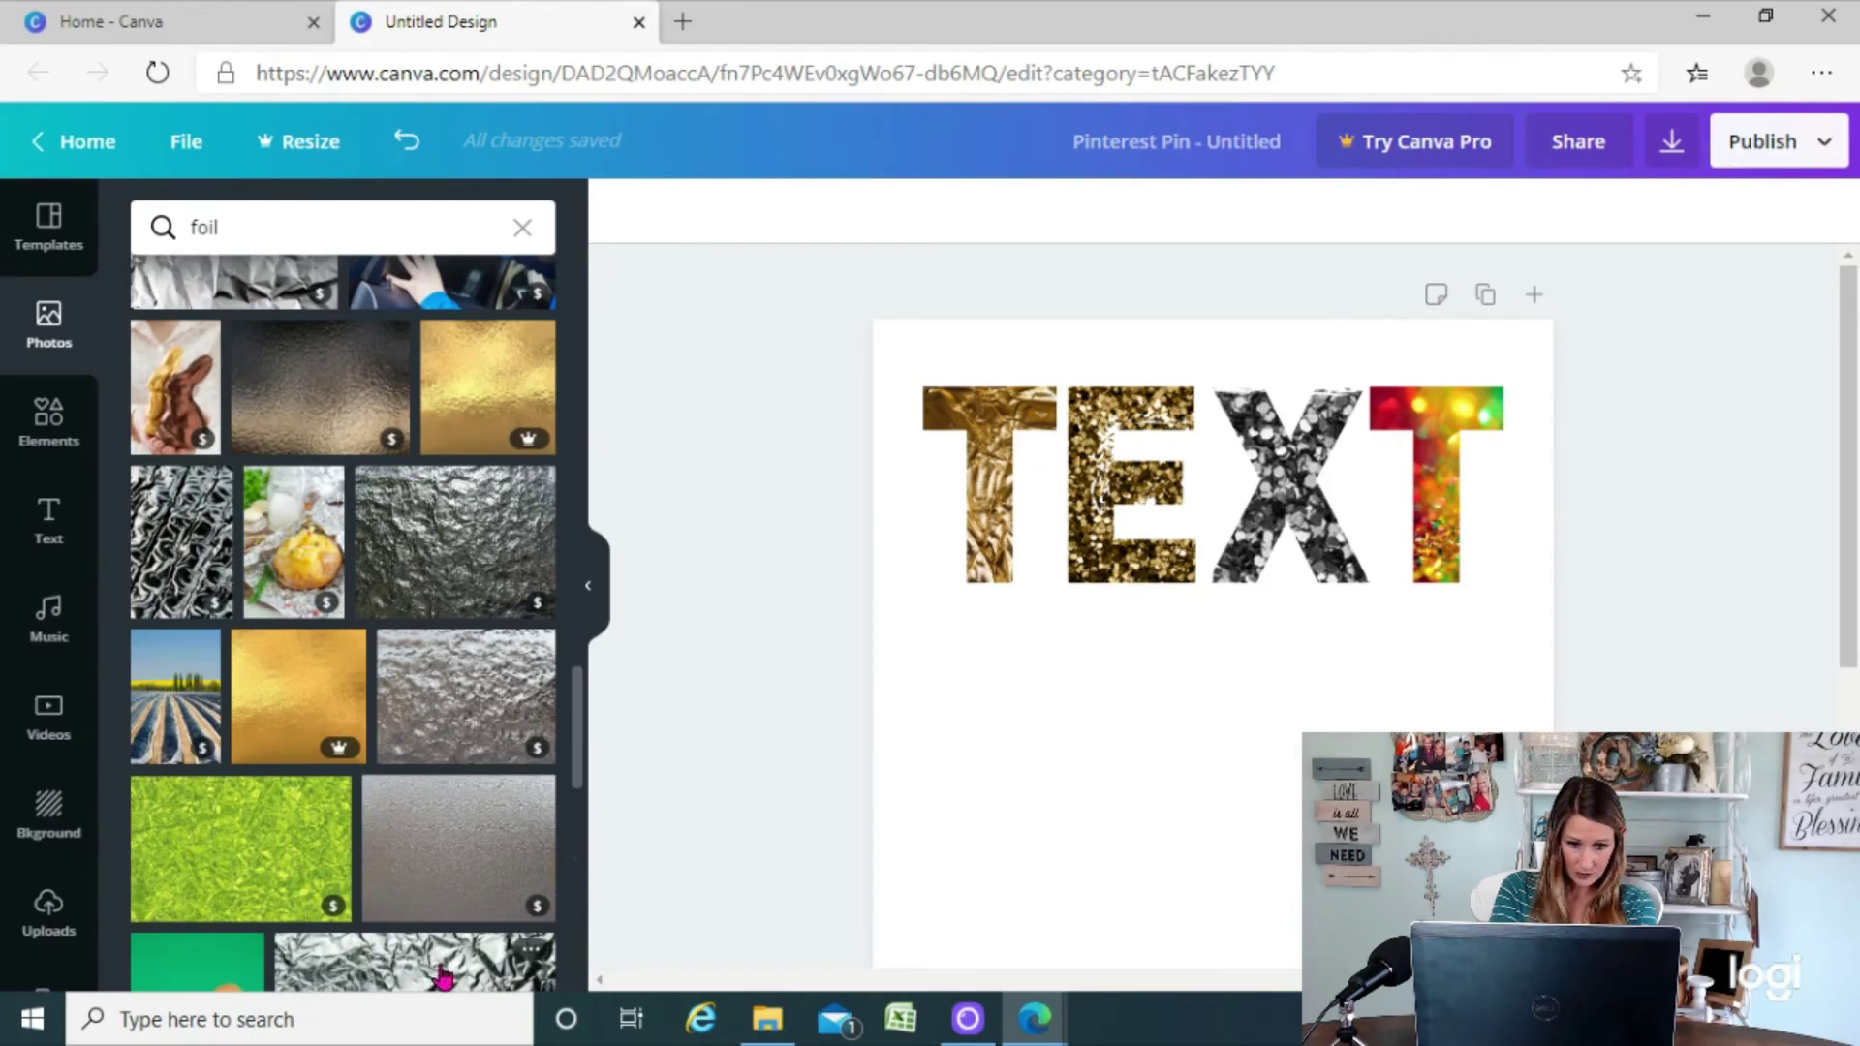
{"action": "left_click", "coordinate": [440, 977]}
{"action": "left_click_drag", "start_coordinate": [1148, 780], "coordinate": [1102, 477]}
{"action": "left_click", "coordinate": [1106, 708]}
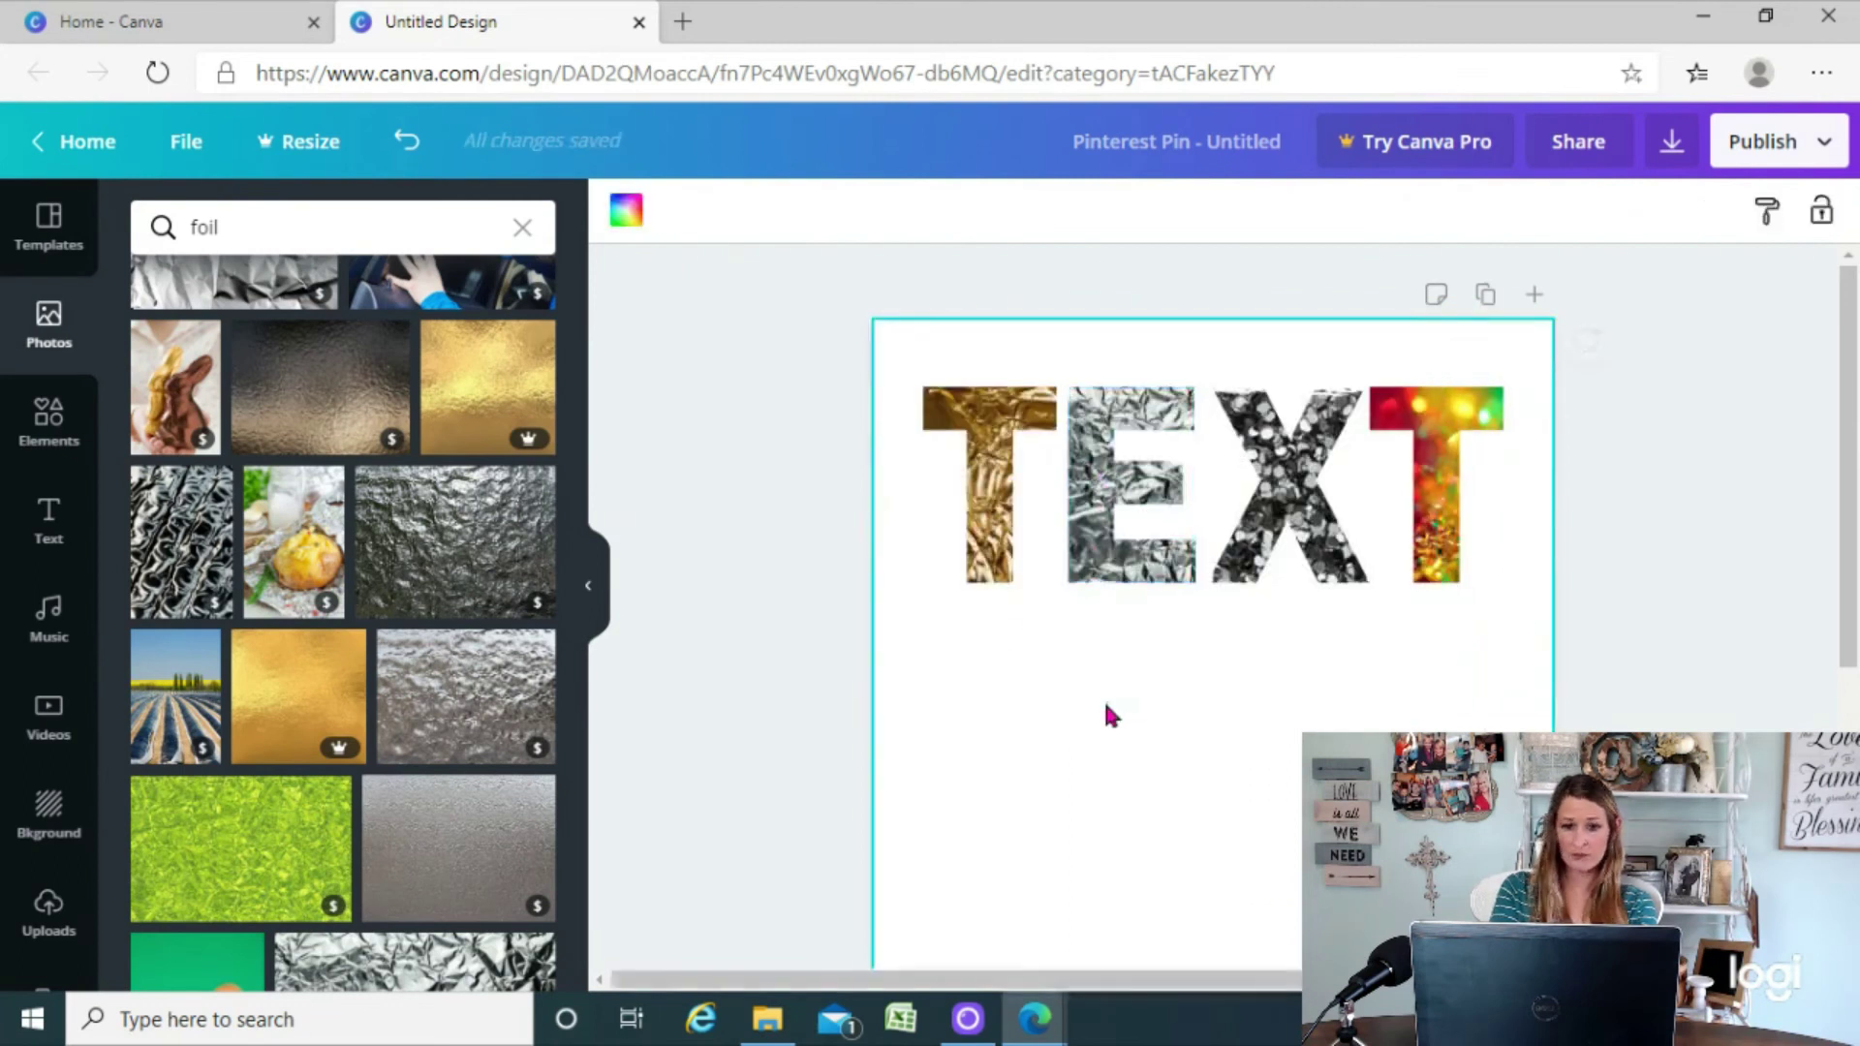
Clear the foil search and drop the boy astronaut photo into the first T
{"action": "left_click", "coordinate": [524, 226]}
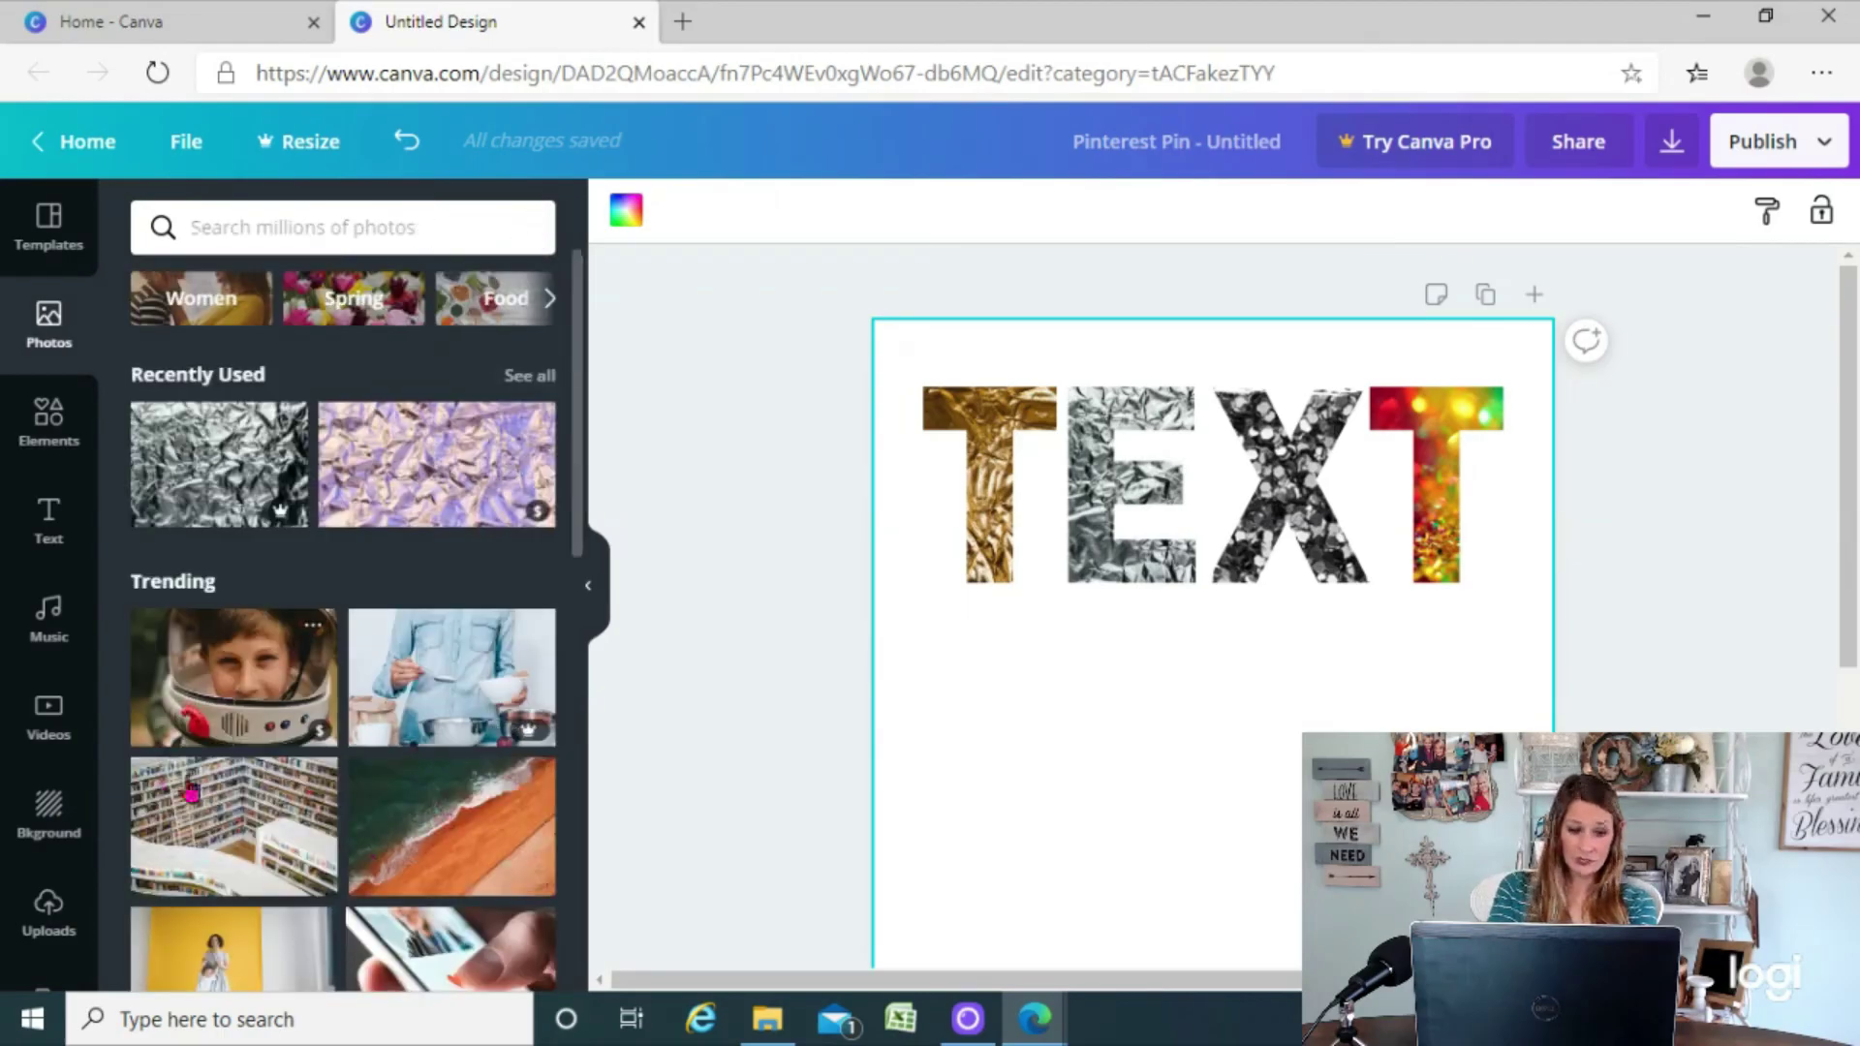
{"action": "left_click", "coordinate": [229, 686]}
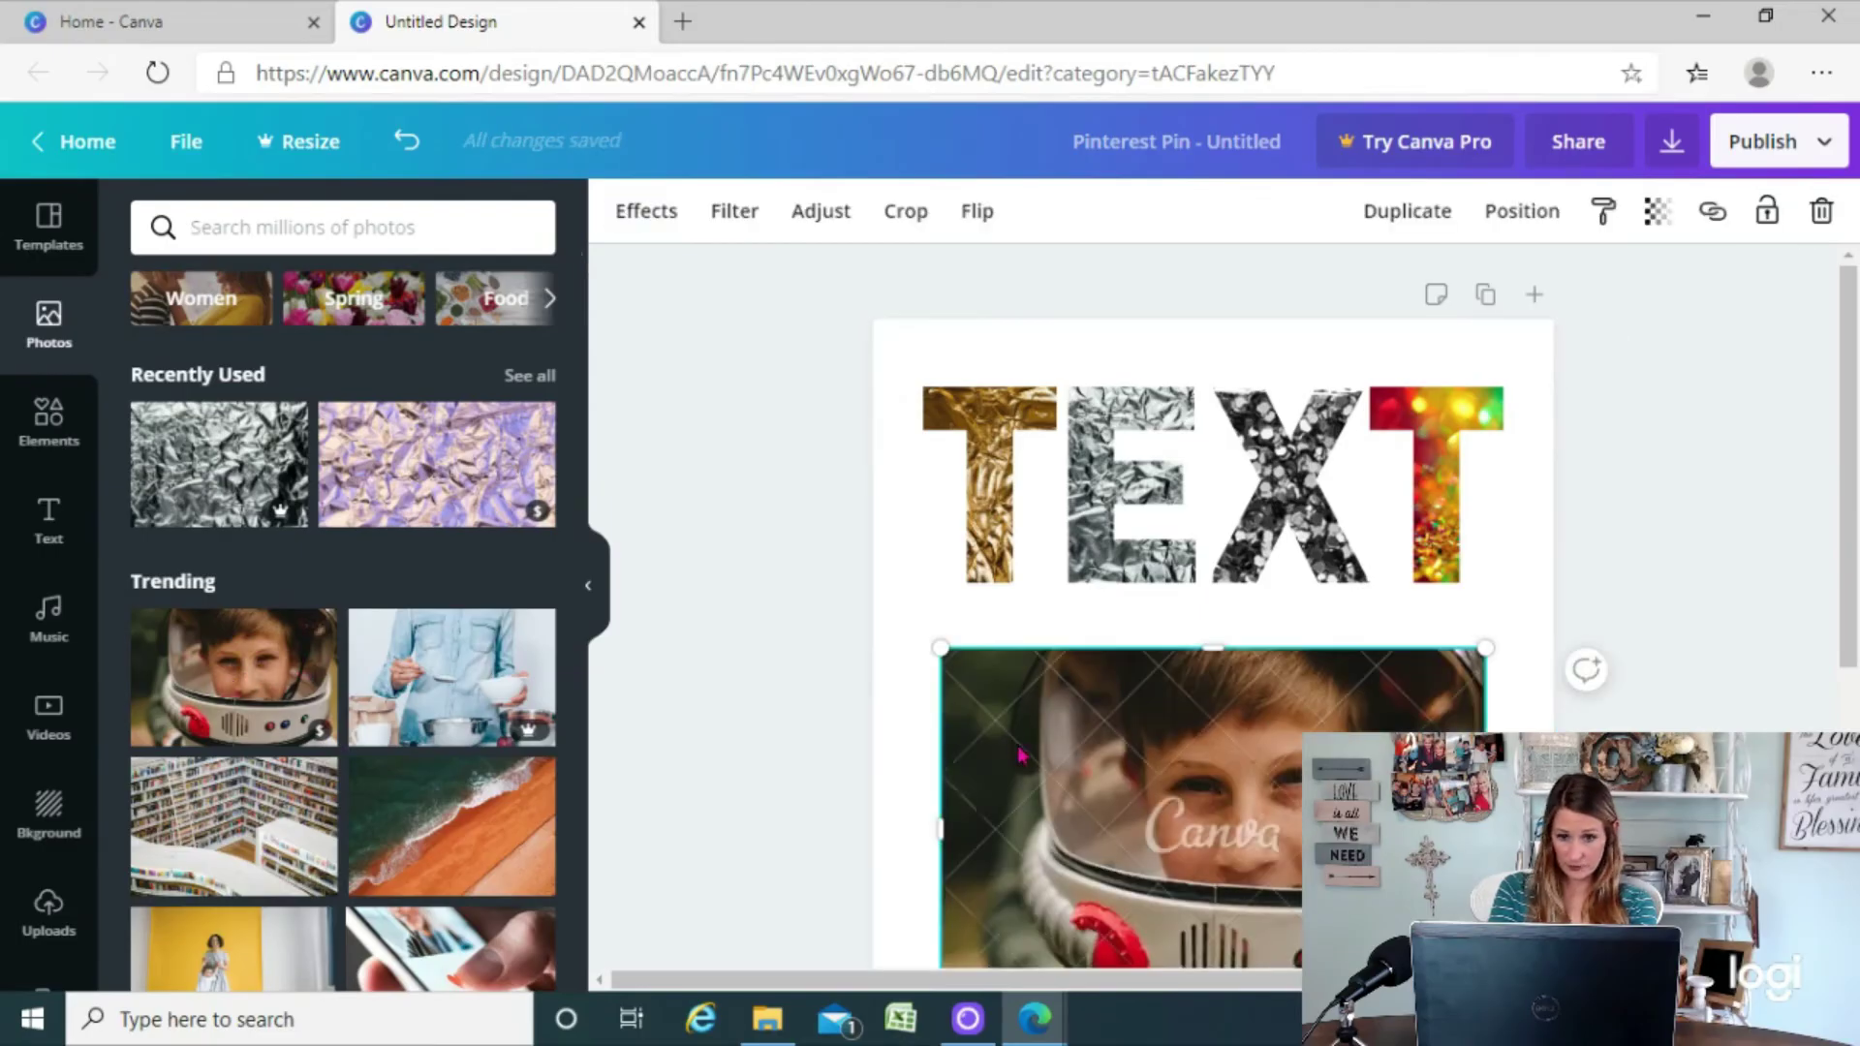
{"action": "left_click_drag", "start_coordinate": [1151, 772], "coordinate": [995, 463]}
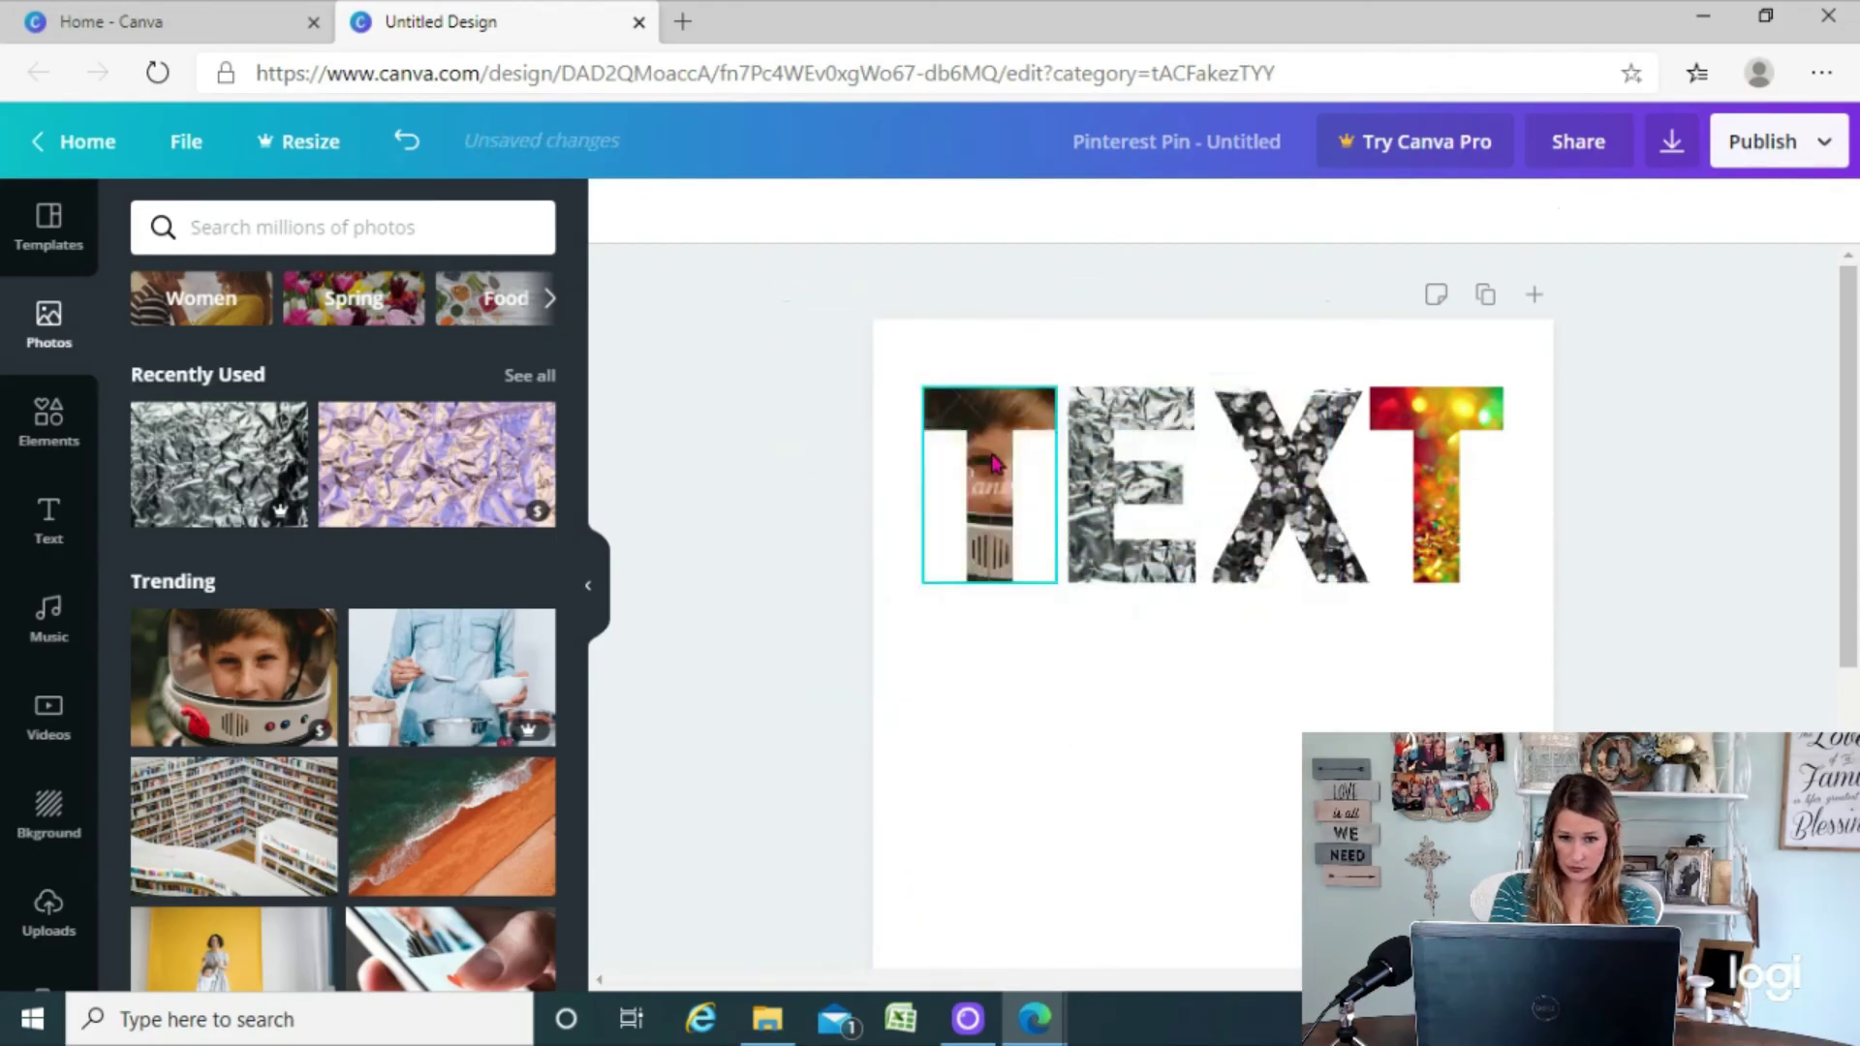
Search Photos for 'light' and replace the first T's fill with pink bokeh
{"action": "left_click", "coordinate": [328, 225]}
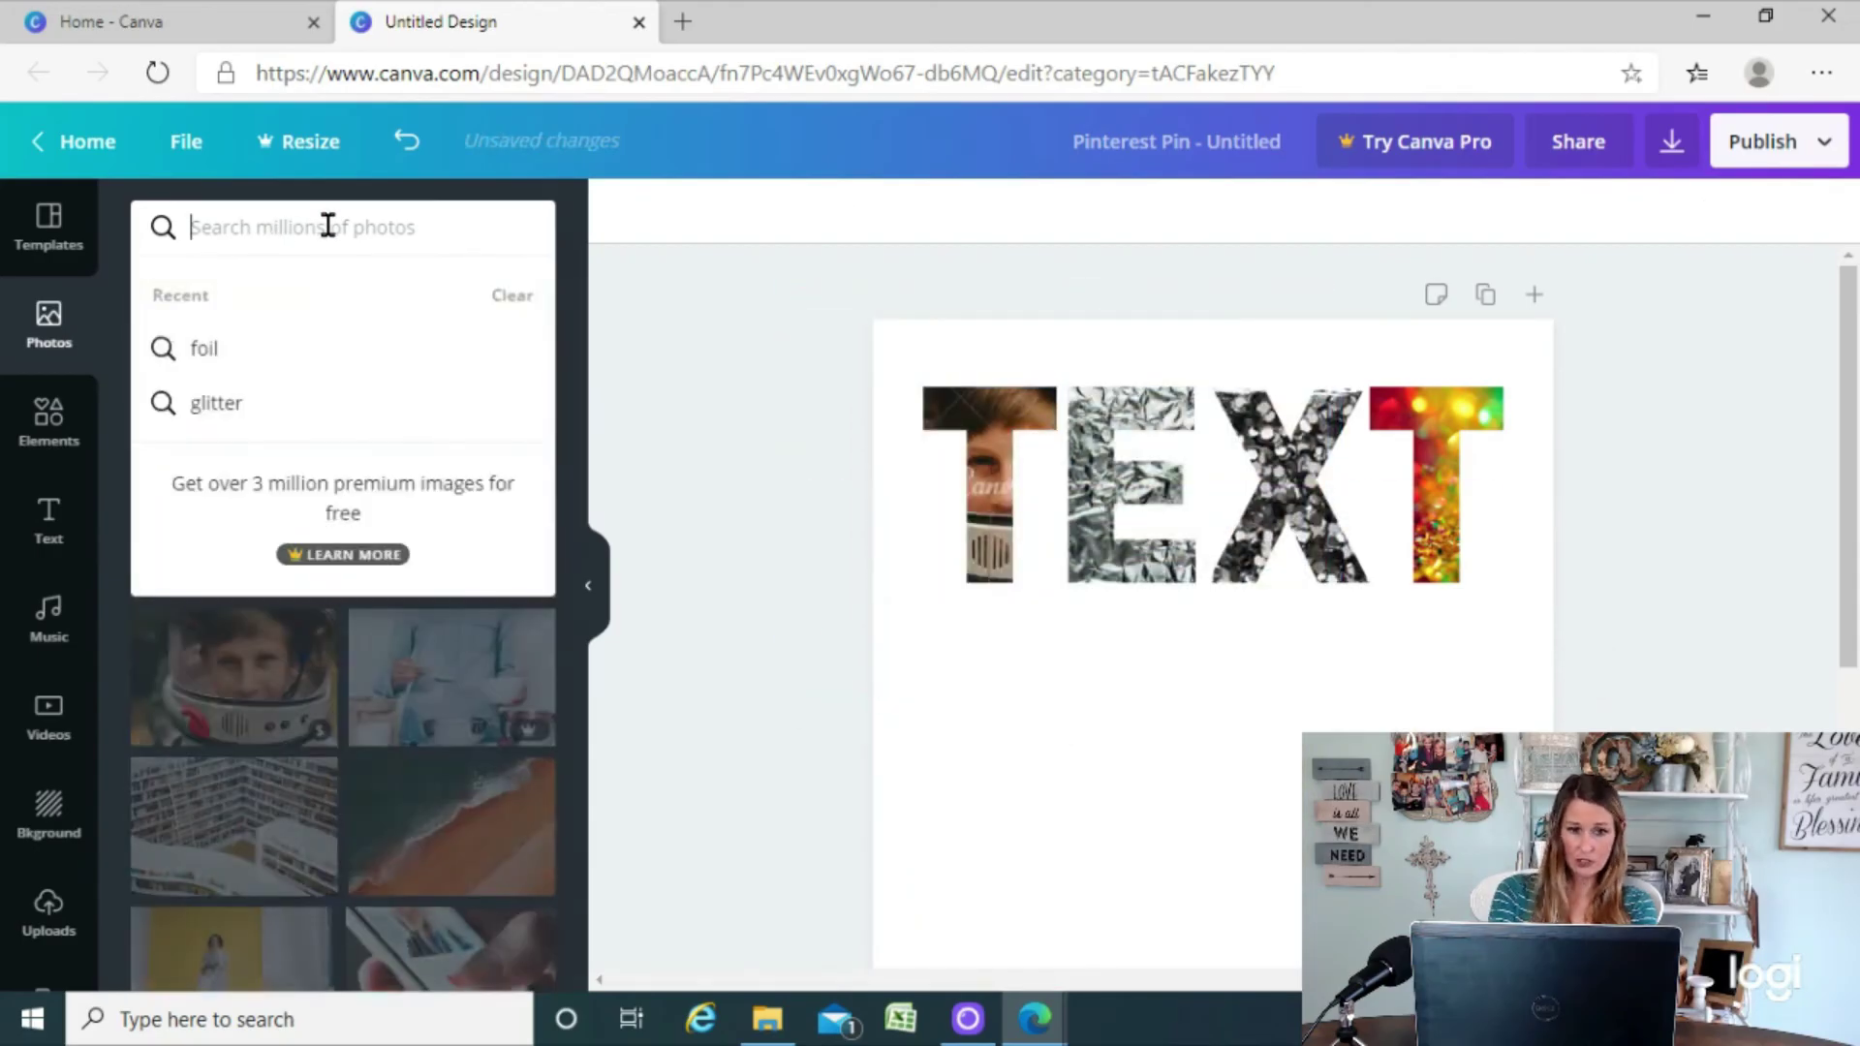
{"action": "type", "text": "light"}
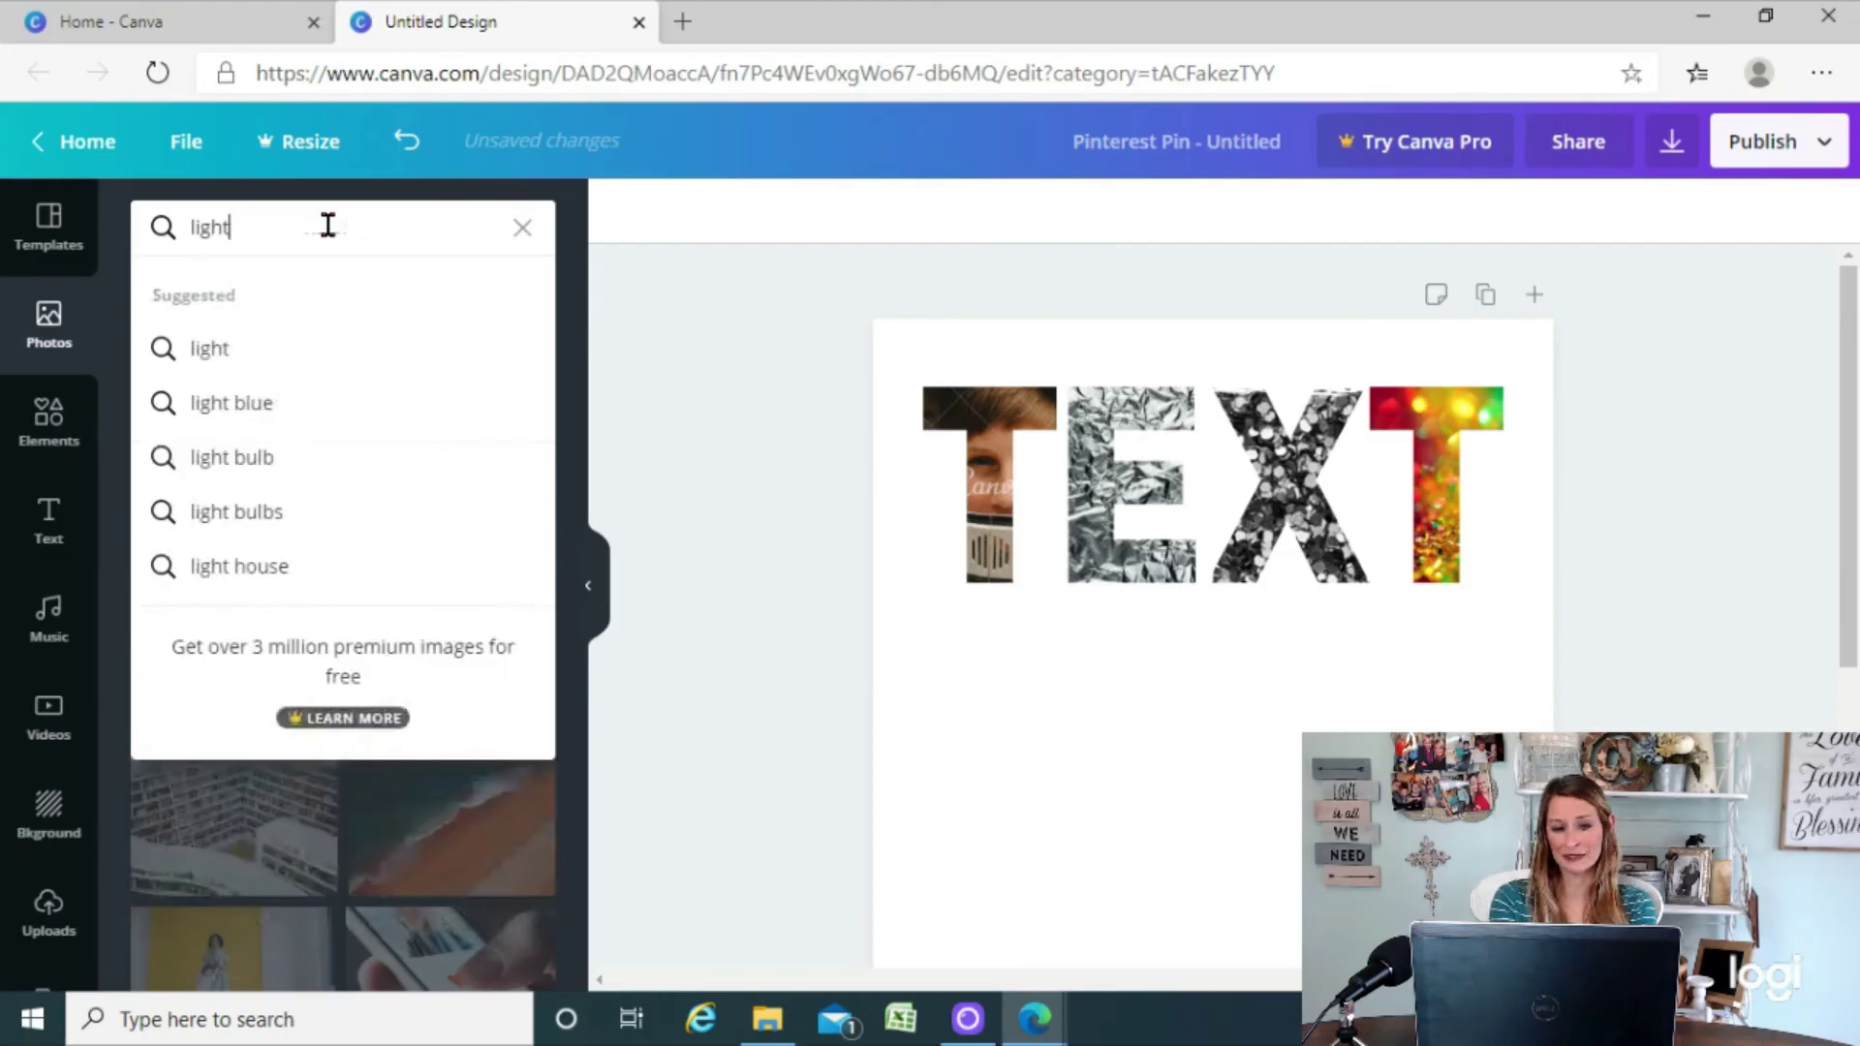
{"action": "key", "text": "Return"}
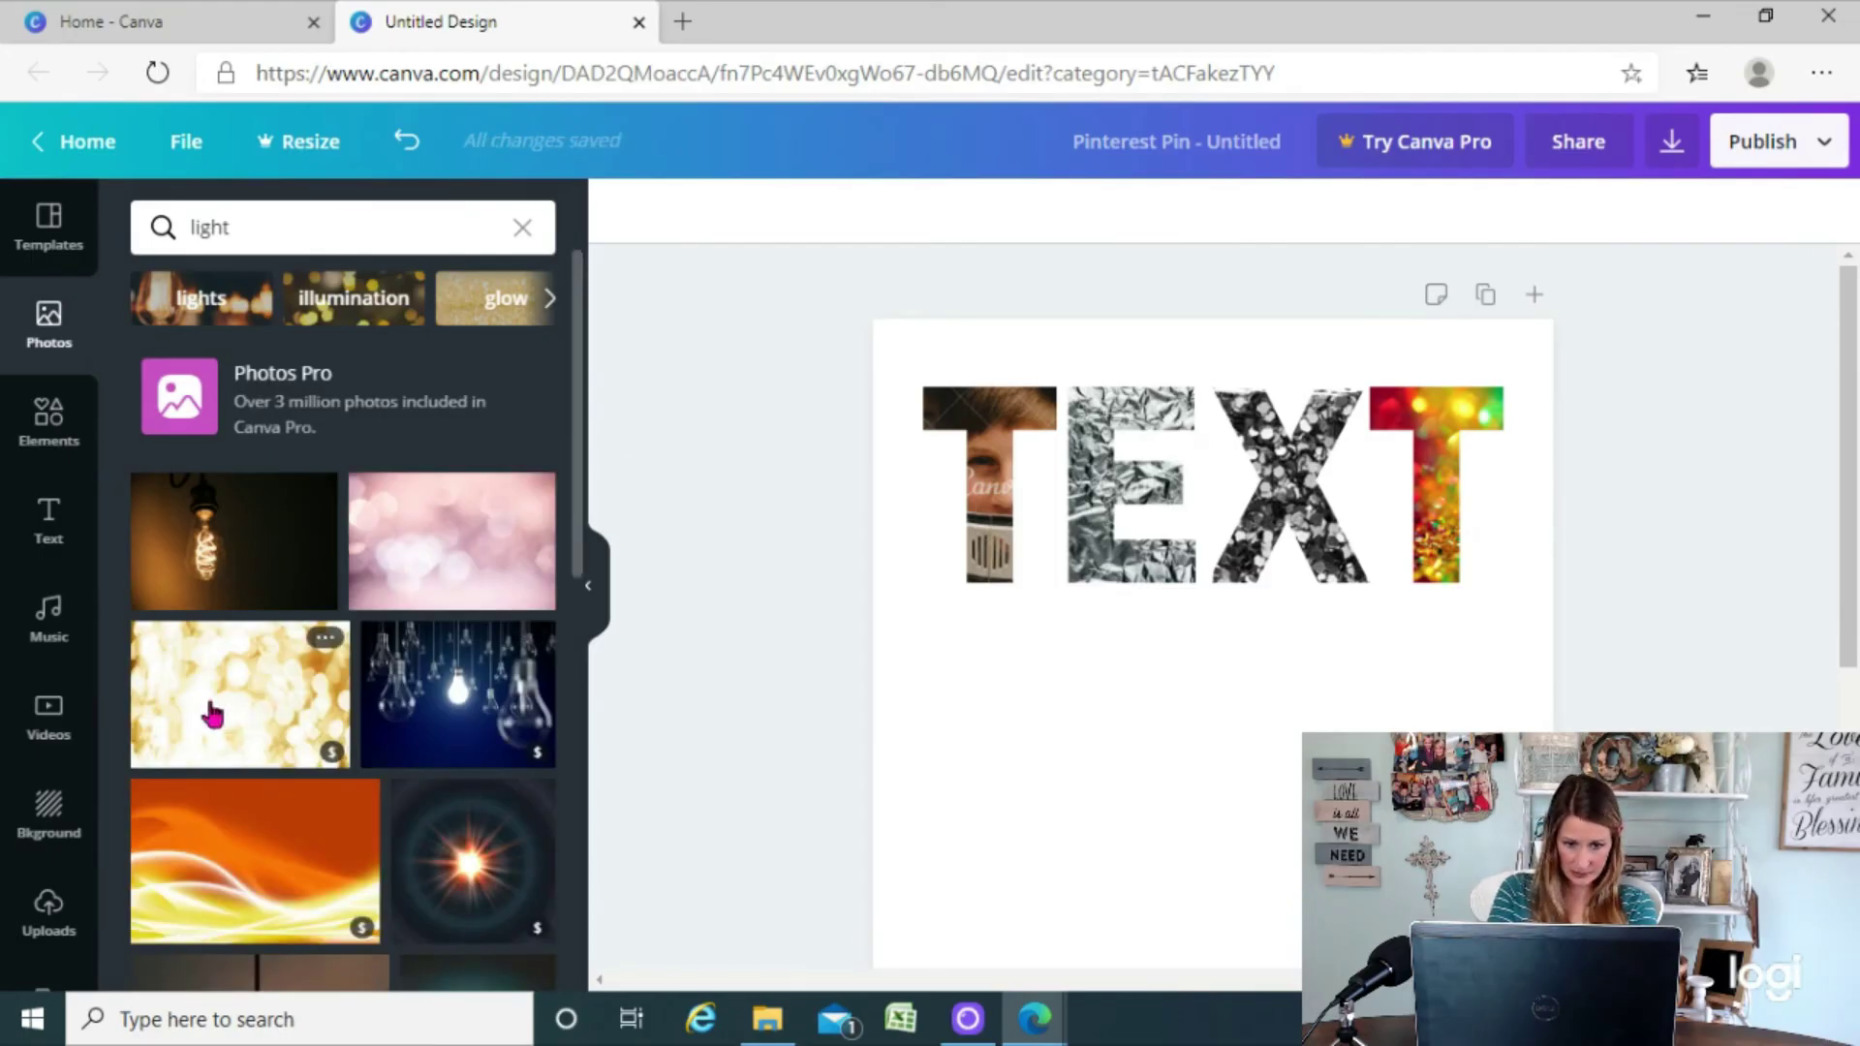
{"action": "left_click_drag", "start_coordinate": [433, 560], "coordinate": [974, 443]}
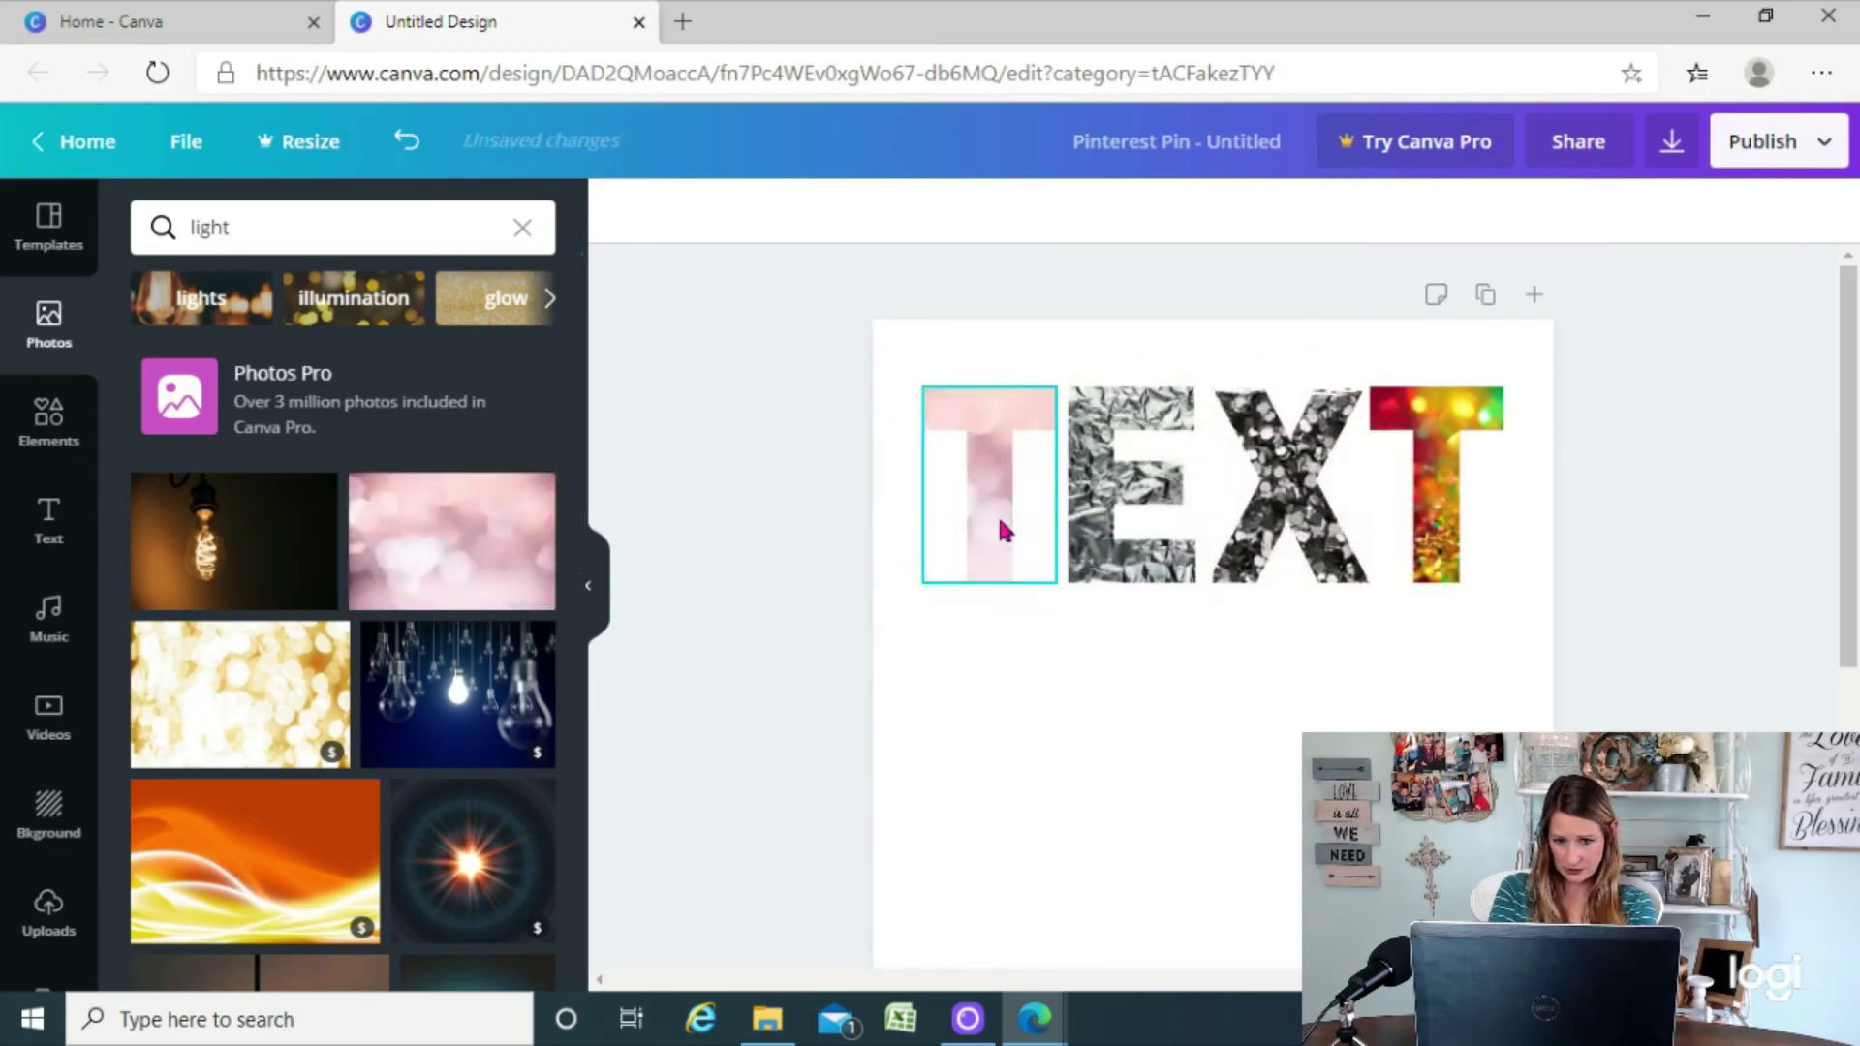
{"action": "left_click", "coordinate": [1025, 676]}
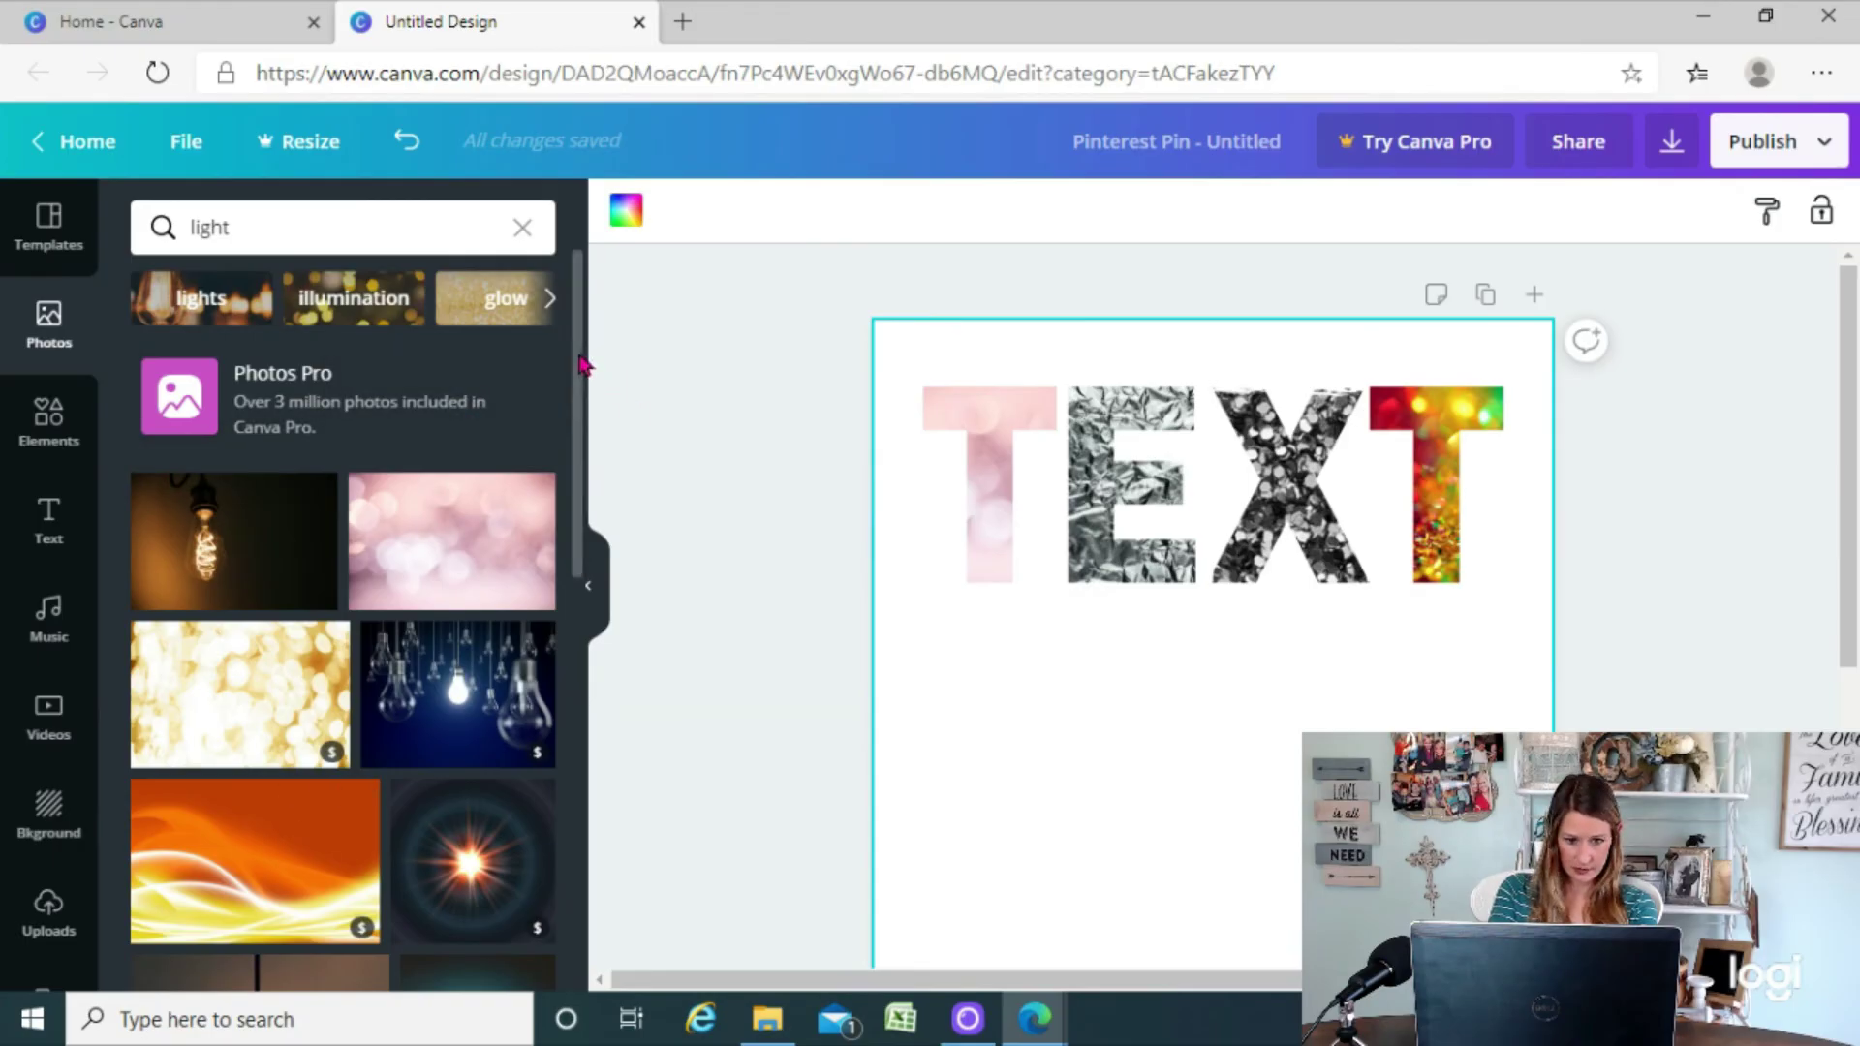
Fill the E with the orange-and-blue bokeh lights photo
{"action": "left_click_drag", "start_coordinate": [579, 364], "coordinate": [578, 628]}
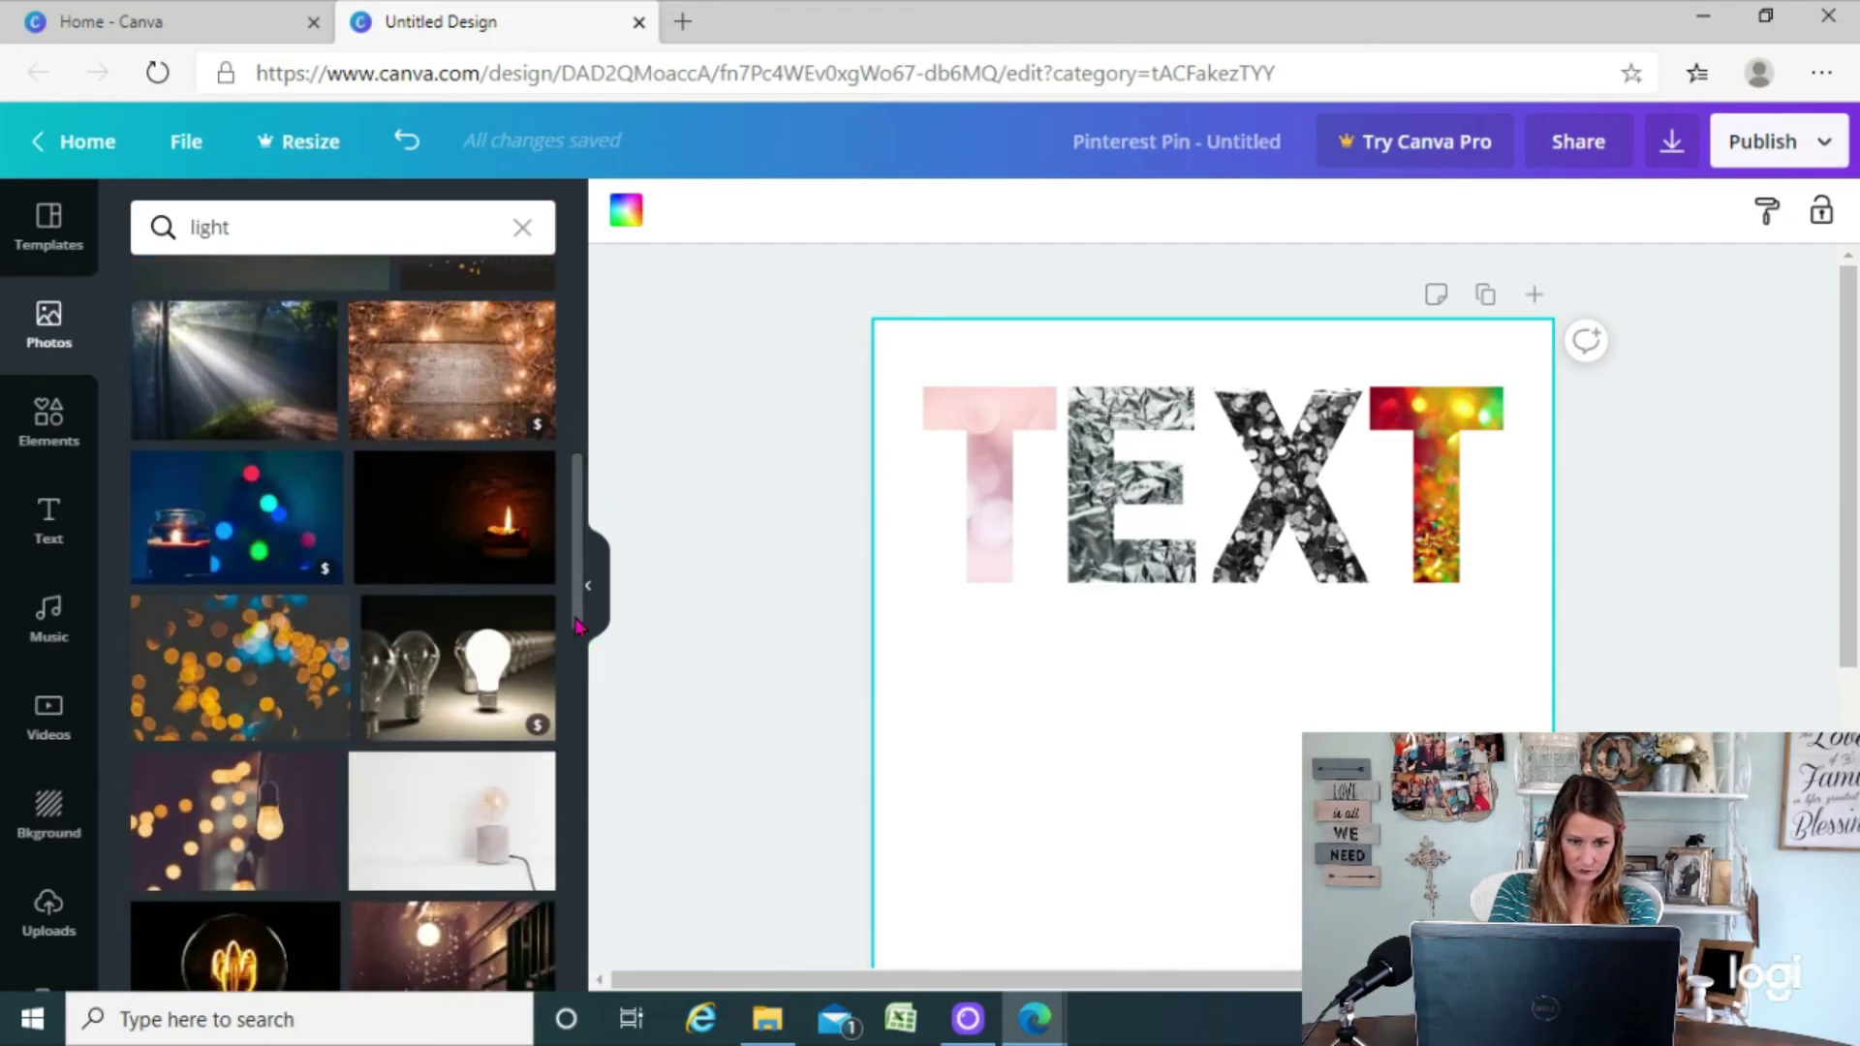
{"action": "mouse_move", "coordinate": [579, 531]}
{"action": "left_mouse_down"}
{"action": "mouse_move", "coordinate": [582, 660]}
{"action": "mouse_move", "coordinate": [584, 547]}
{"action": "left_mouse_up"}
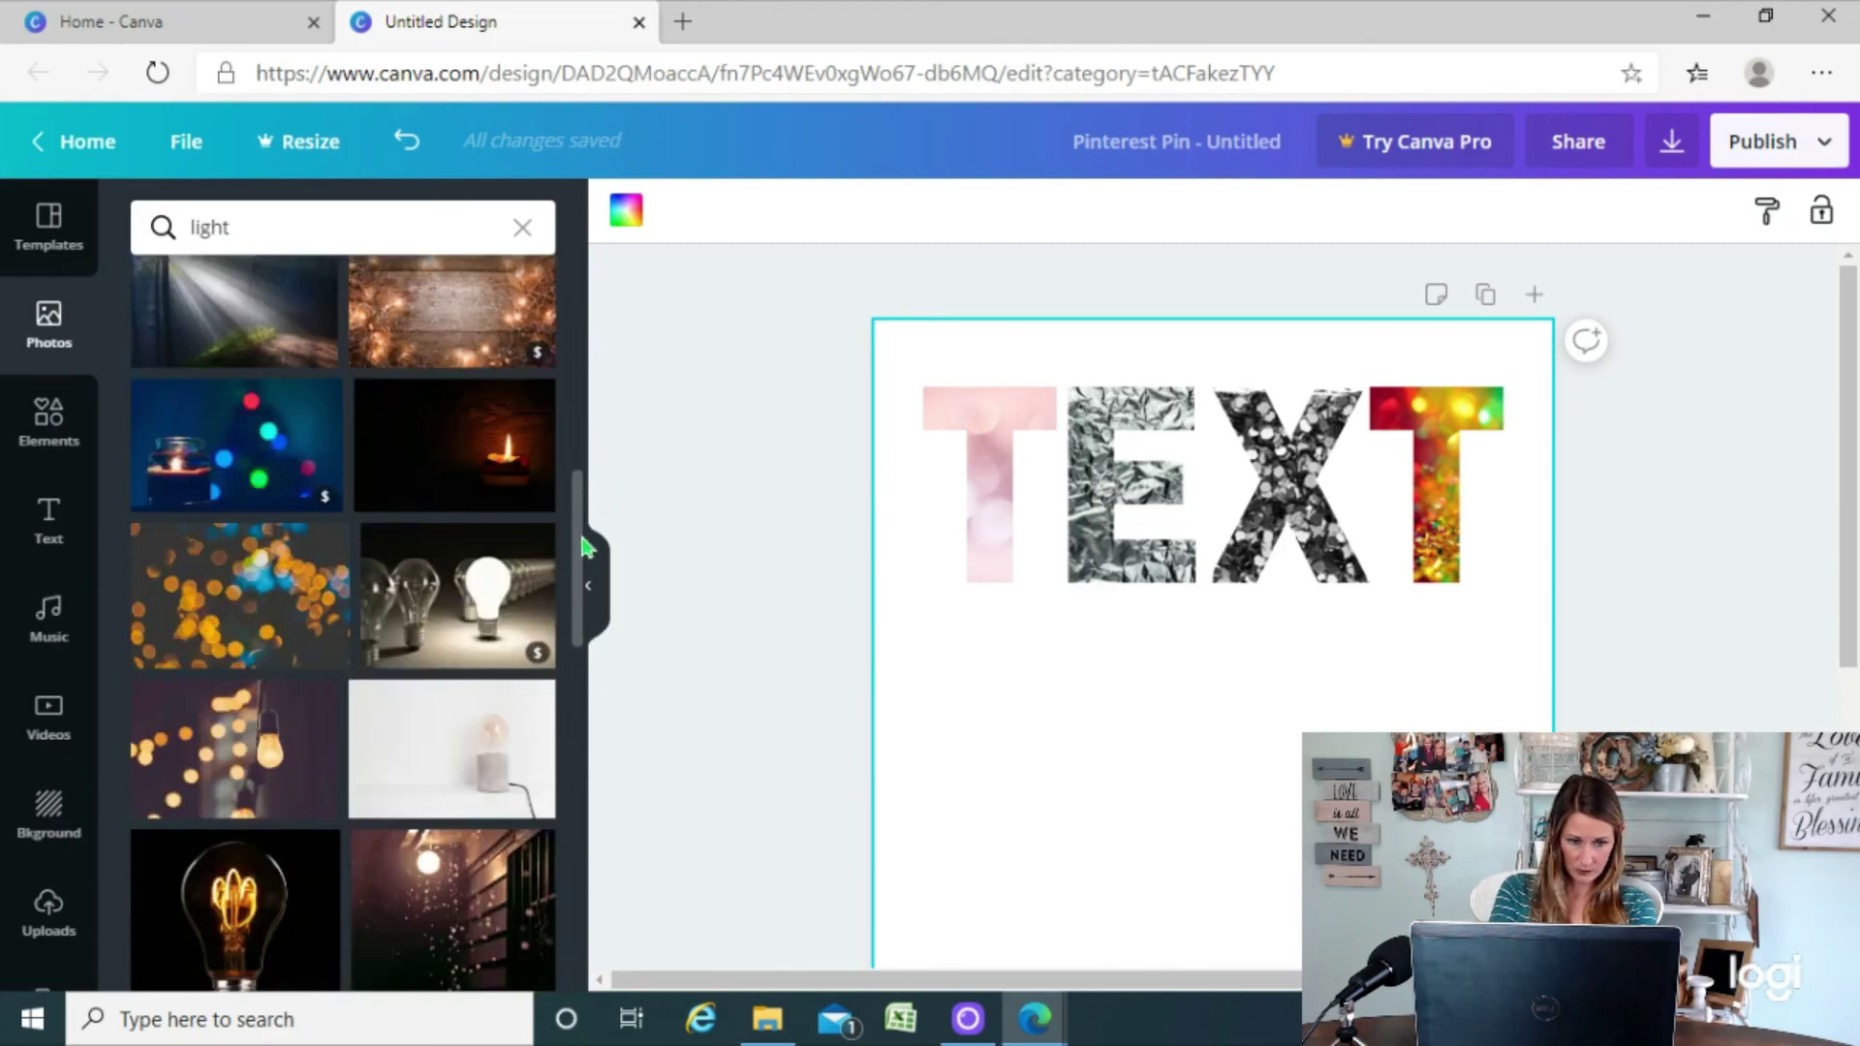
{"action": "left_click", "coordinate": [215, 620]}
{"action": "left_click_drag", "start_coordinate": [1131, 638], "coordinate": [1132, 283]}
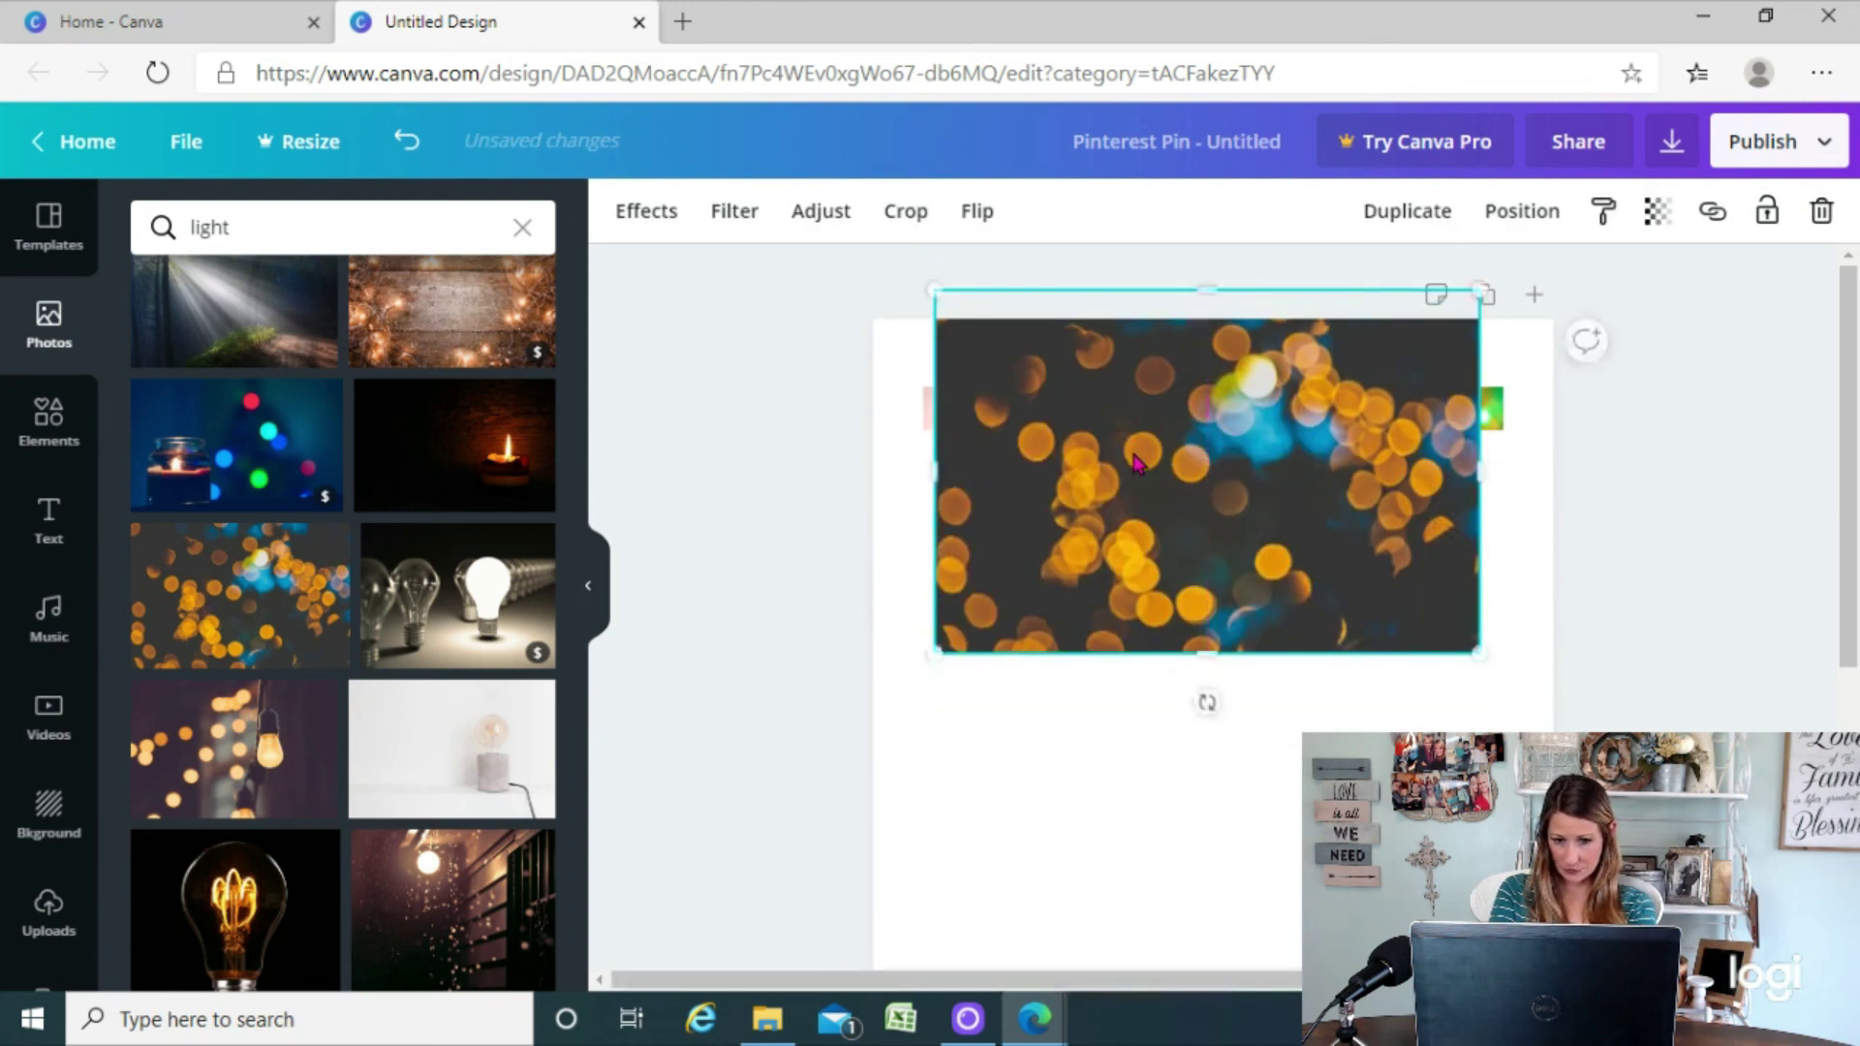
{"action": "left_click_drag", "start_coordinate": [1137, 464], "coordinate": [1109, 587]}
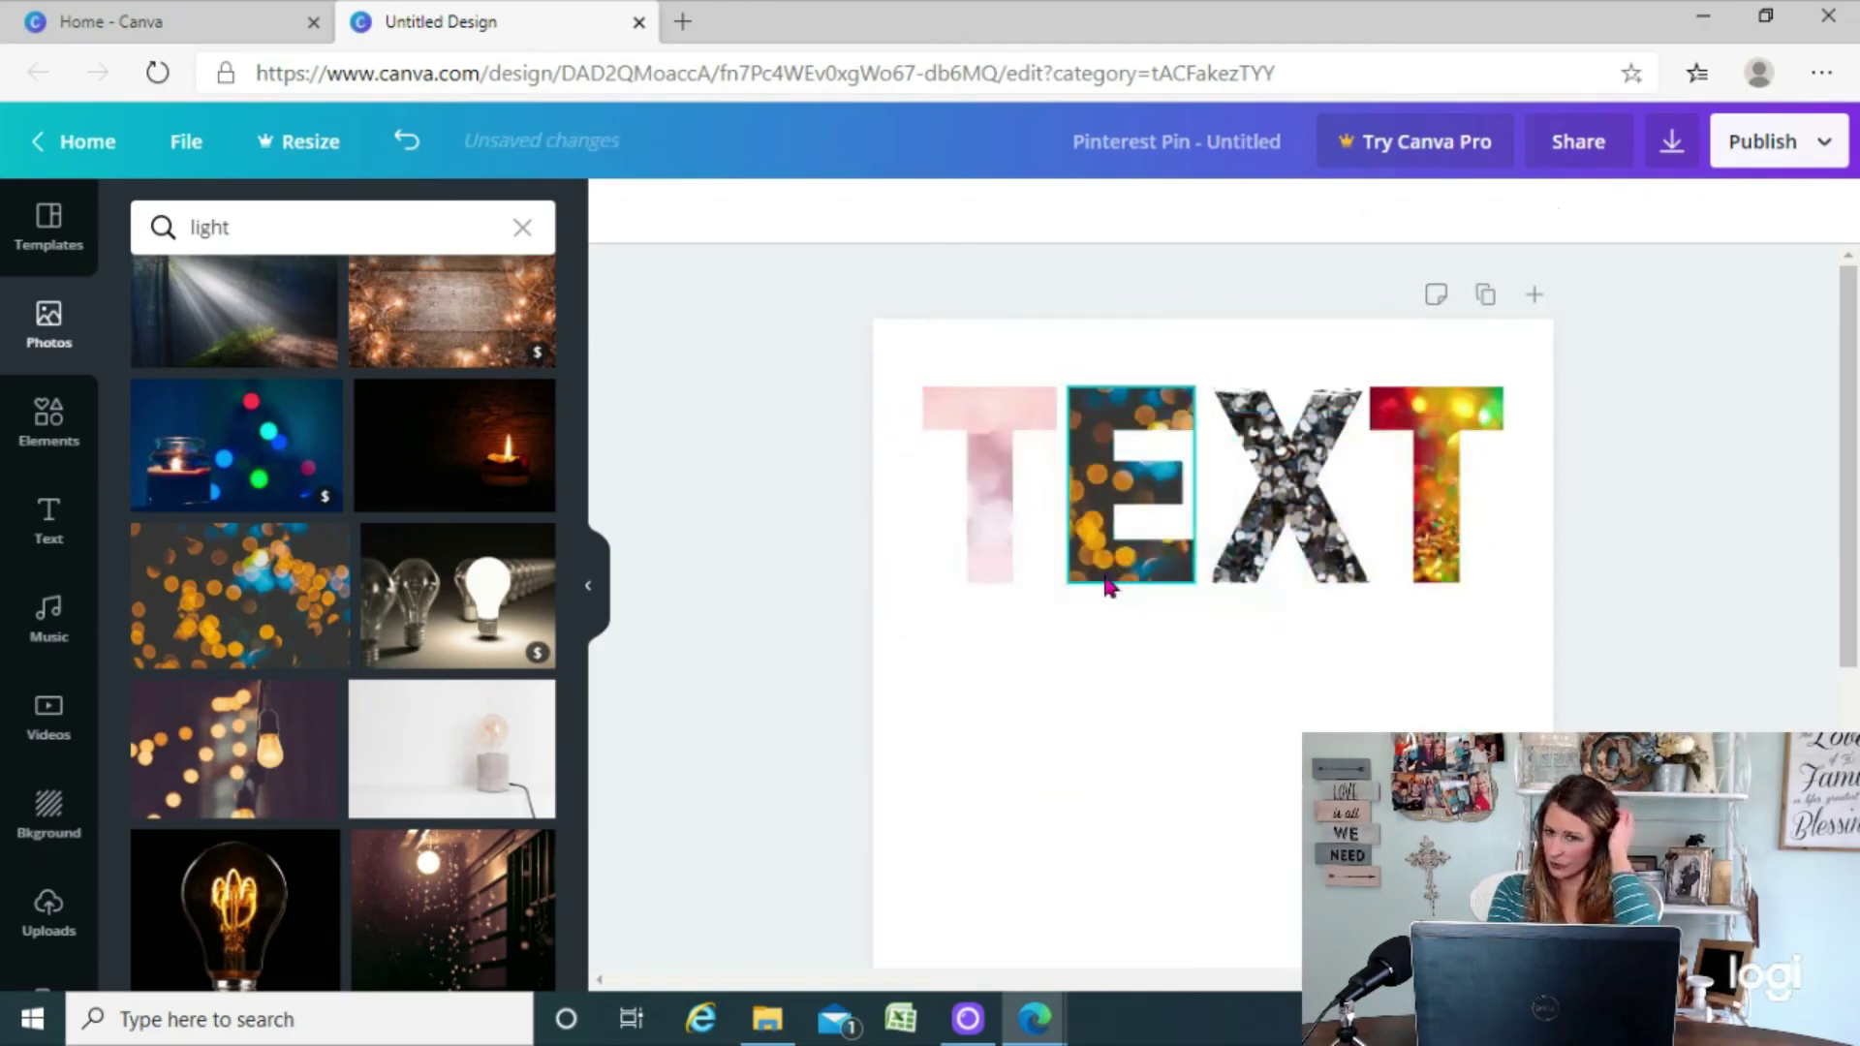
{"action": "left_click", "coordinate": [1106, 689]}
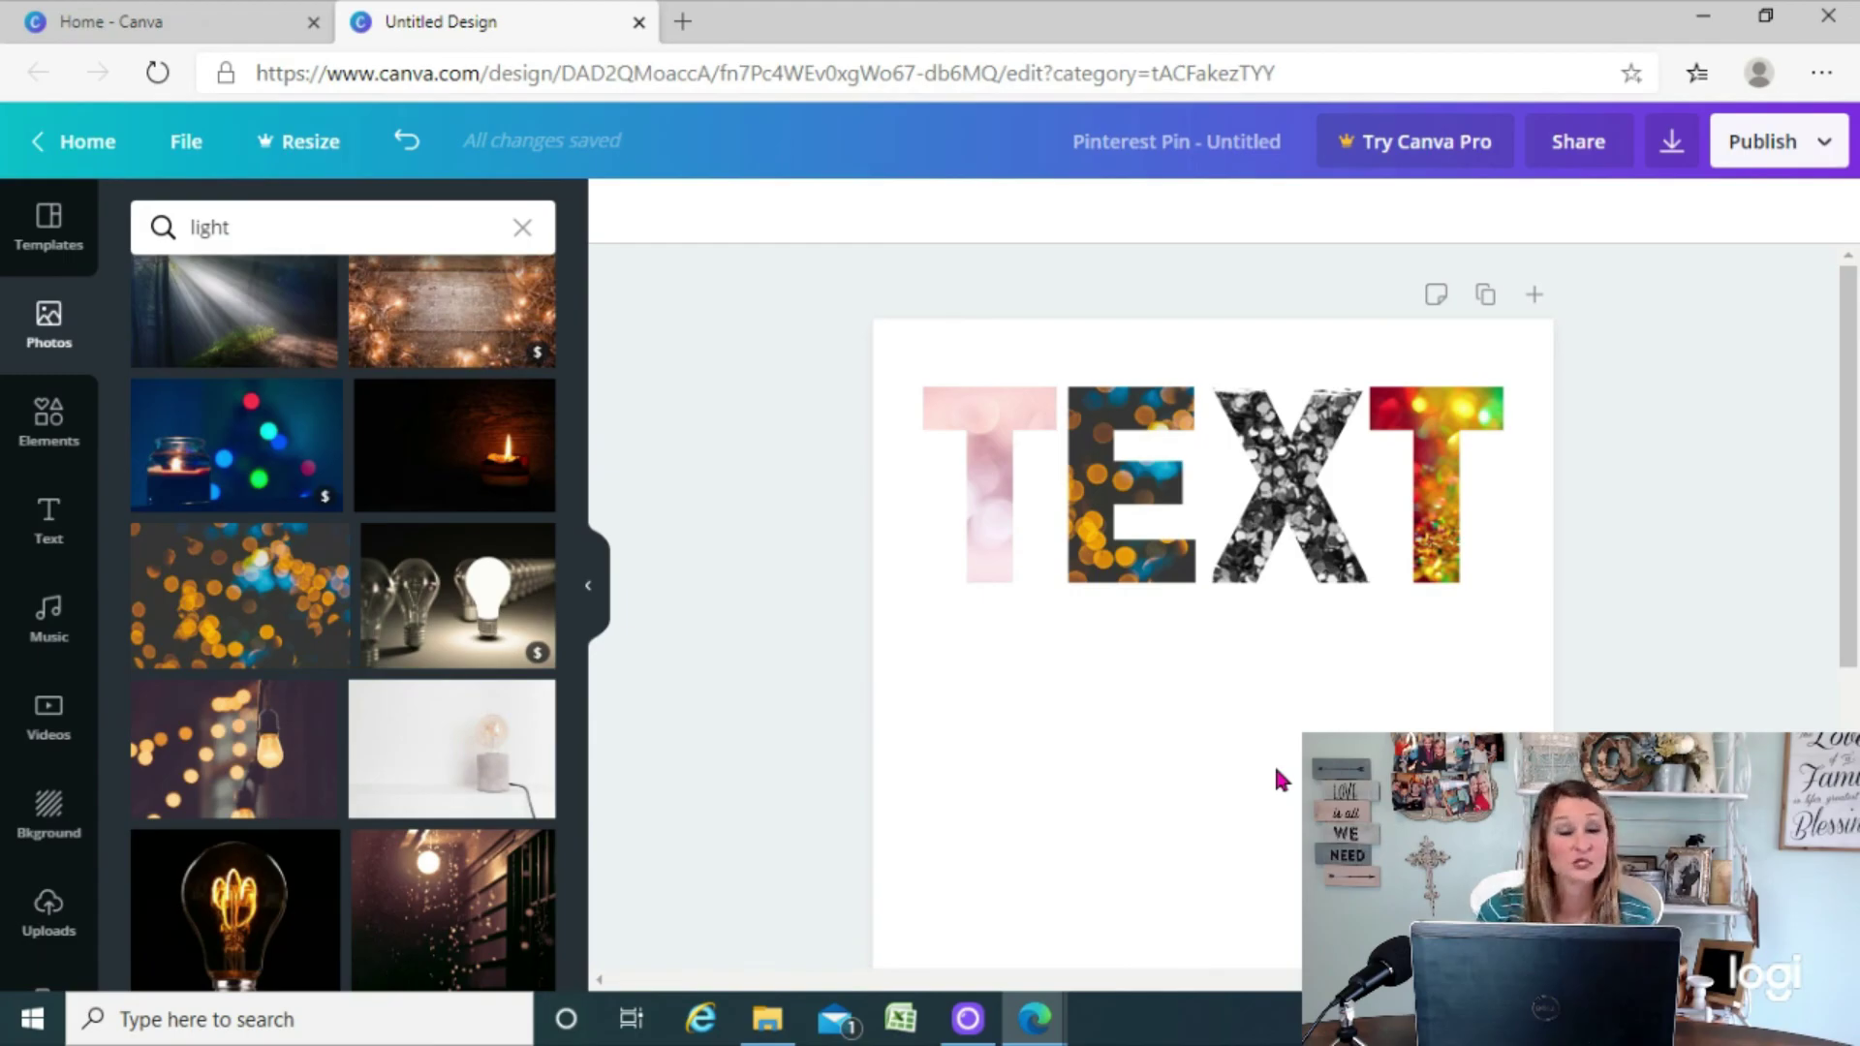